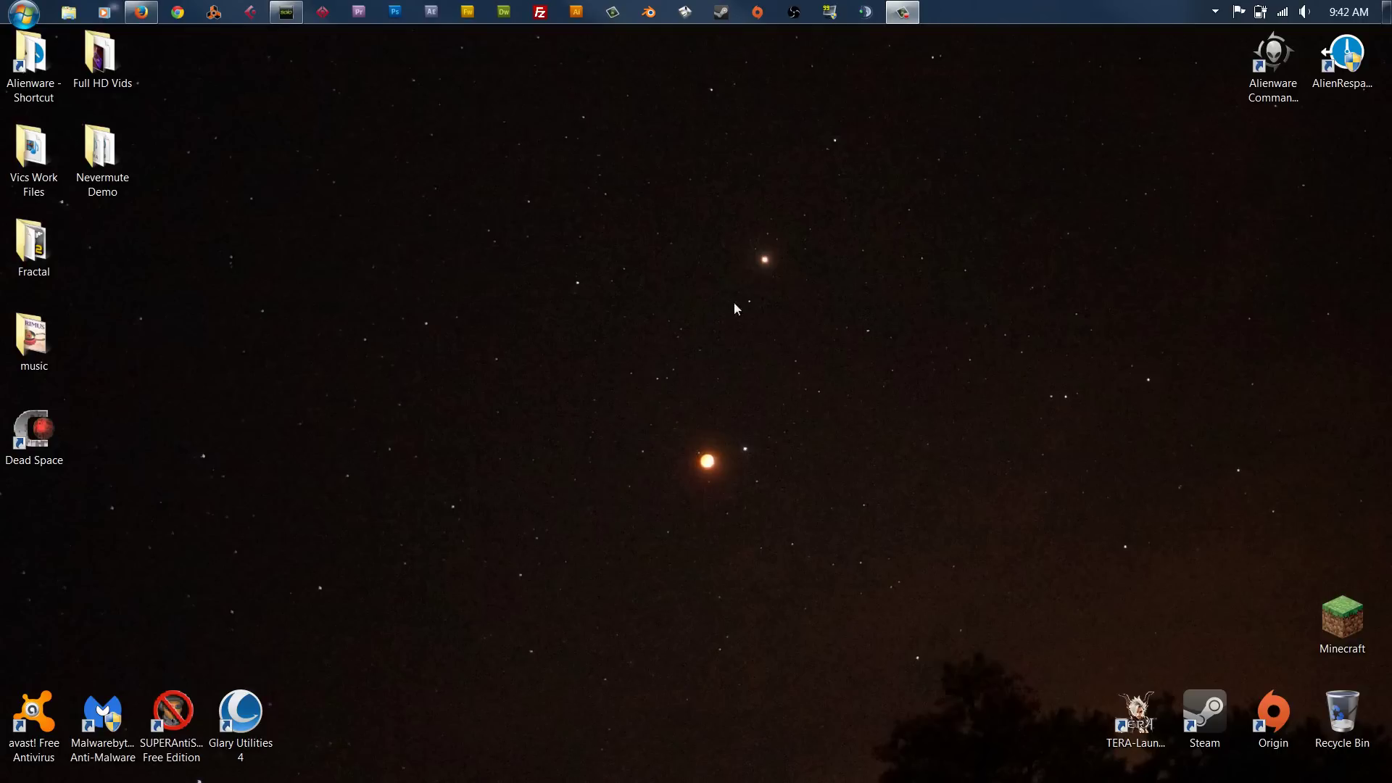
# Open the SL-Avatar DVD1 disc in drive E: and select the Superior Drummer 64 bit installer.
pyautogui.click(309, 346)
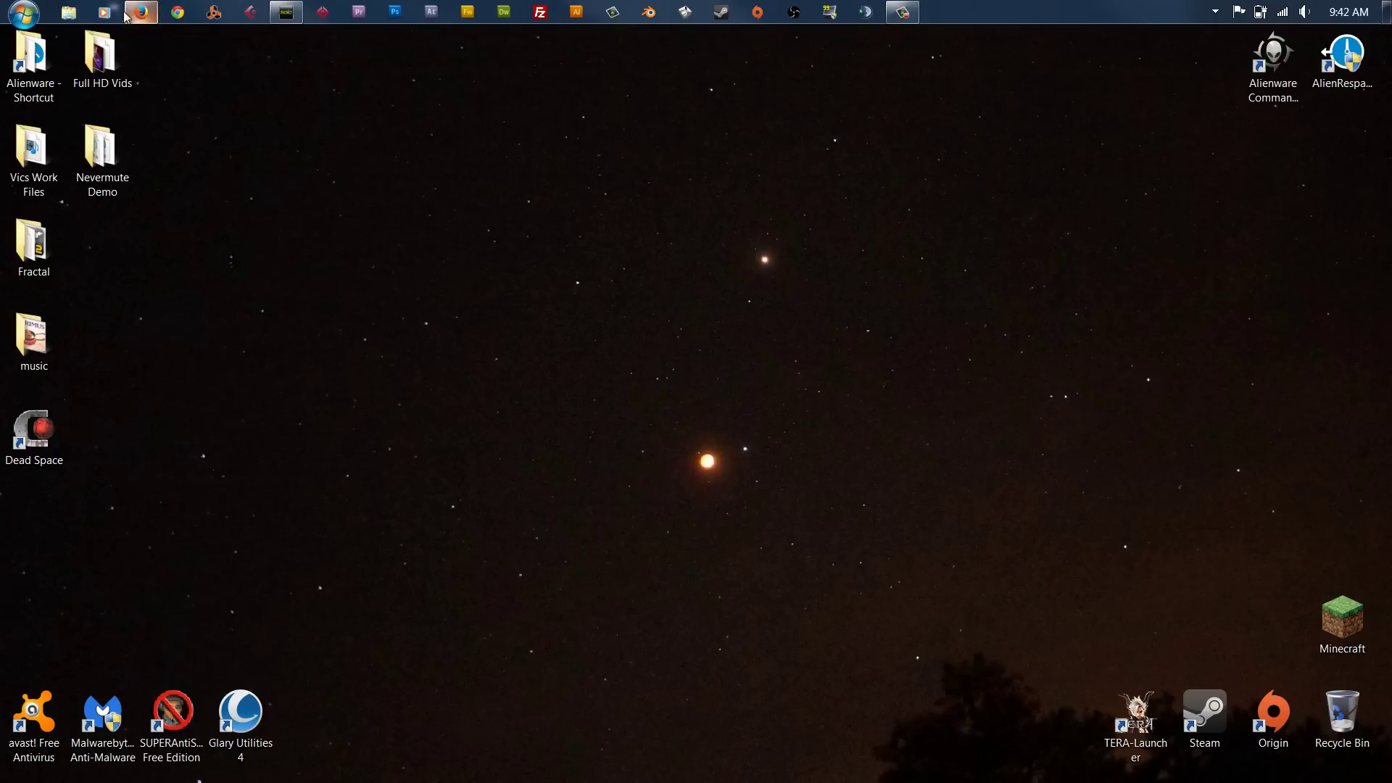
pyautogui.click(69, 11)
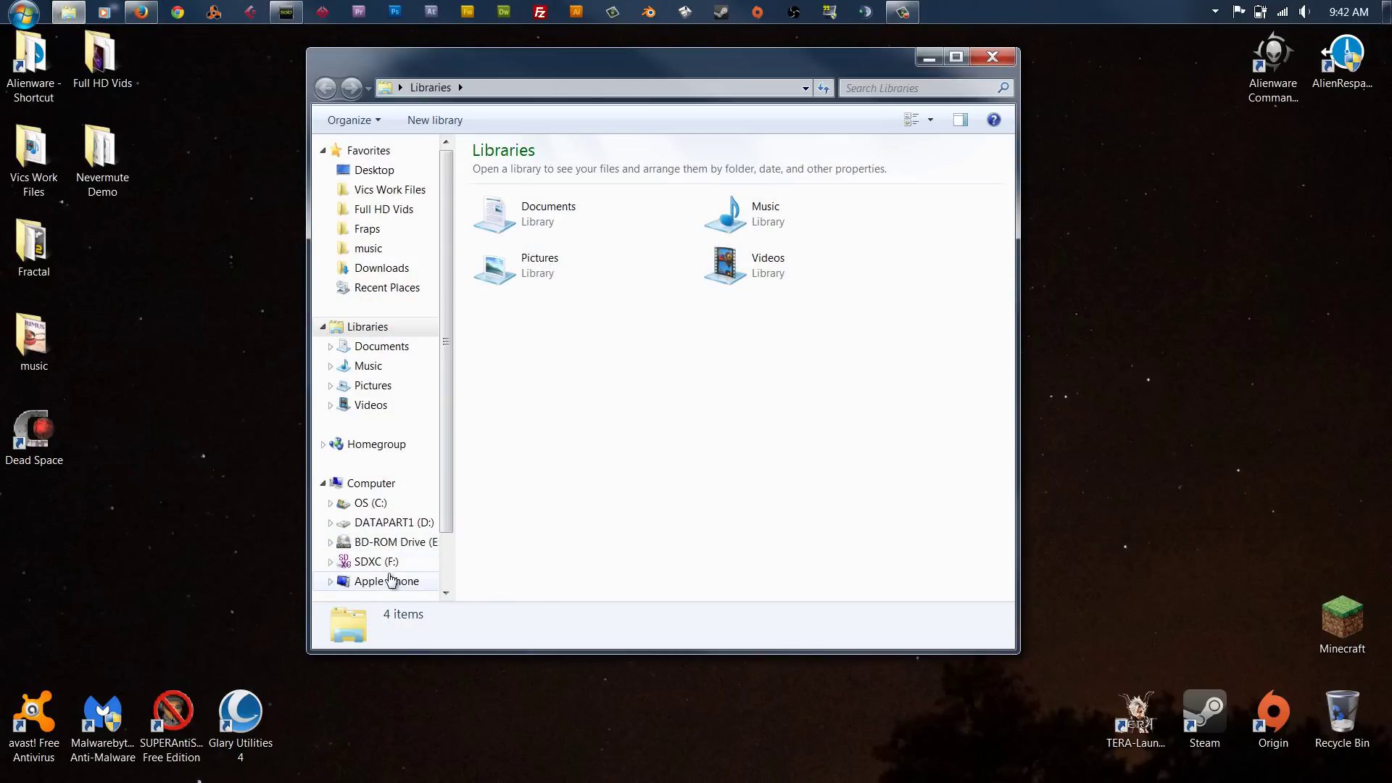
pyautogui.click(363, 540)
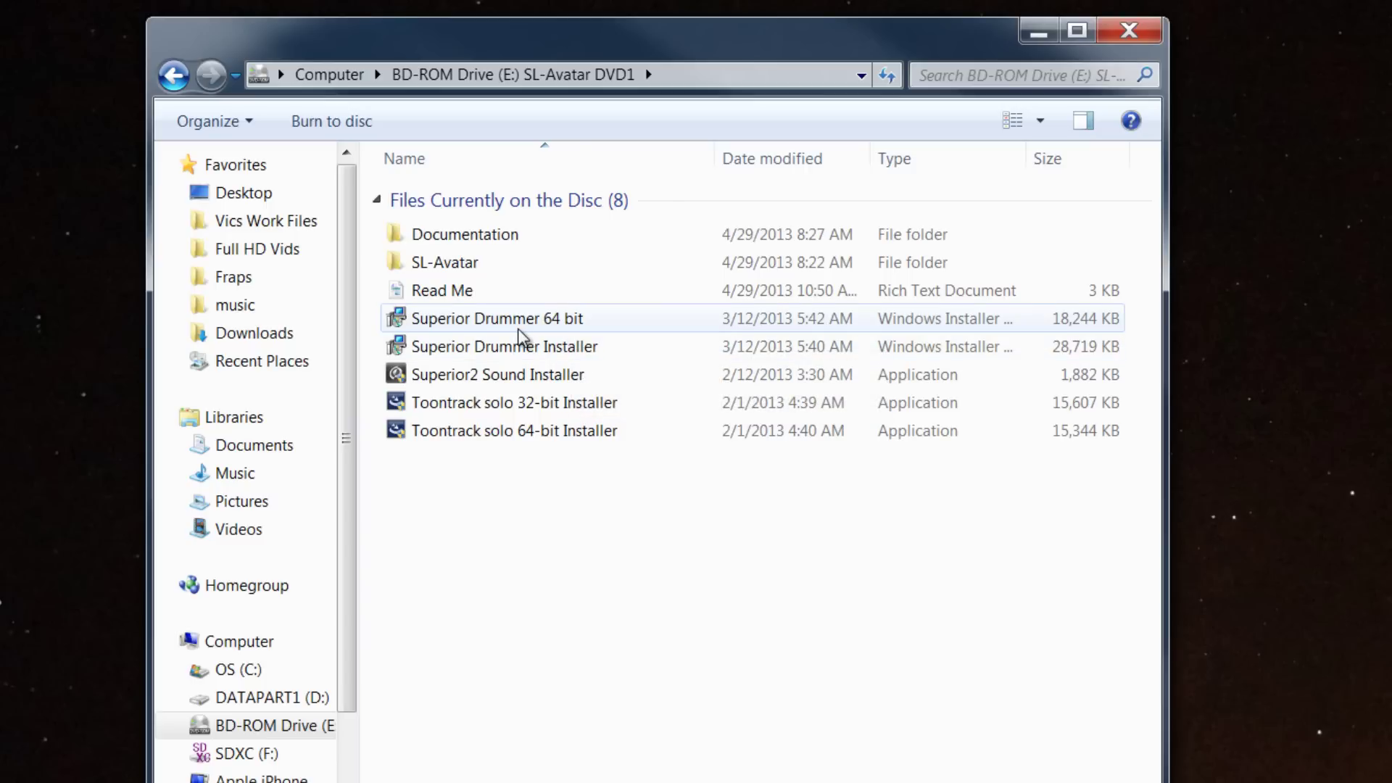
pyautogui.click(516, 328)
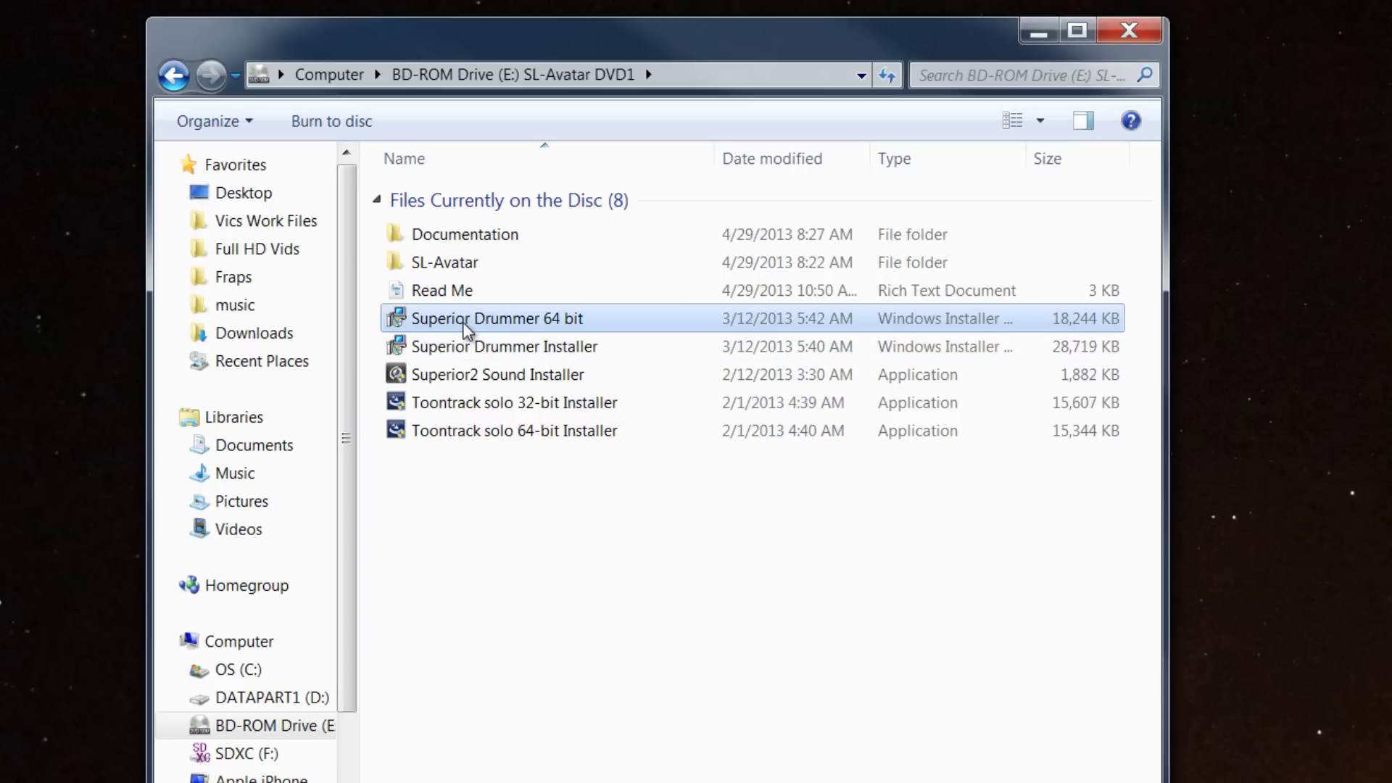
pyautogui.doubleClick(465, 326)
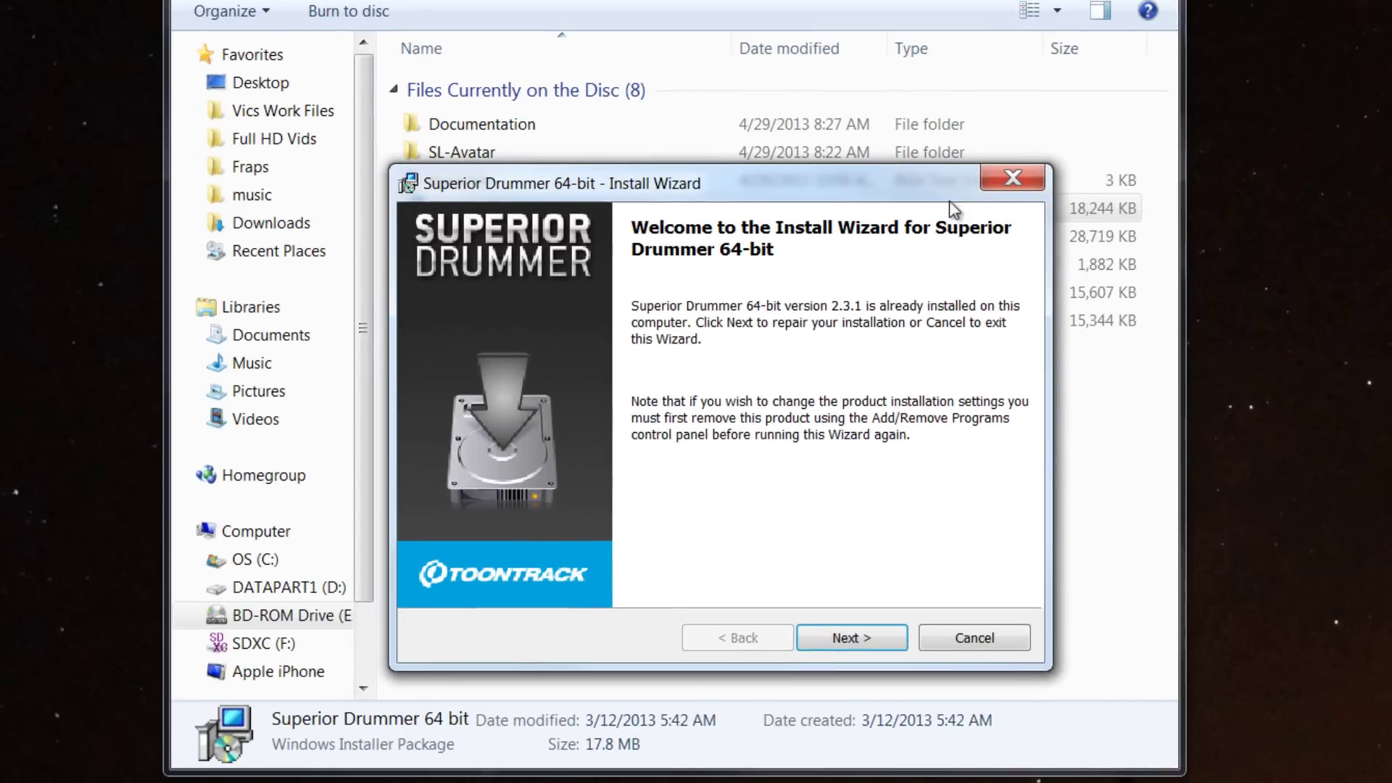
pyautogui.click(994, 184)
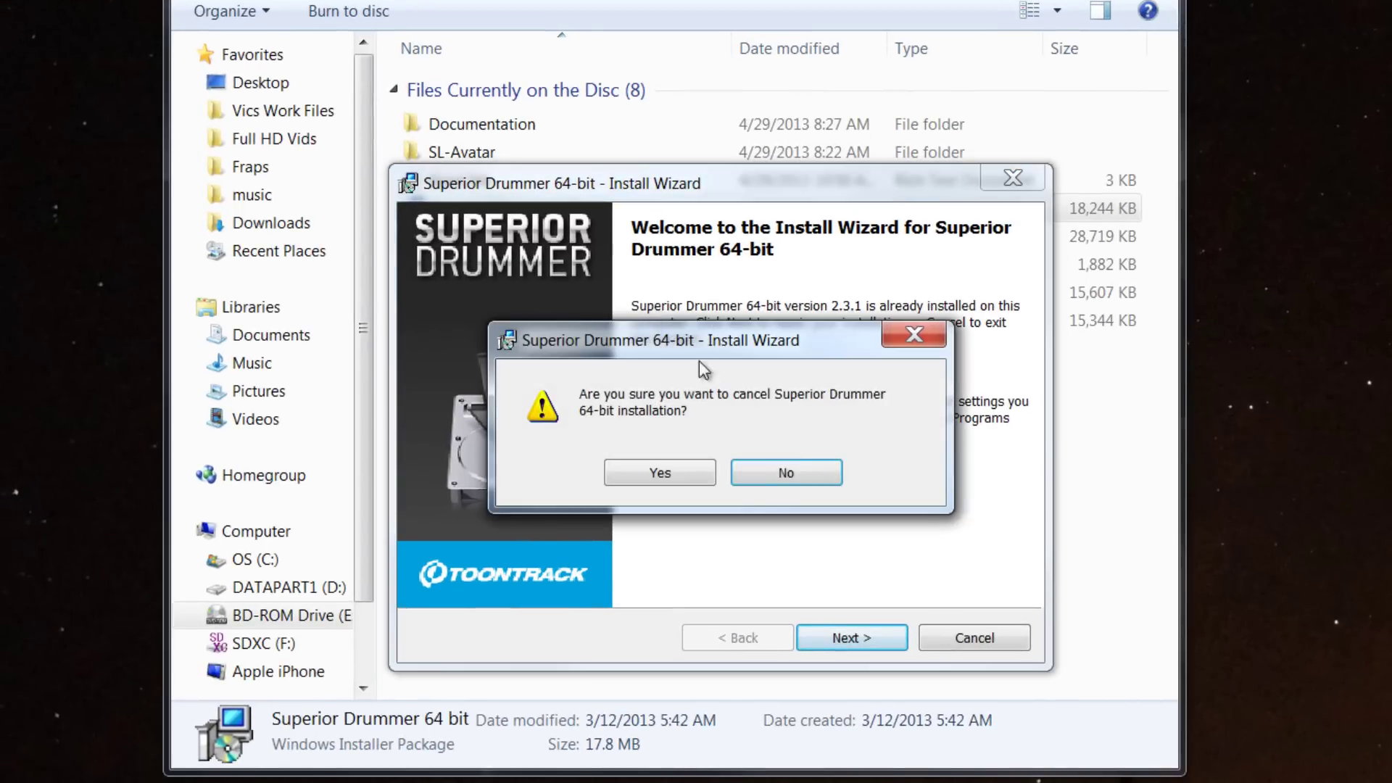
pyautogui.click(680, 473)
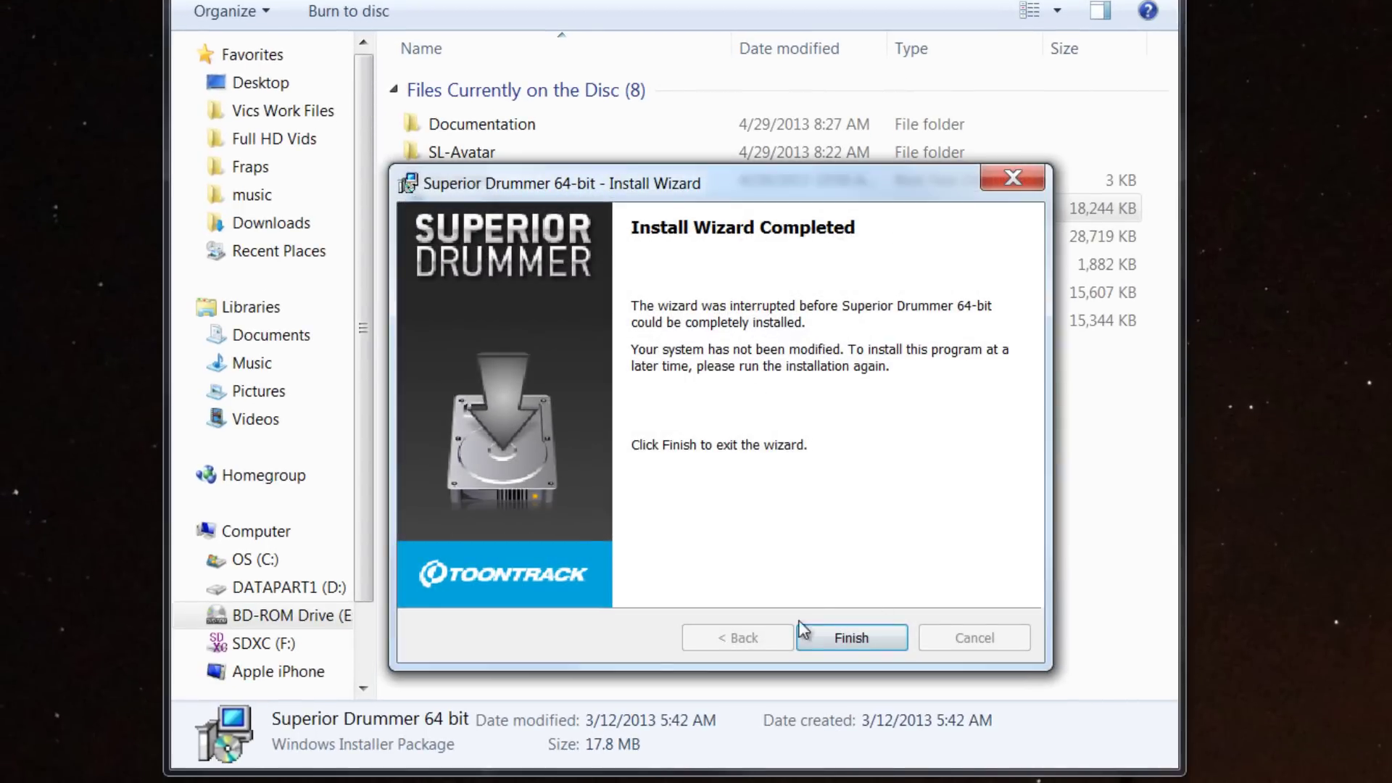
pyautogui.click(846, 637)
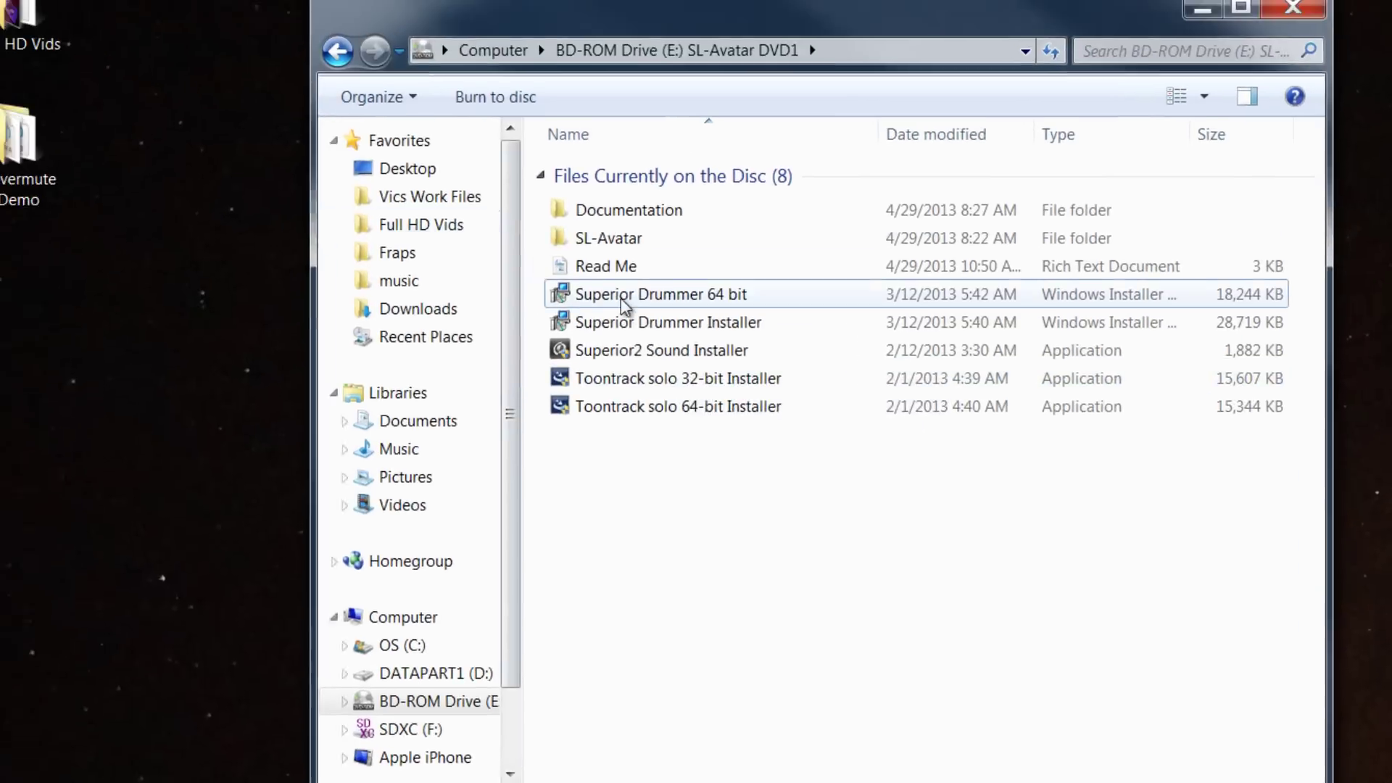
pyautogui.press('super')
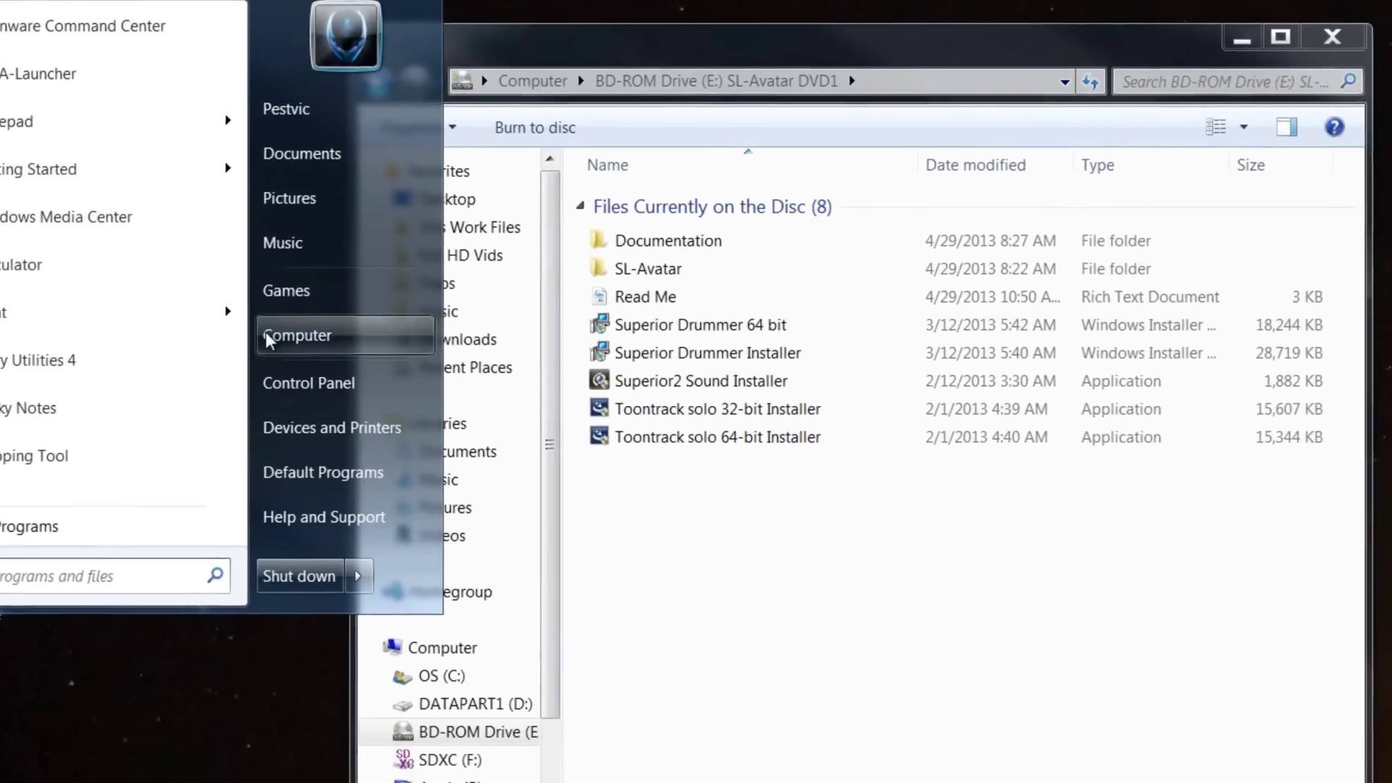
pyautogui.click(268, 341)
pyautogui.doubleClick(534, 176)
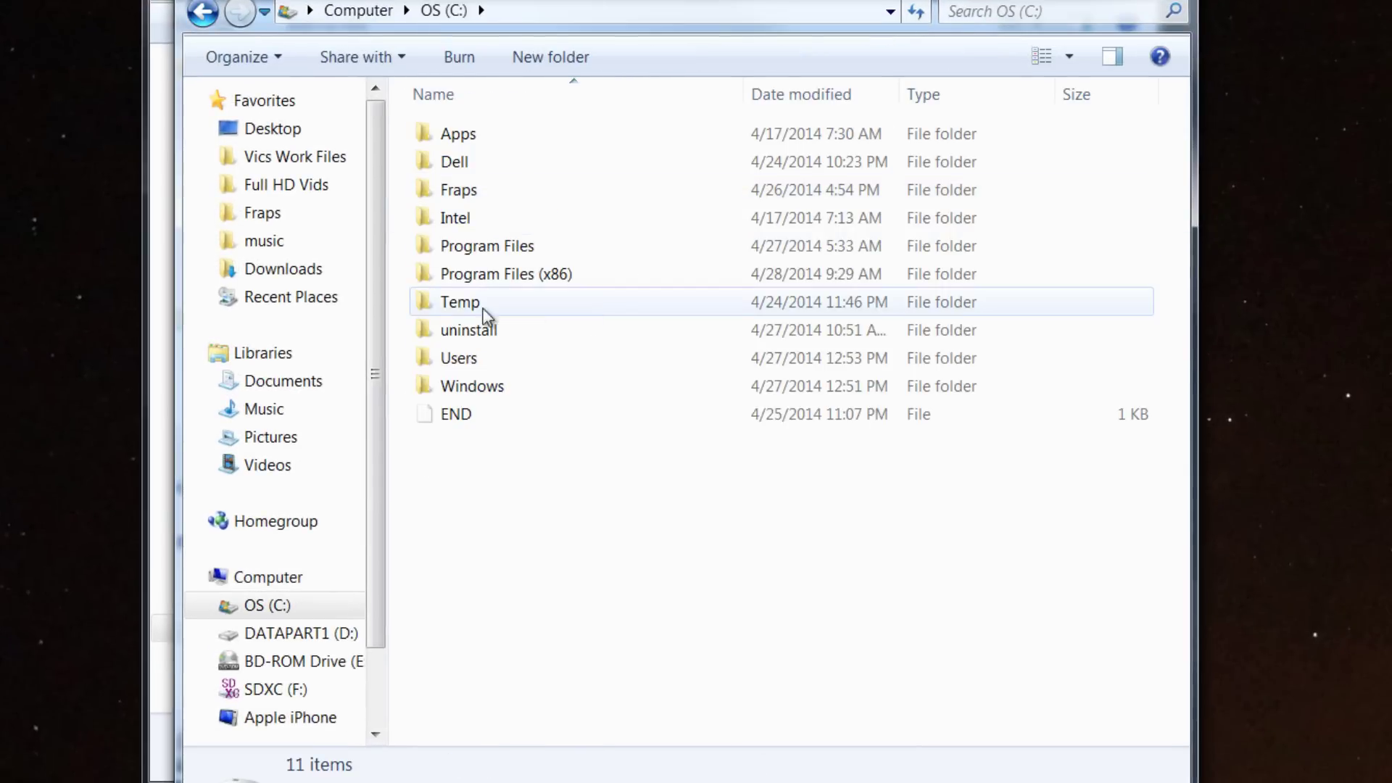
pyautogui.doubleClick(482, 277)
pyautogui.scroll(-10, 522, 333)
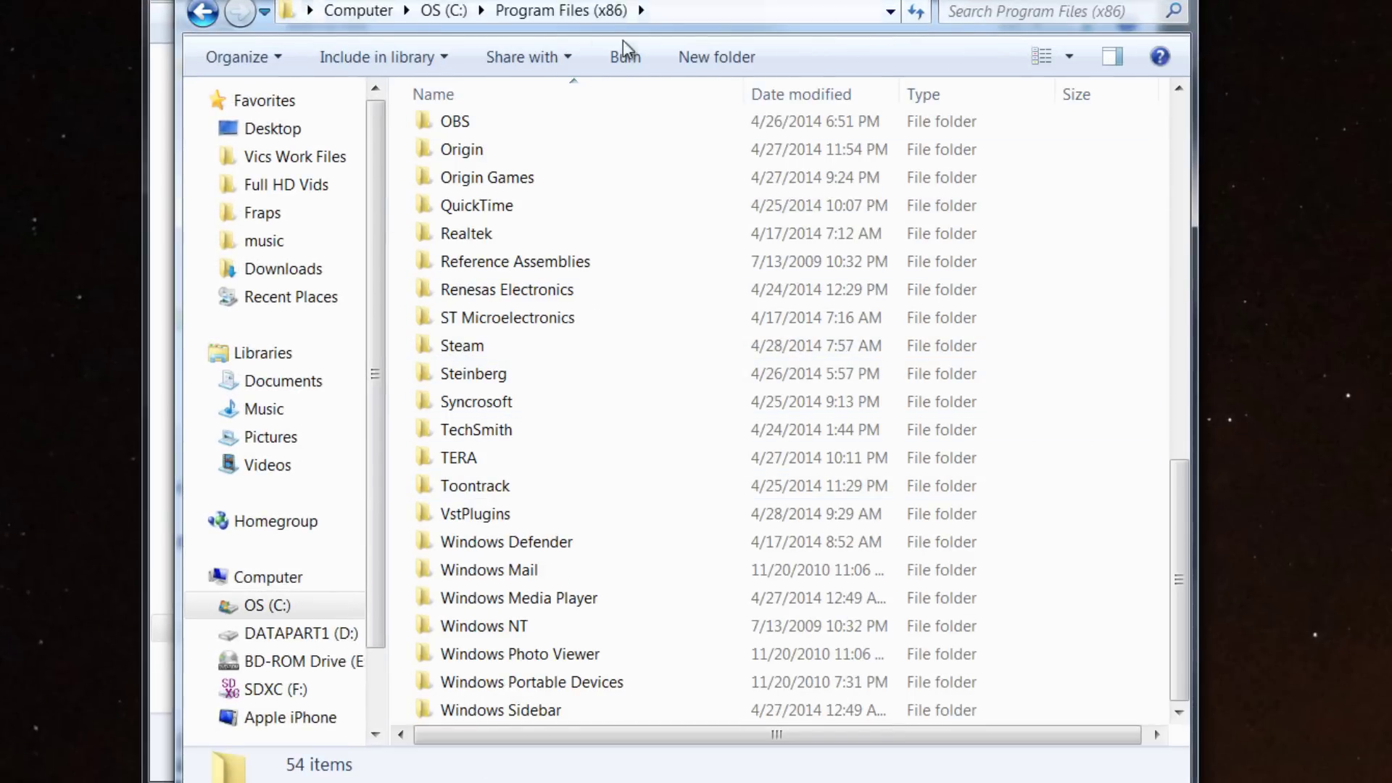
pyautogui.doubleClick(488, 492)
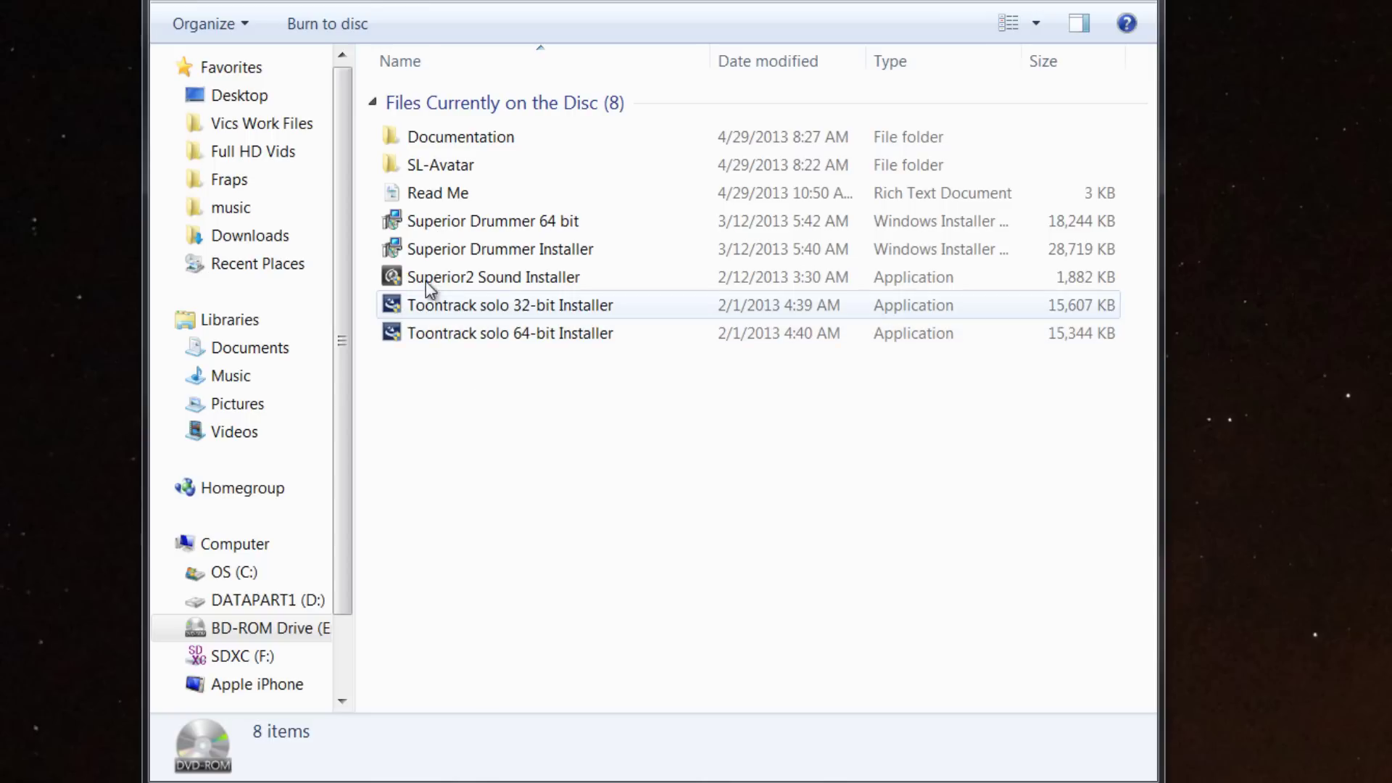
pyautogui.click(544, 224)
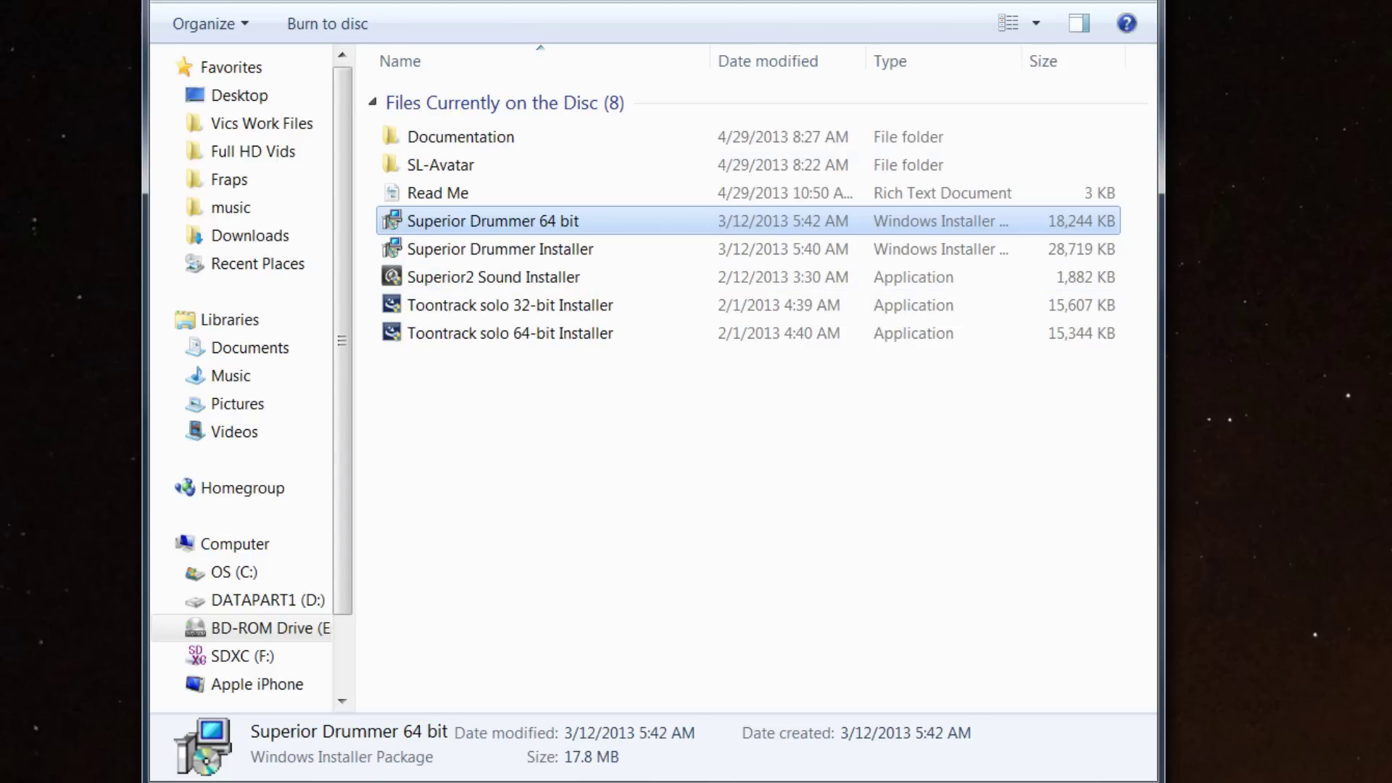
pyautogui.click(394, 280)
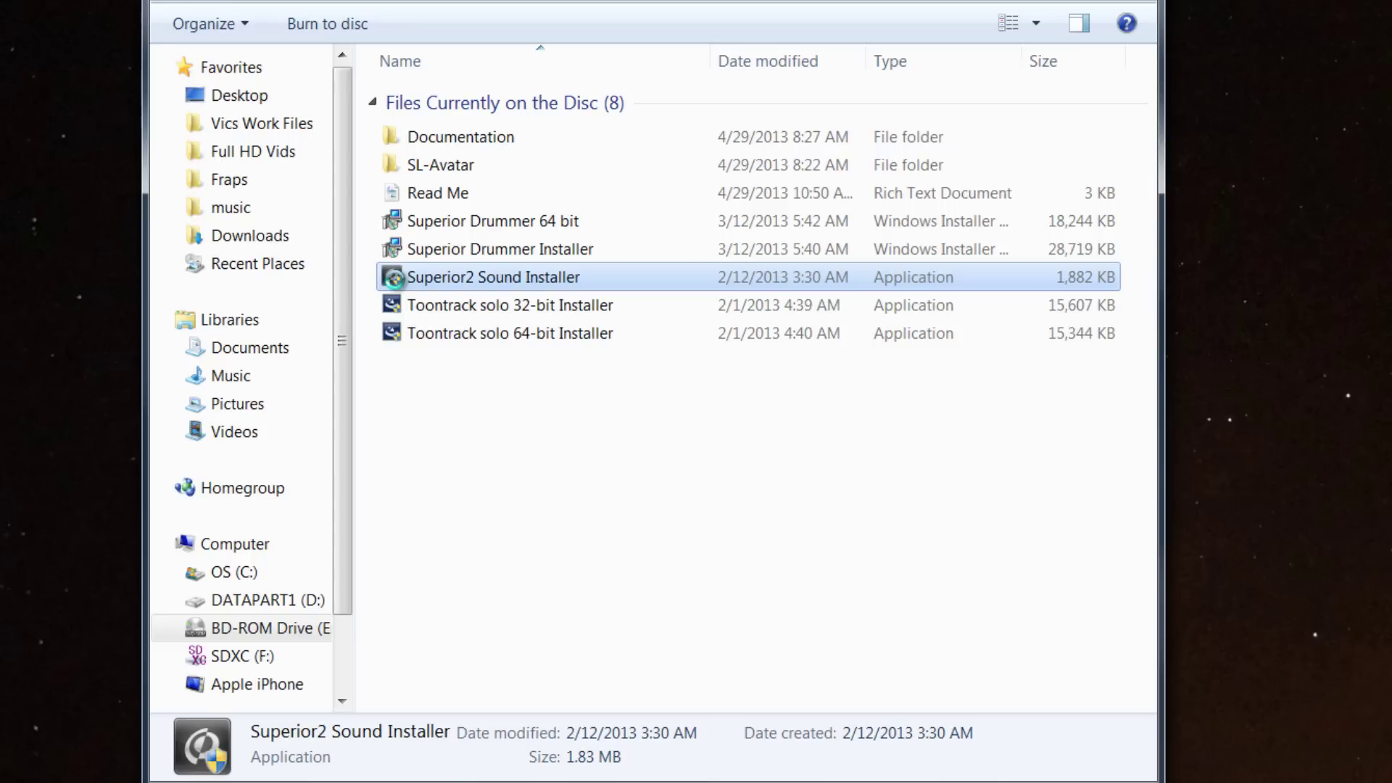
pyautogui.rightClick(395, 280)
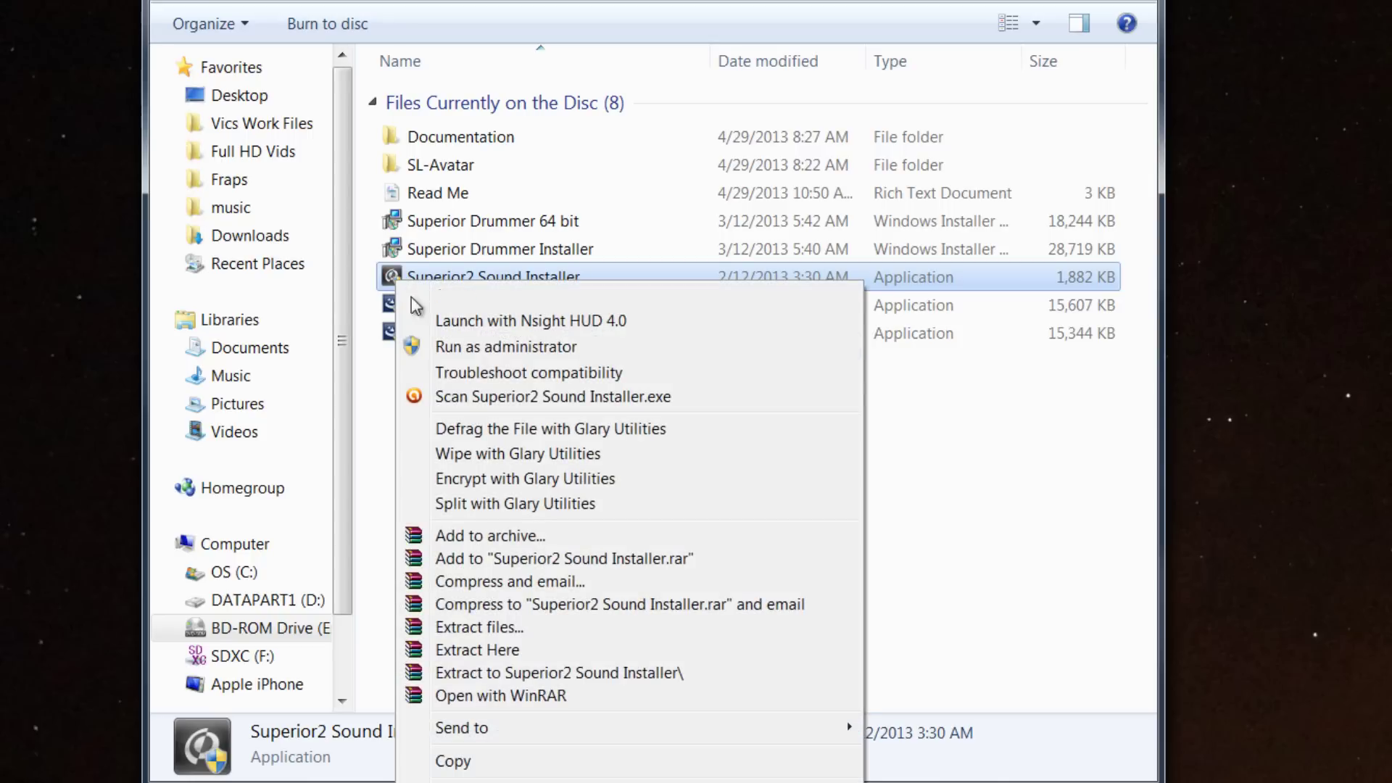
pyautogui.click(1000, 506)
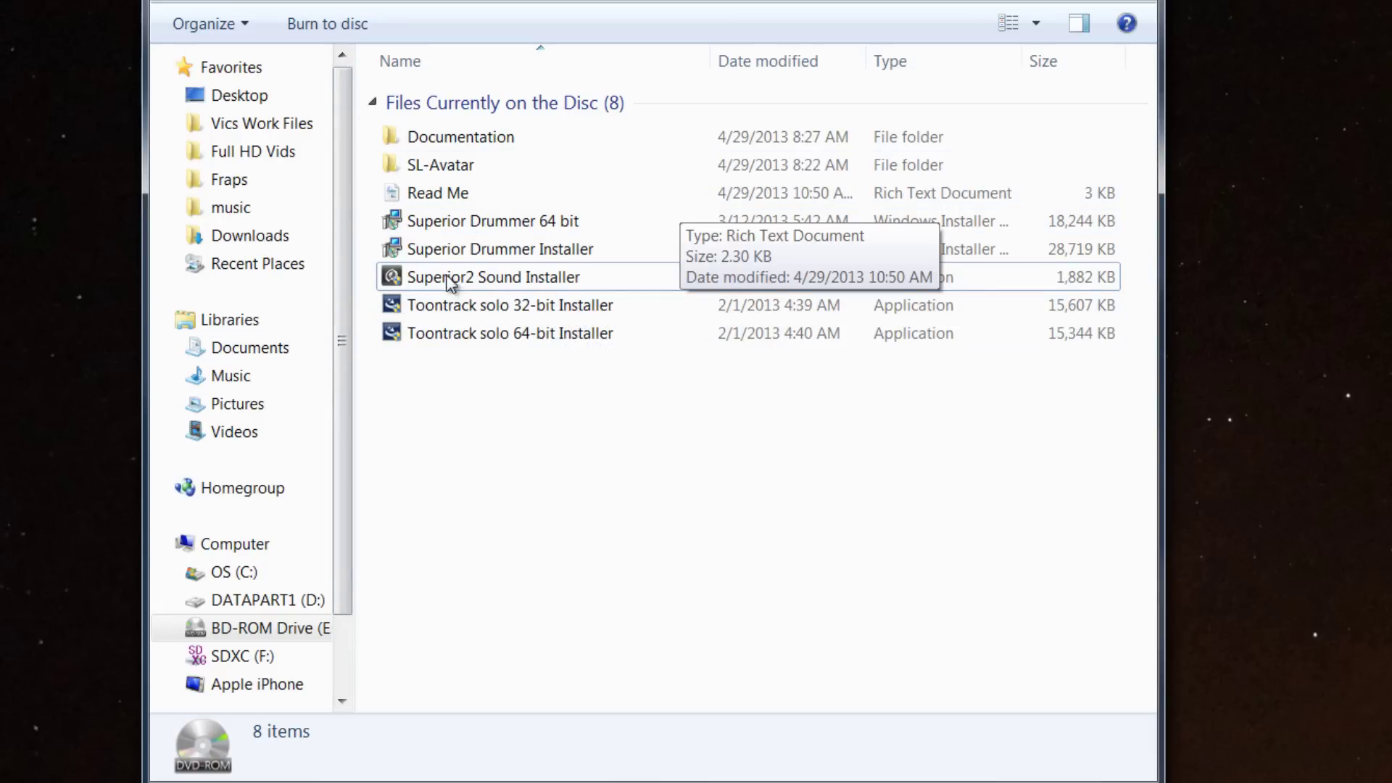
# Launch the Superior2 Sound Installer, start a new installation and accept the license agreement.
pyautogui.doubleClick(405, 279)
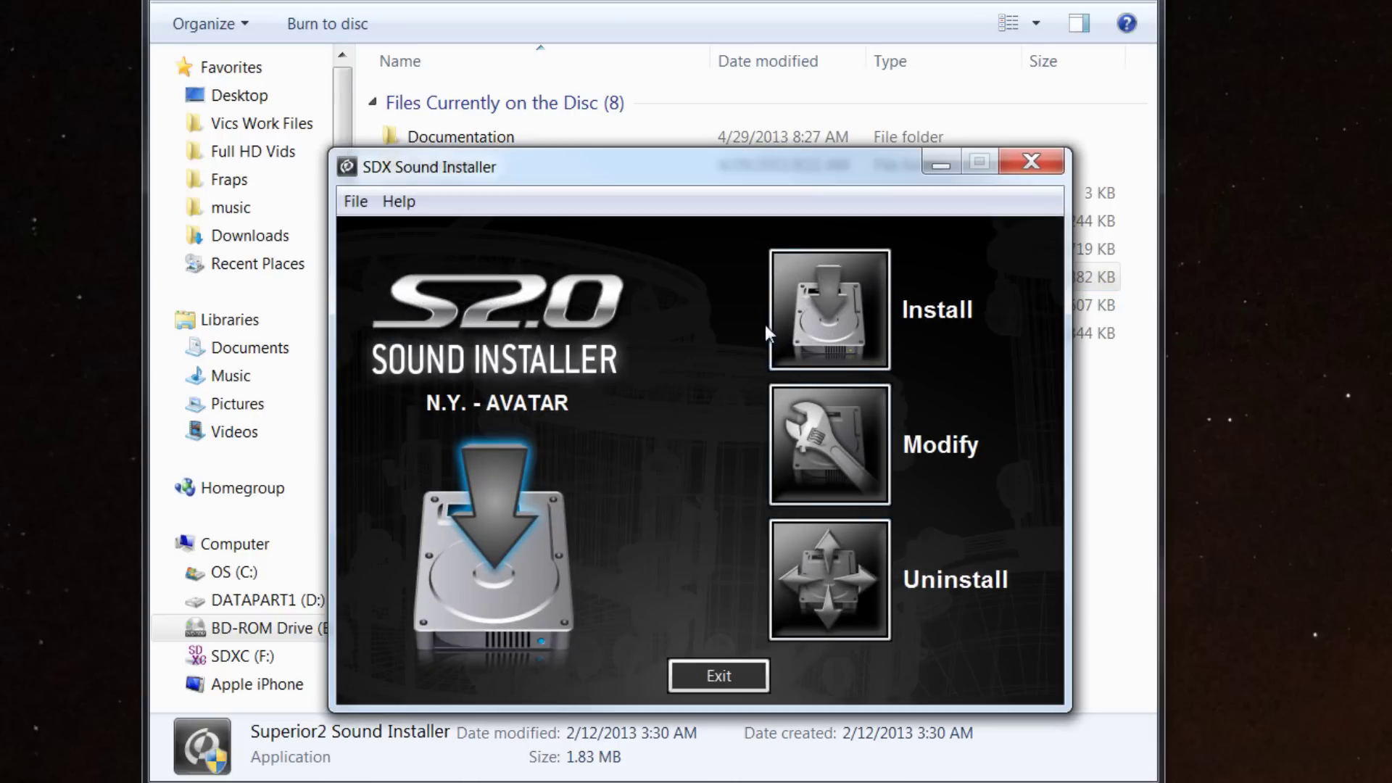
pyautogui.click(773, 332)
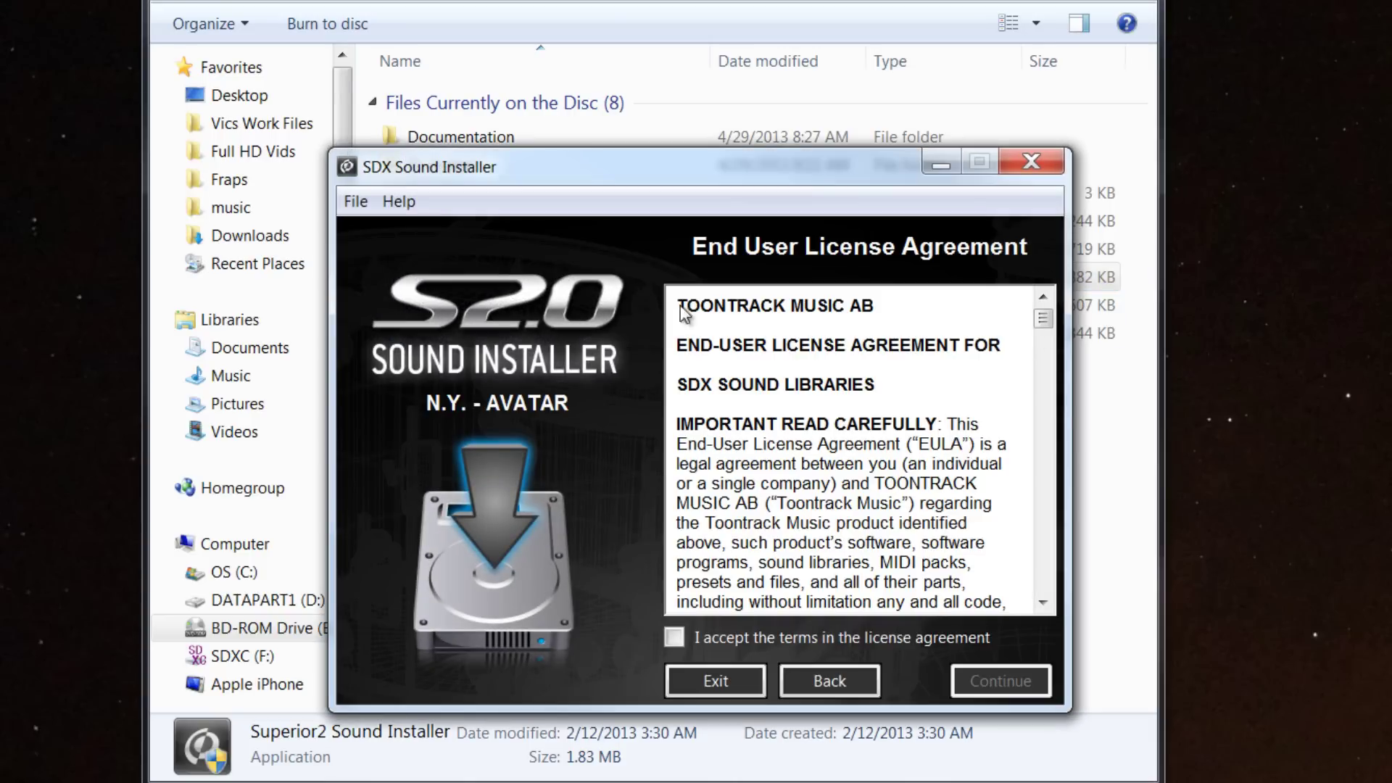
pyautogui.click(701, 641)
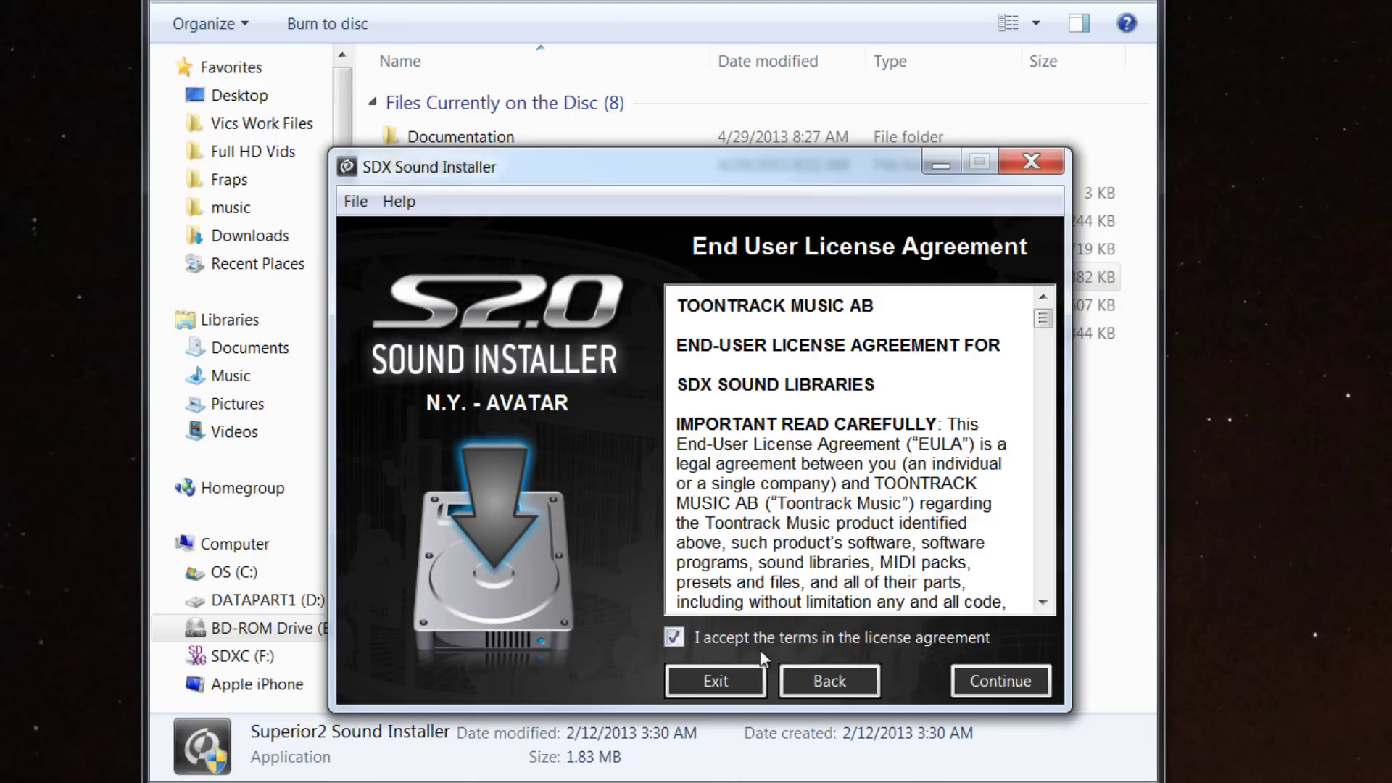
pyautogui.click(972, 684)
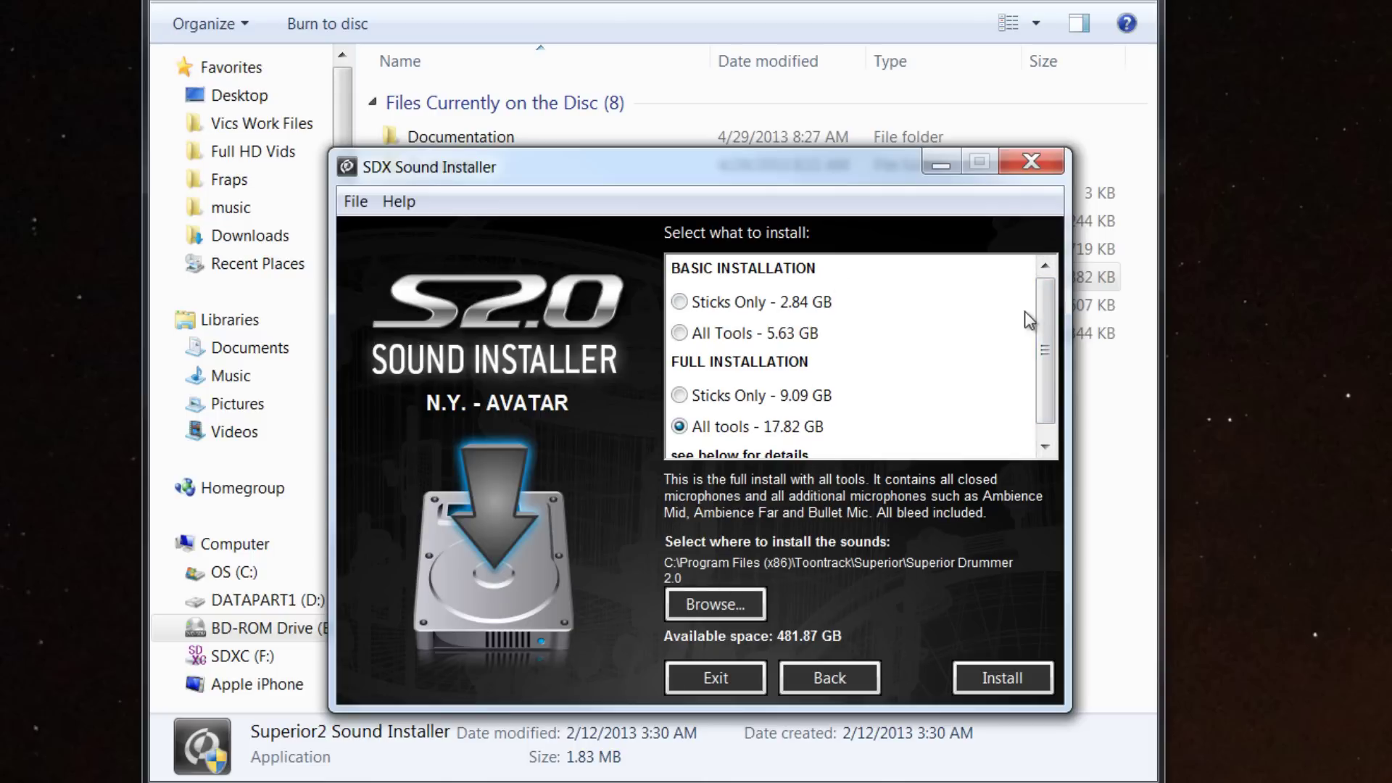
pyautogui.scroll(-1, 1041, 355)
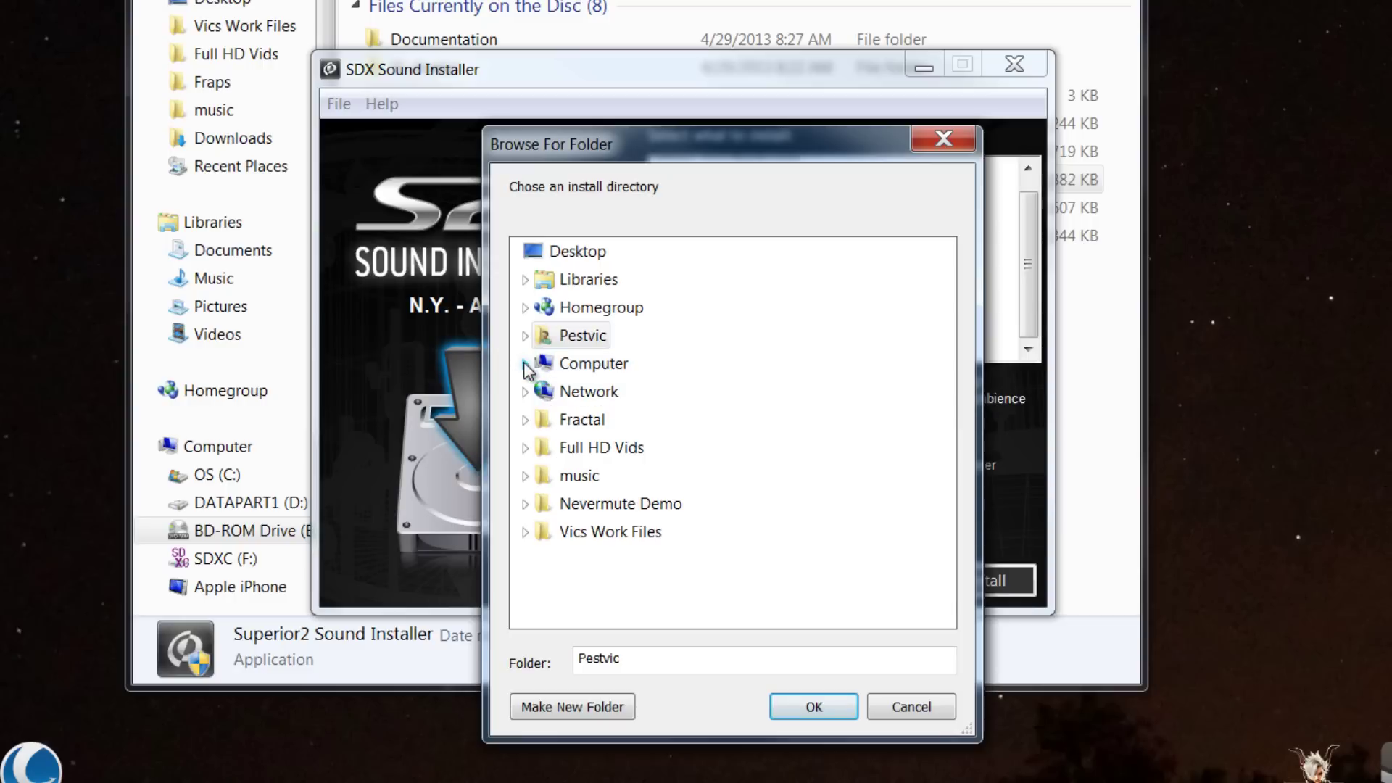
# Browse OS (C:) > Program Files (x86) > Toontrack > Superior and confirm Superior Drummer 2.0 as install folder.
pyautogui.click(541, 460)
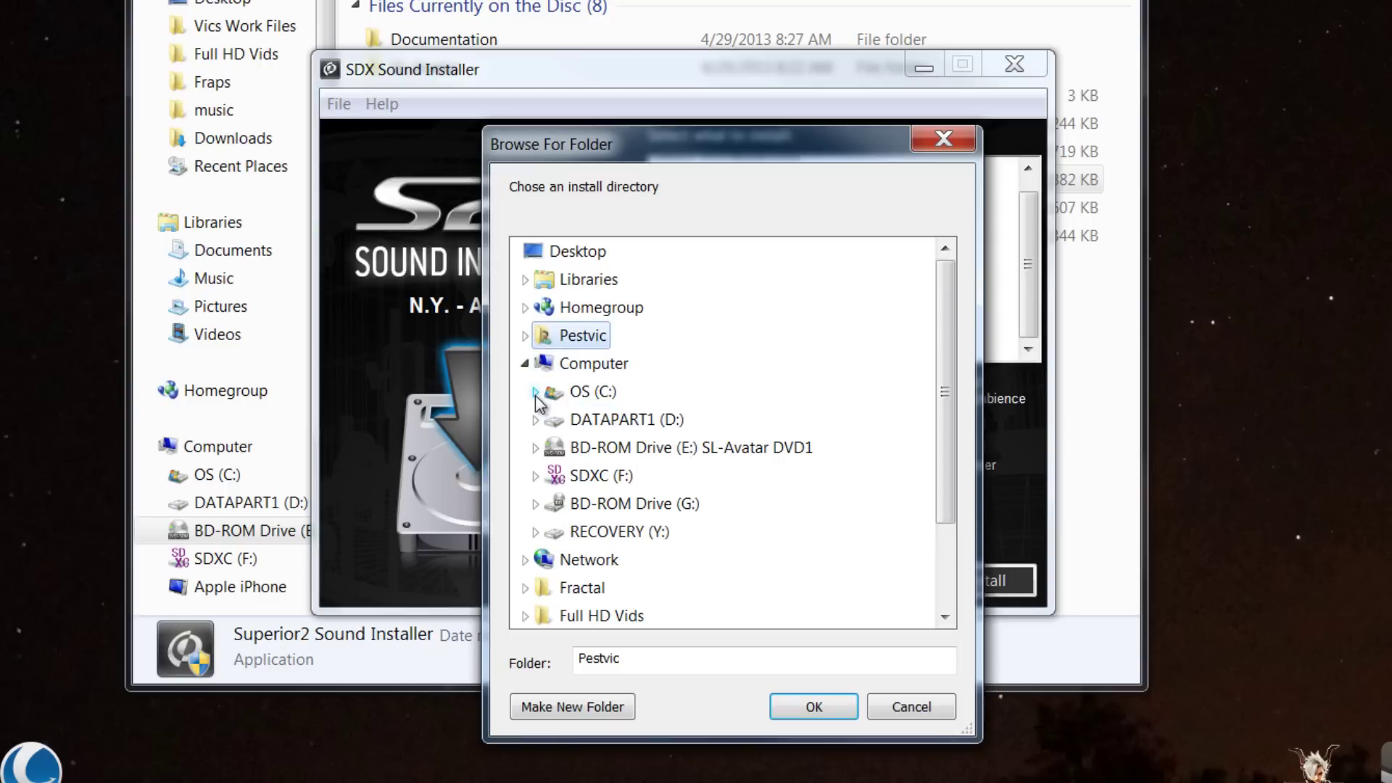
pyautogui.click(535, 391)
pyautogui.click(548, 462)
pyautogui.scroll(-12, 598, 473)
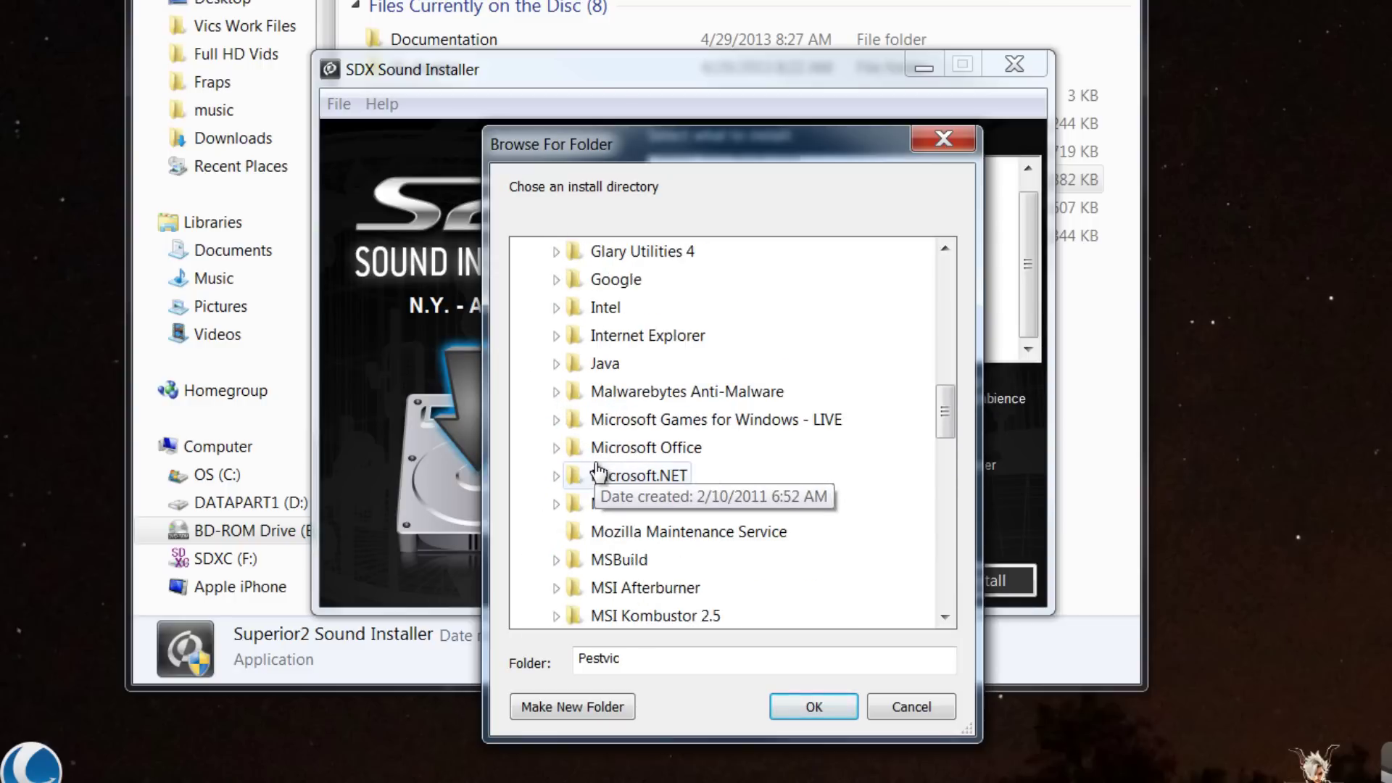
pyautogui.scroll(-1, 550, 533)
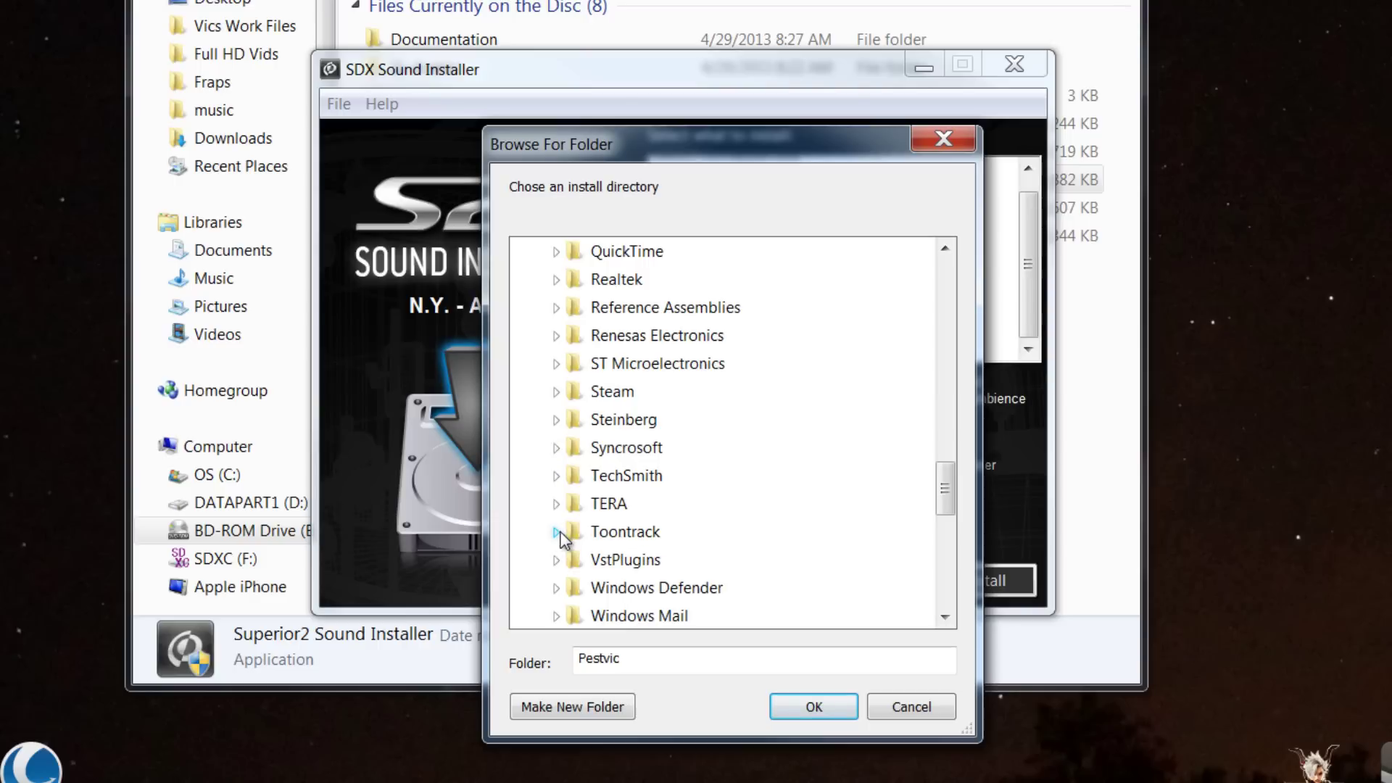
pyautogui.click(558, 532)
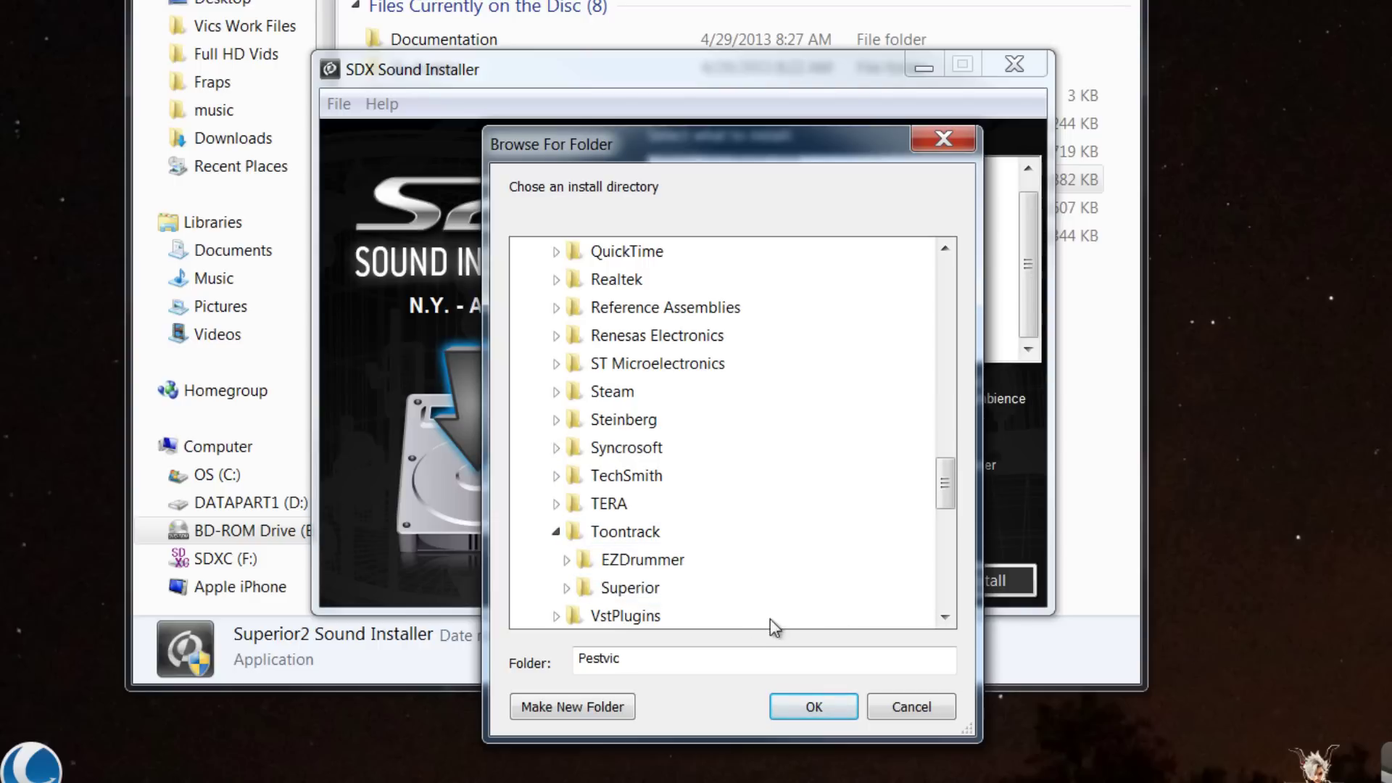
pyautogui.click(567, 588)
pyautogui.click(576, 616)
pyautogui.click(638, 532)
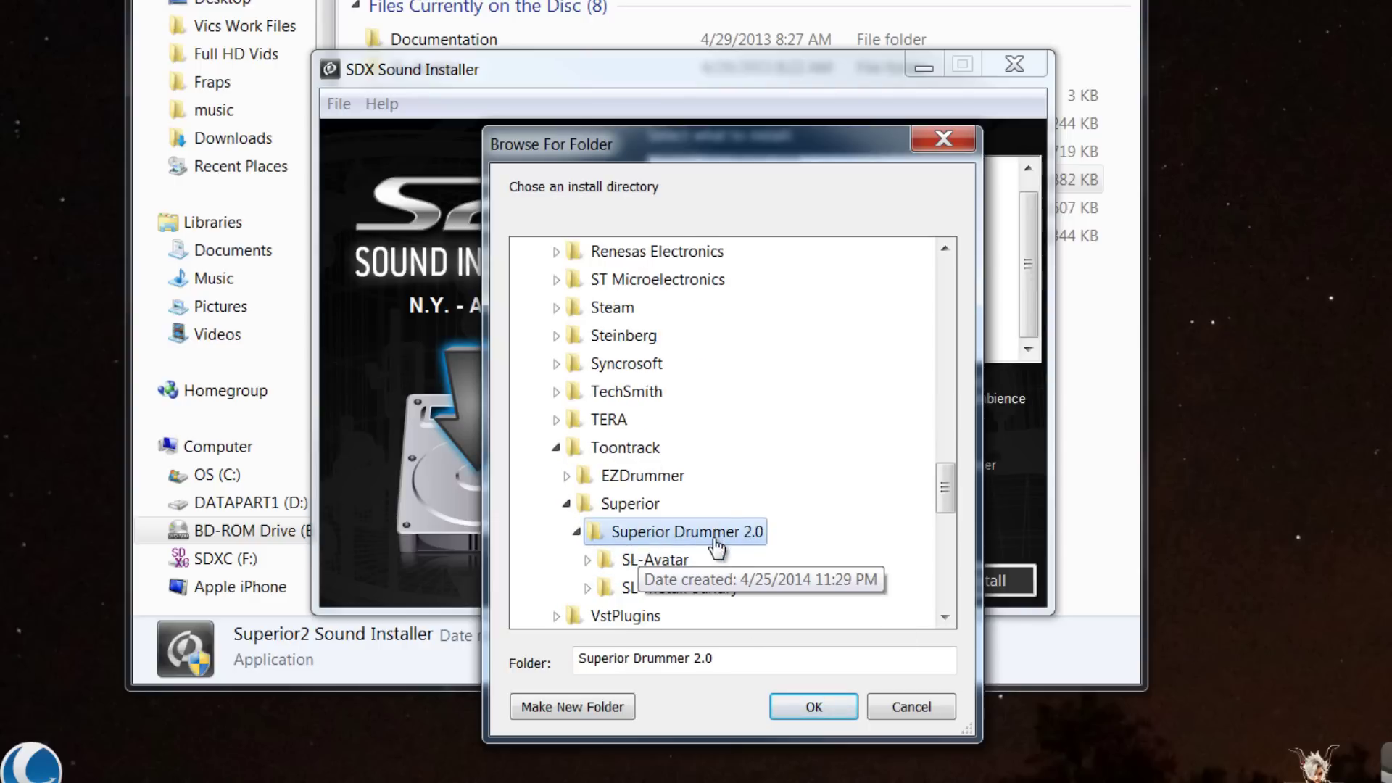
pyautogui.click(801, 706)
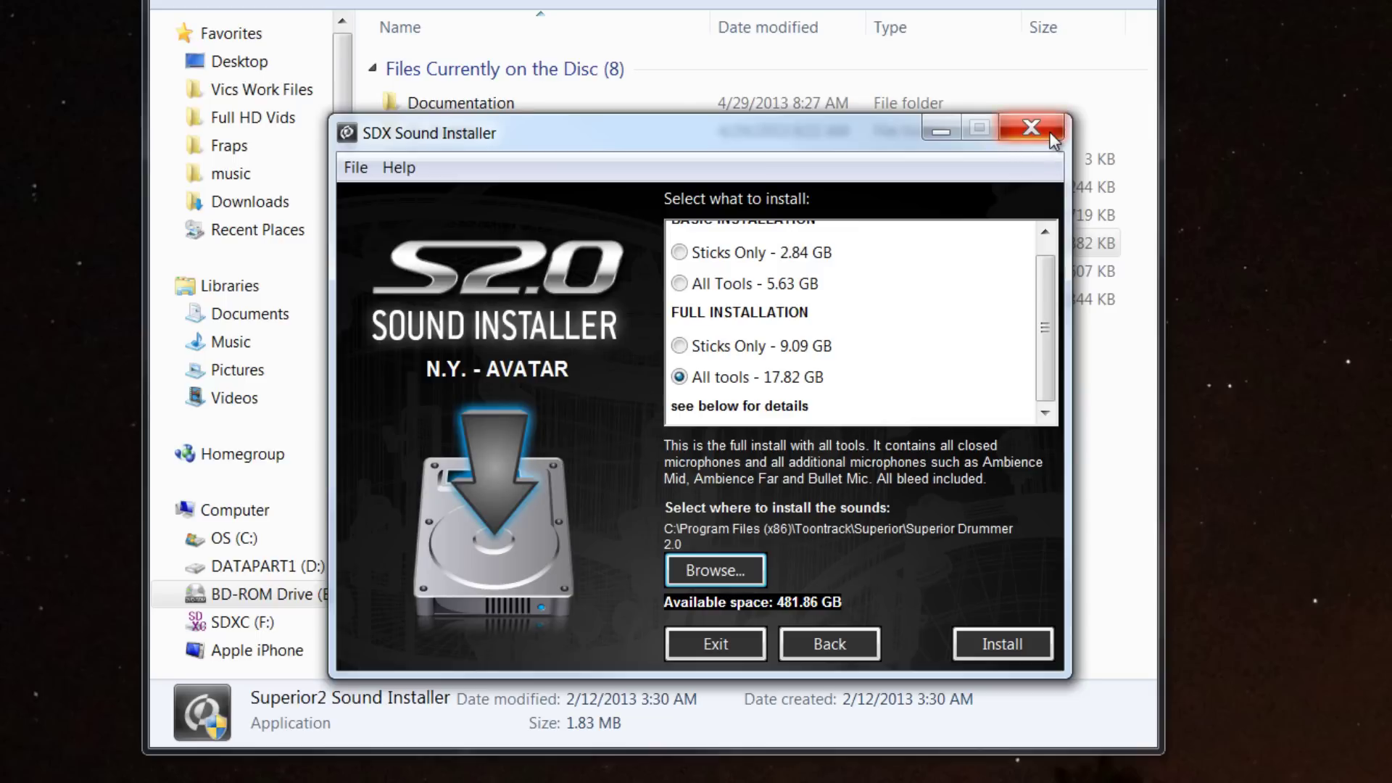
# Close the SDX Sound Installer, then select and deselect the Toontrack solo 64-bit Installer.
pyautogui.click(1009, 642)
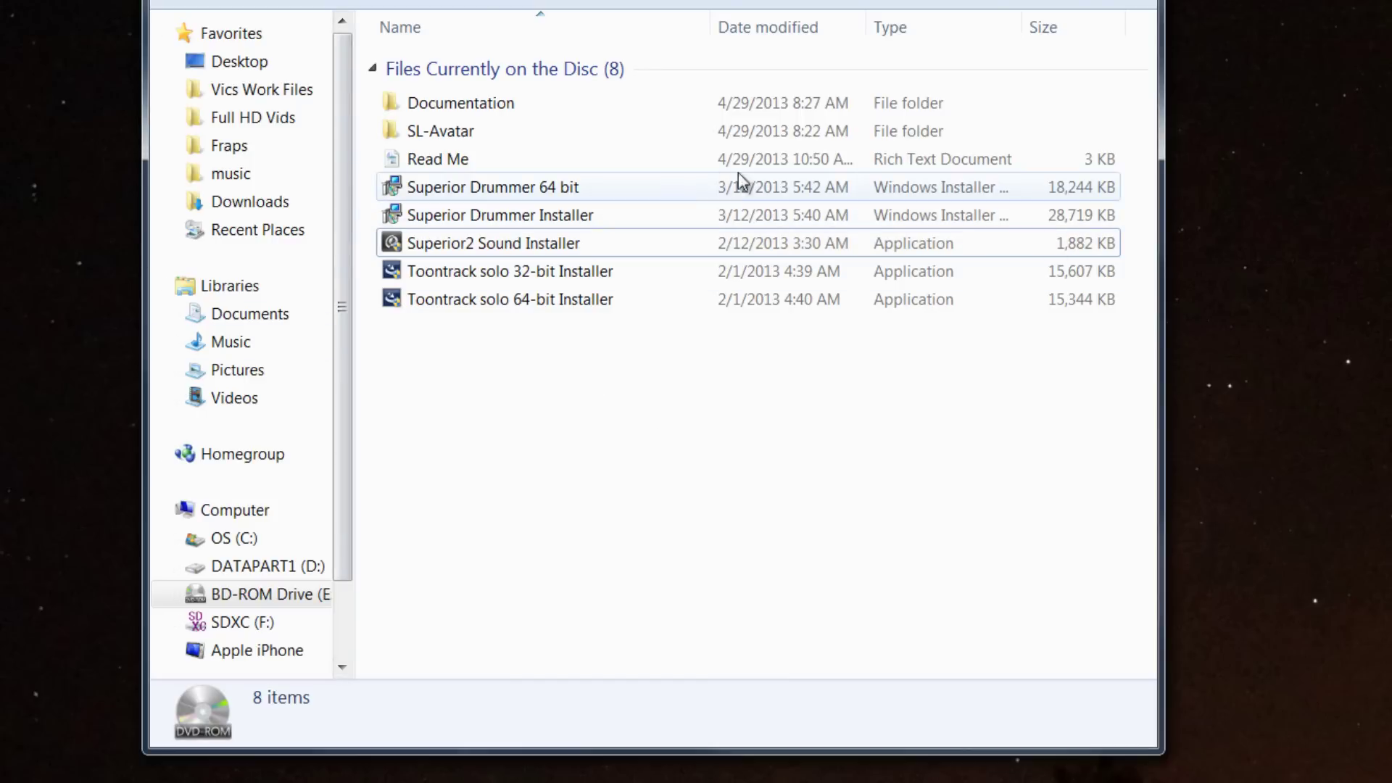
pyautogui.click(523, 303)
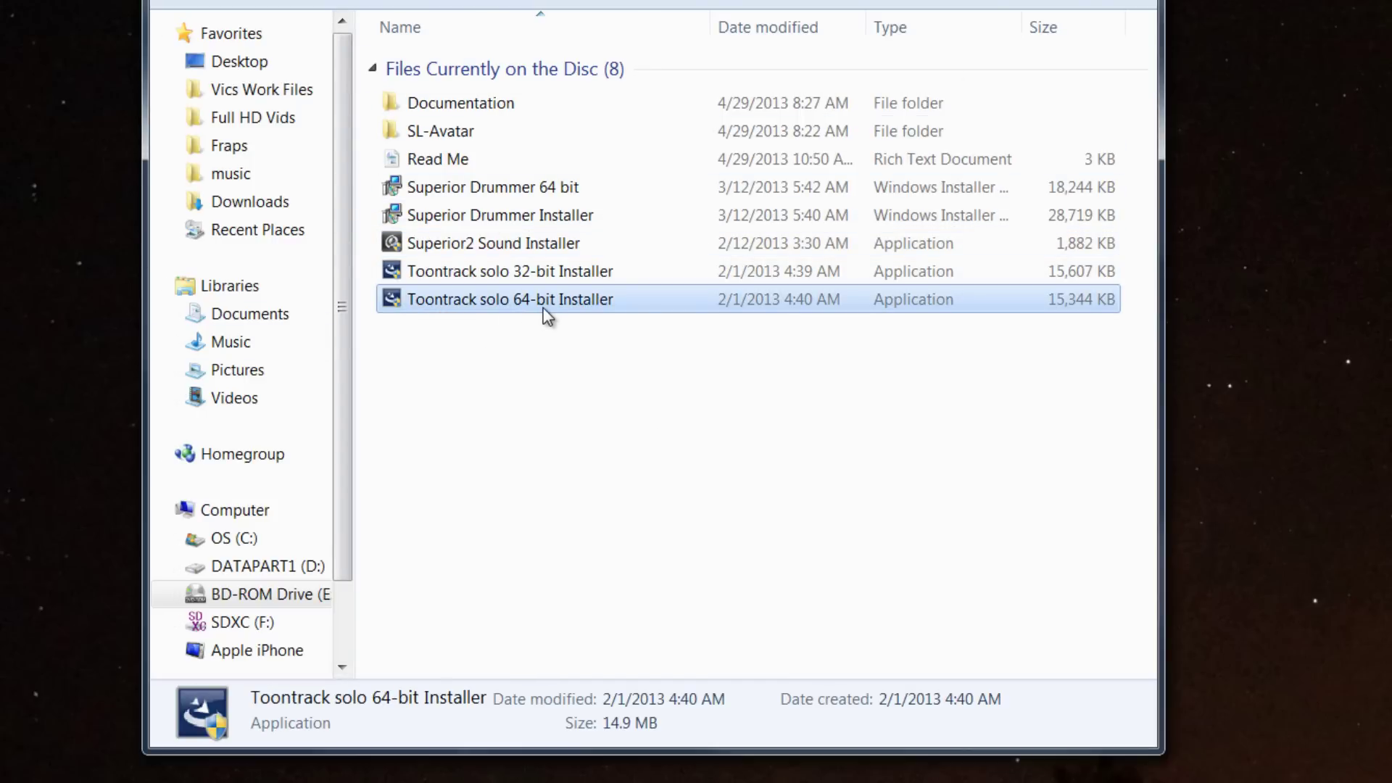
pyautogui.click(374, 316)
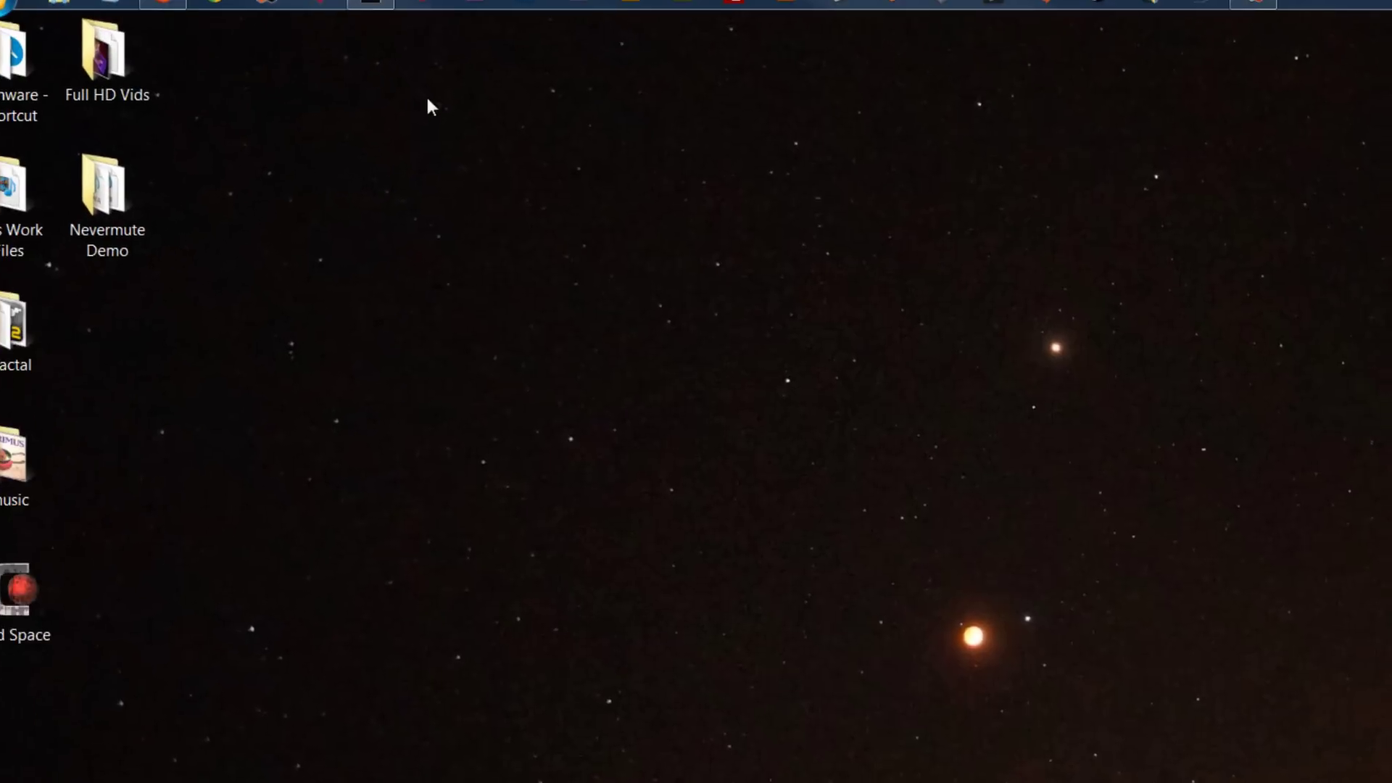
# Bring Toontrack solo forward and close the existing Drummer 1 kit window.
pyautogui.click(391, 20)
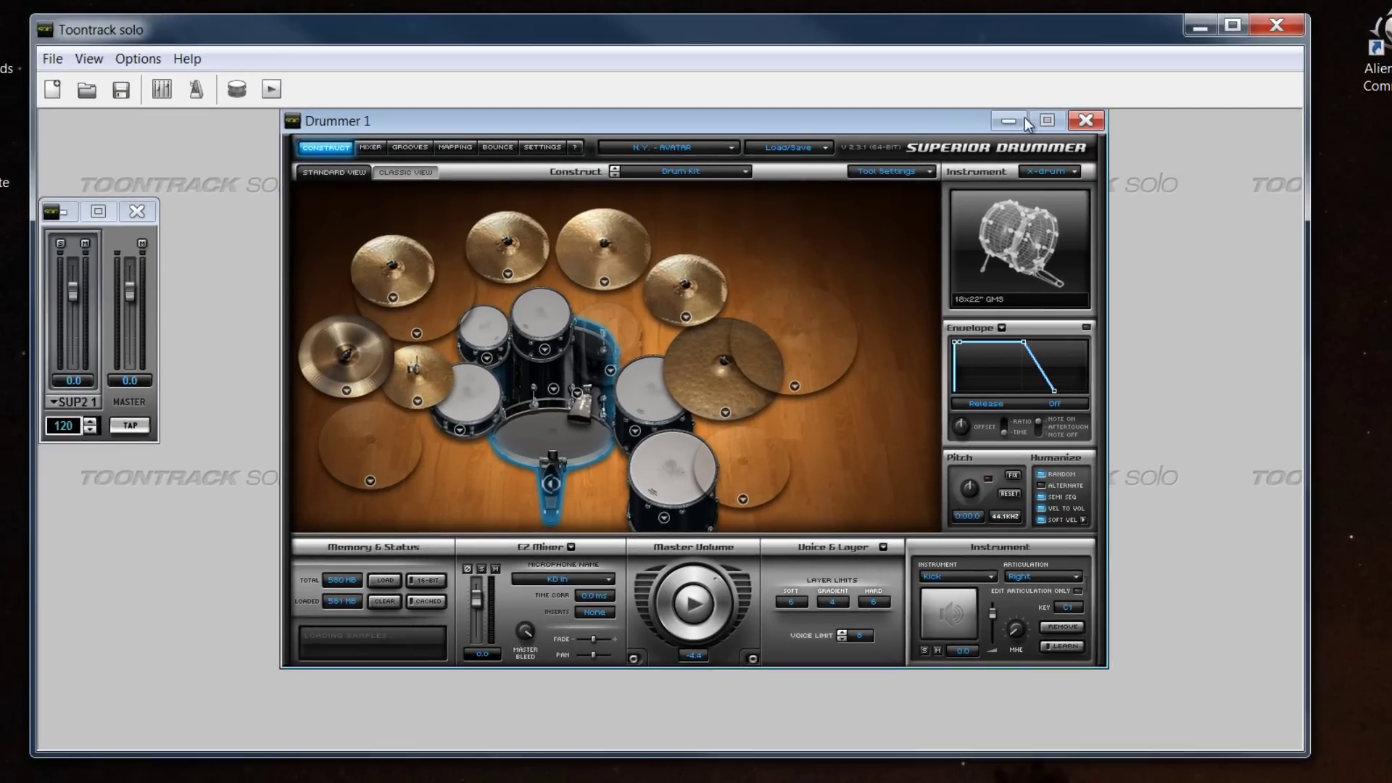
pyautogui.moveTo(490, 123); pyautogui.dragTo(513, 144)
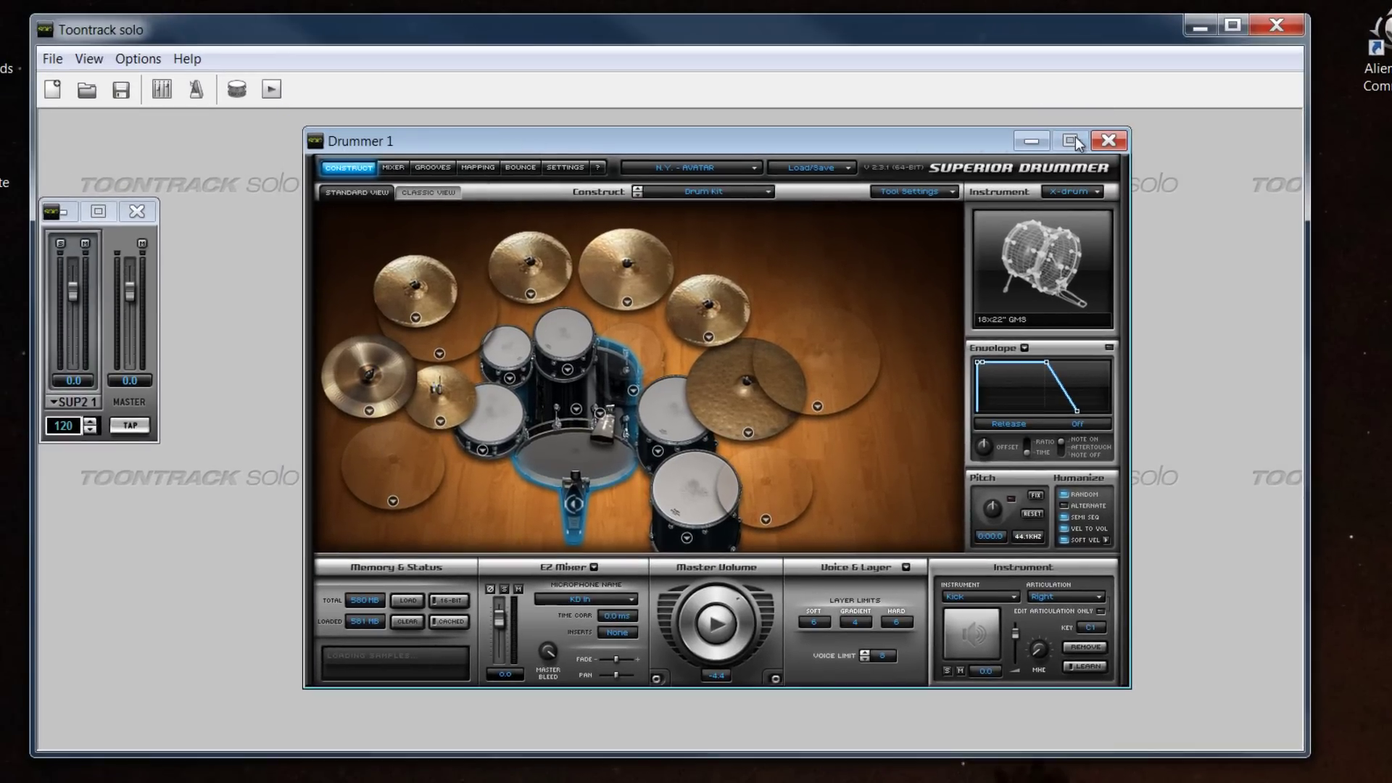
pyautogui.click(1108, 141)
# Start a new unsaved project with Superior Drummer 2 and move its kit window fully into view.
pyautogui.click(85, 60)
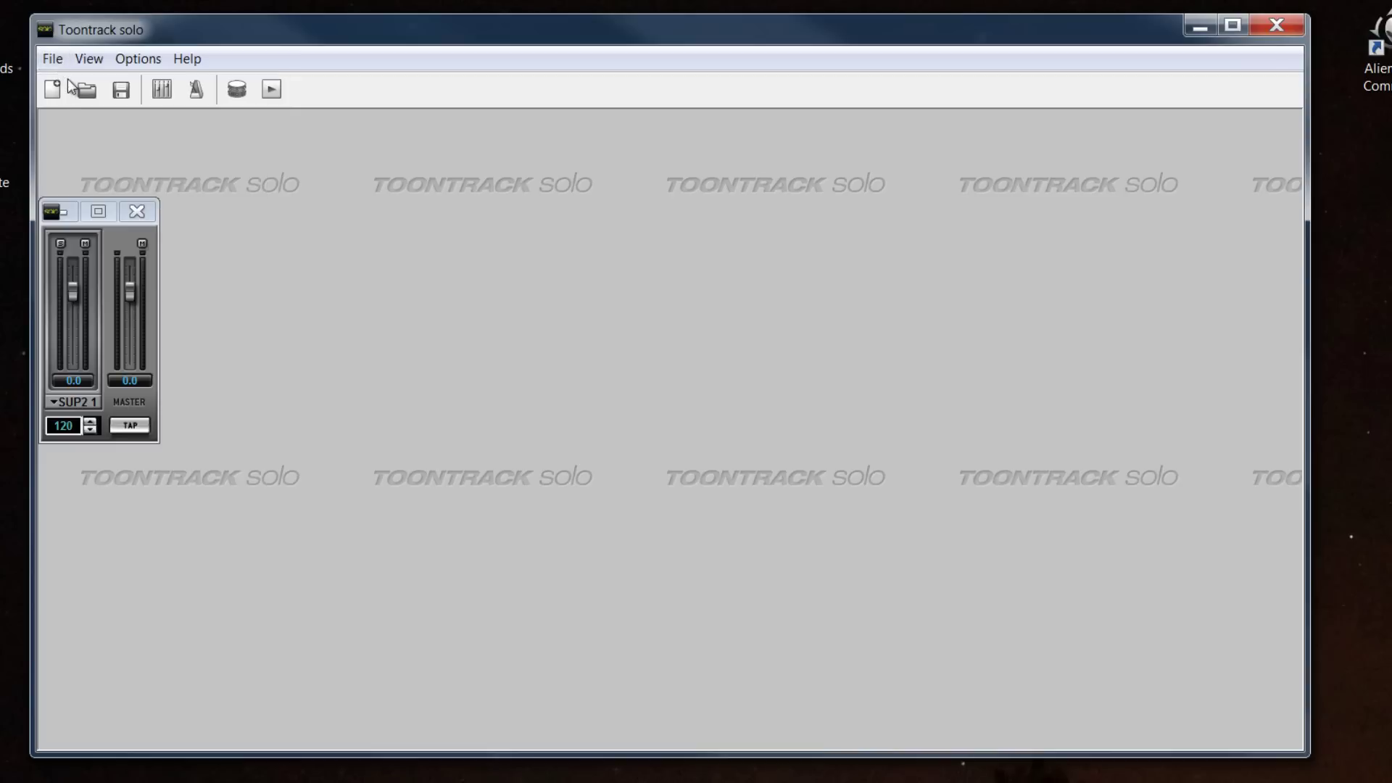
pyautogui.click(54, 59)
pyautogui.click(74, 87)
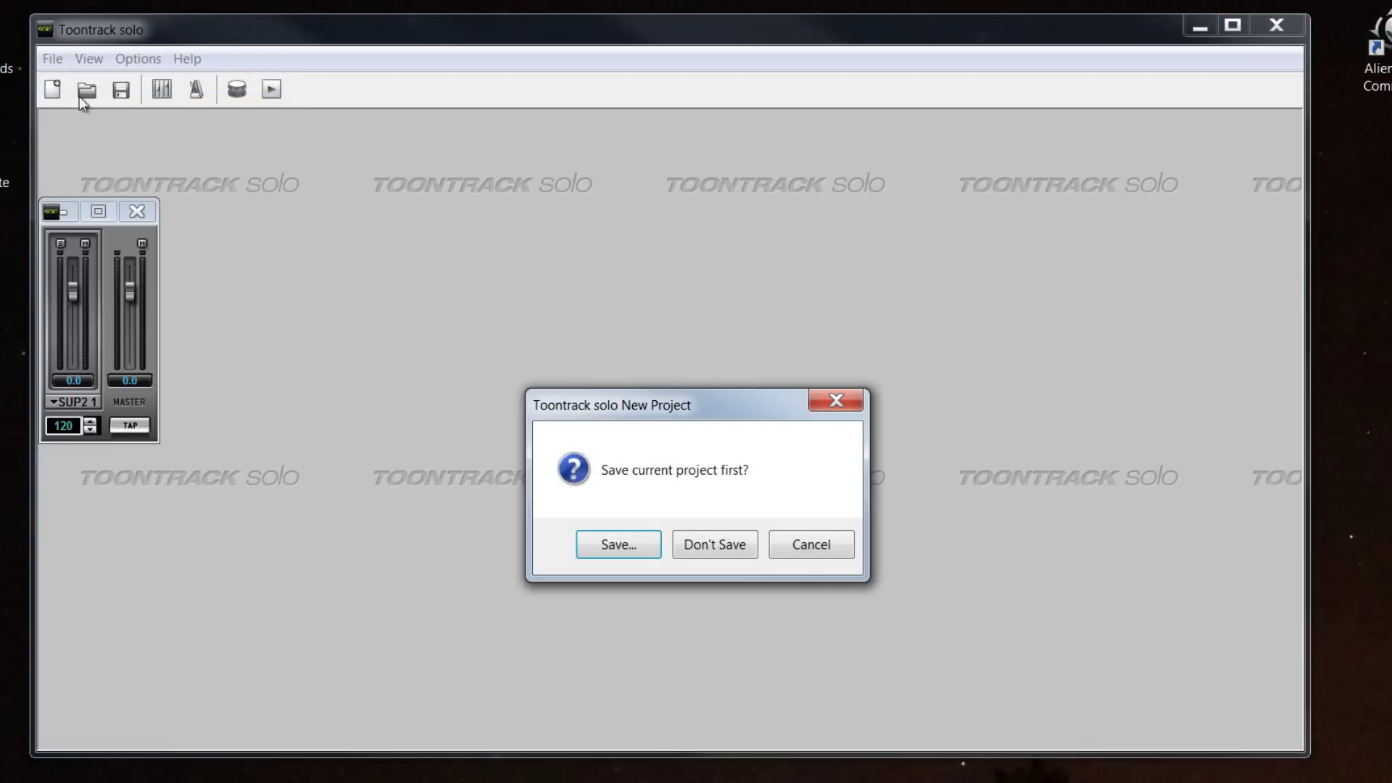
pyautogui.click(735, 550)
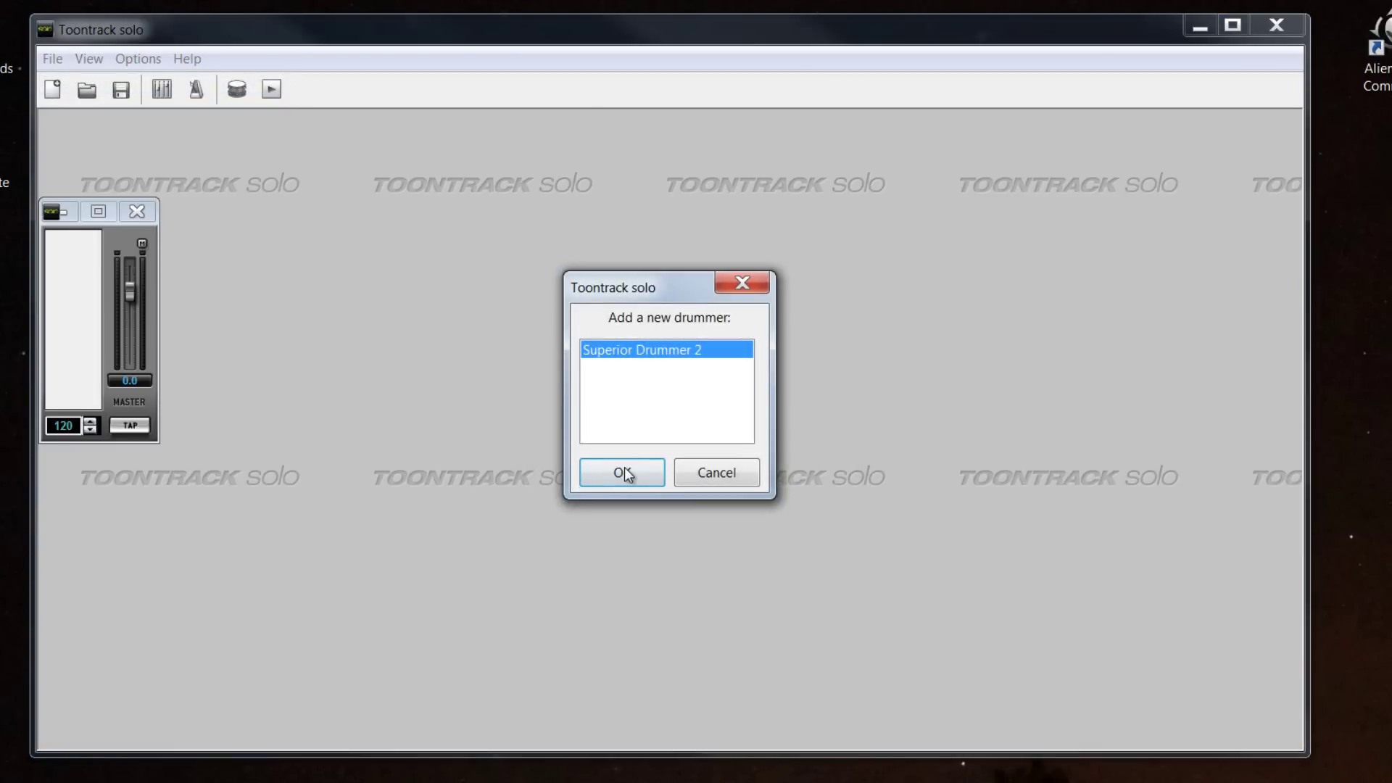
pyautogui.click(624, 470)
pyautogui.moveTo(805, 300); pyautogui.dragTo(608, 158)
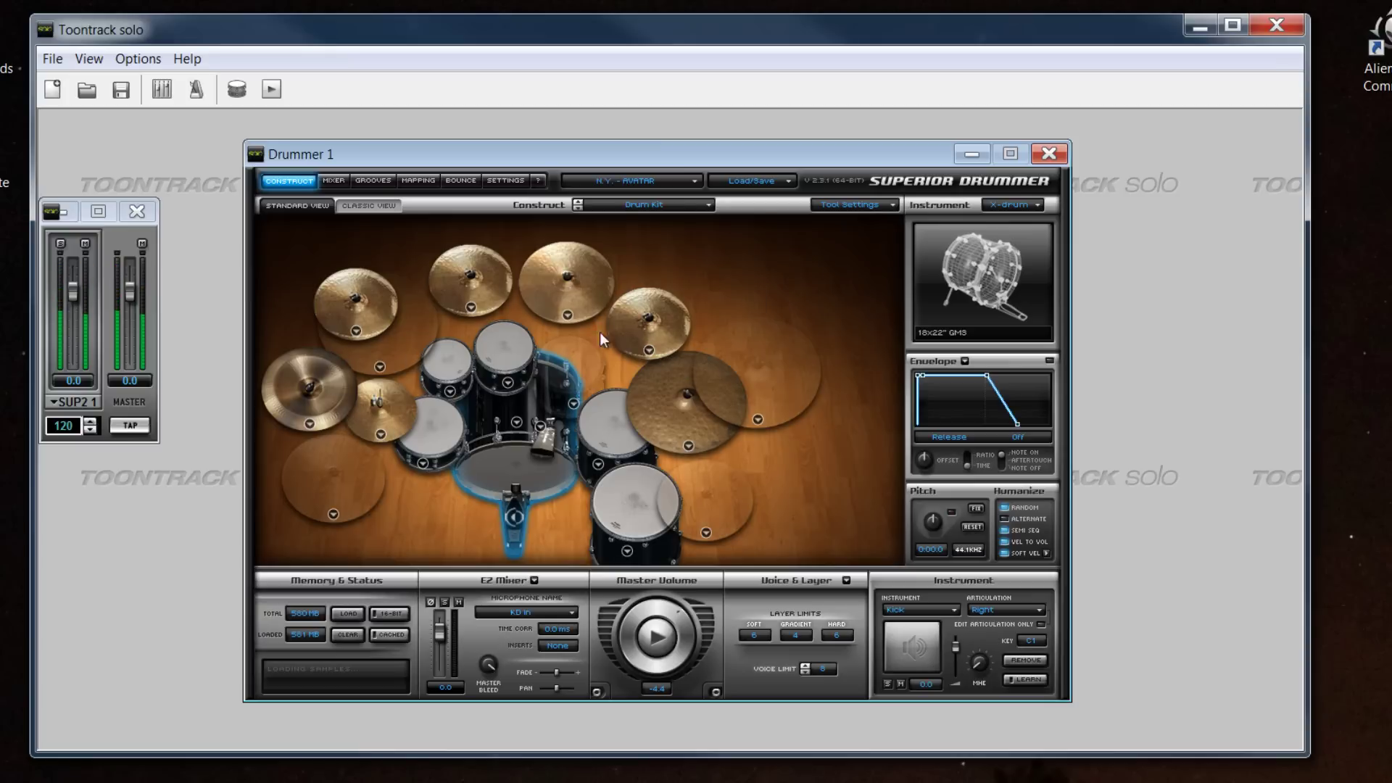
# Load THE METAL FOUNDRY kit, then switch back to the N.Y. - AVATAR kit.
pyautogui.click(677, 186)
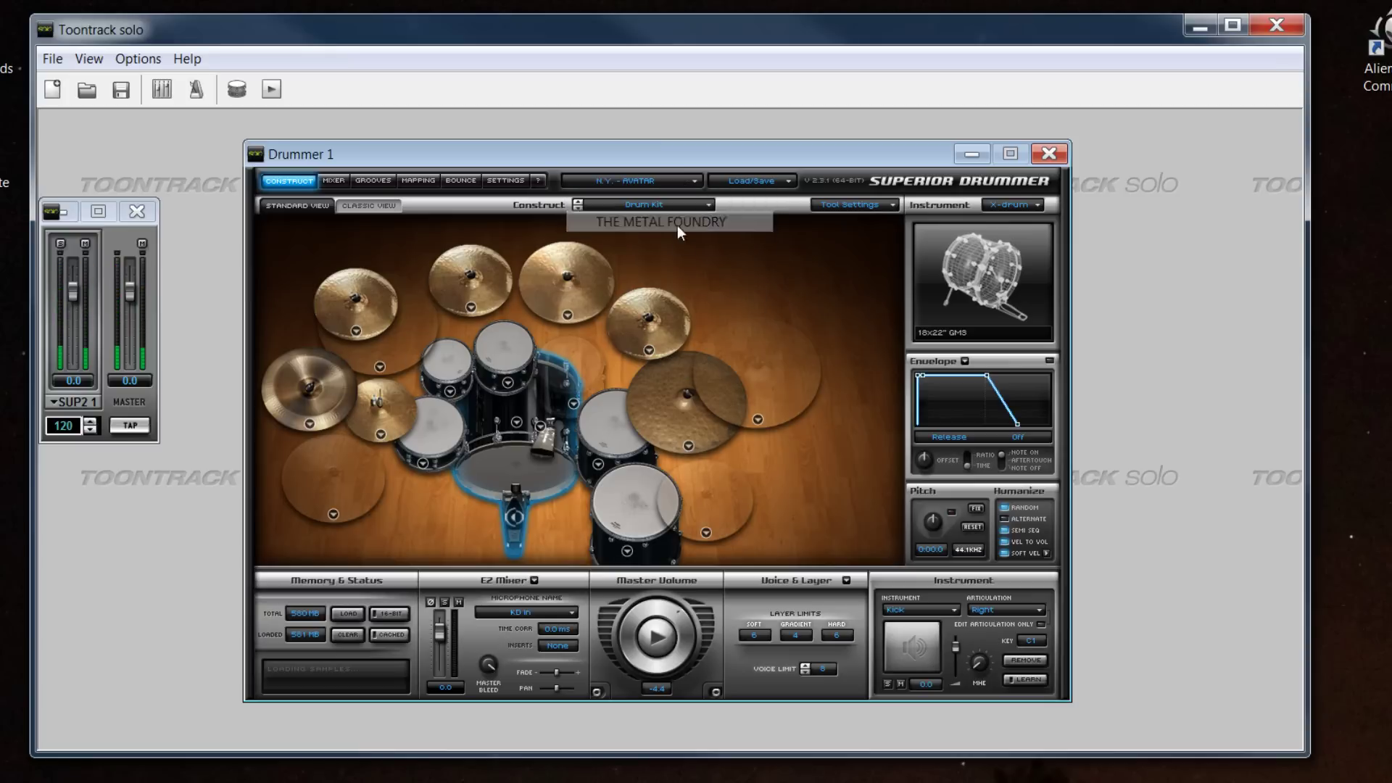
pyautogui.click(646, 217)
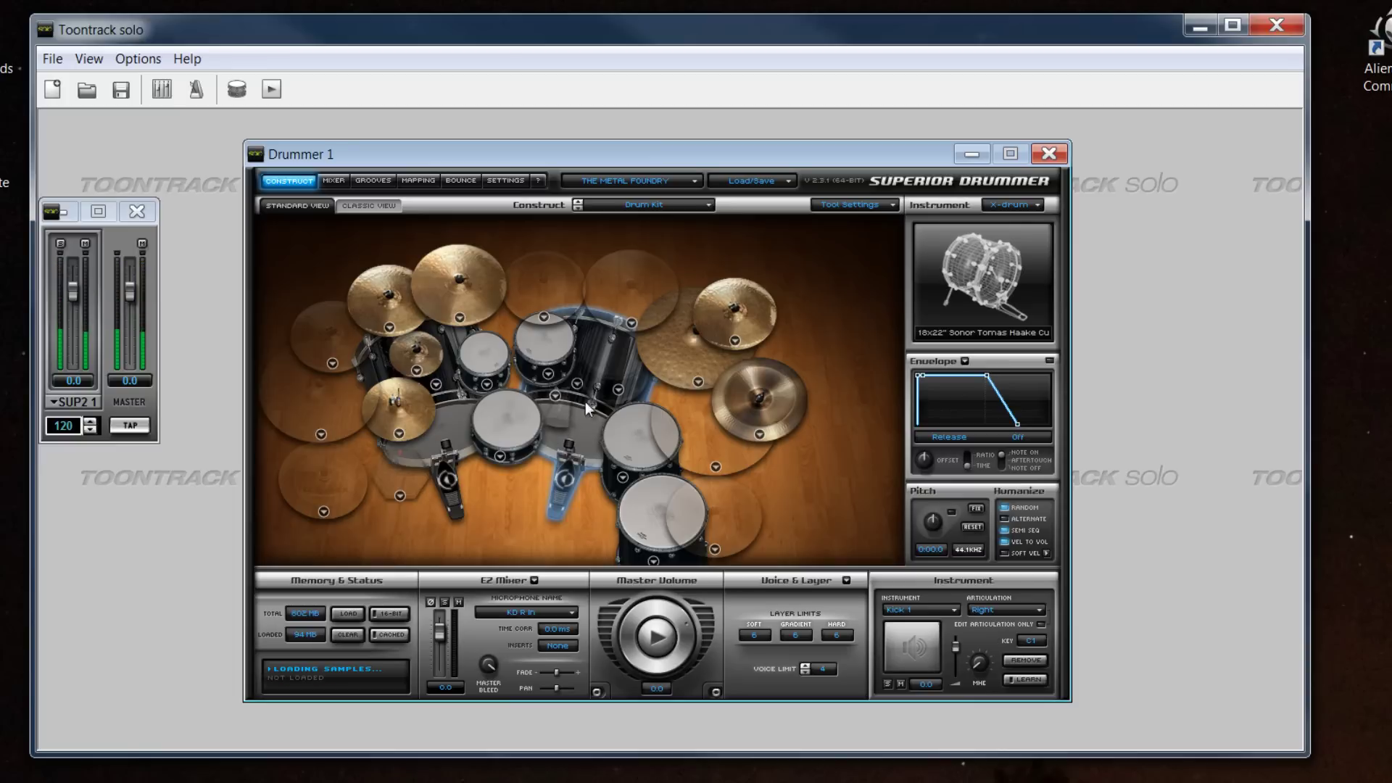
pyautogui.click(680, 186)
pyautogui.click(652, 200)
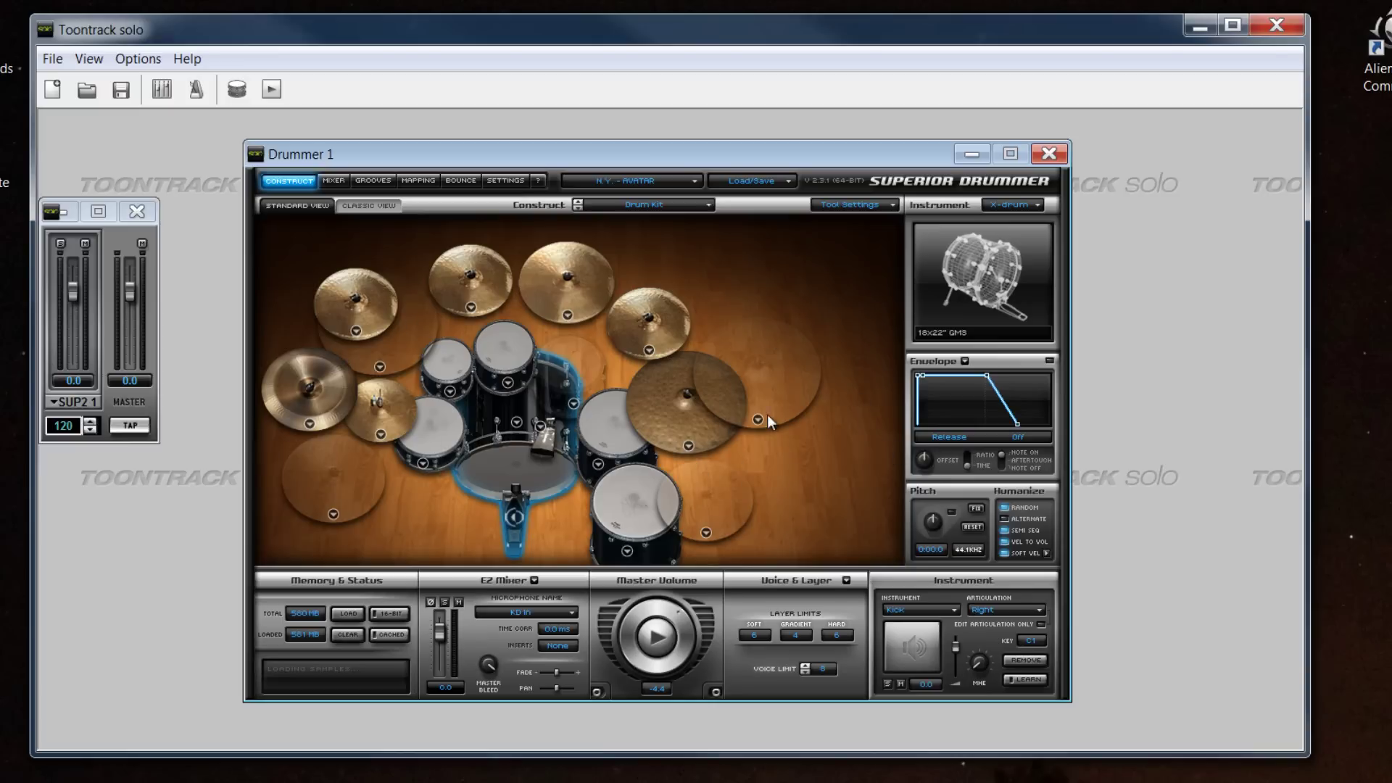
# Close the Drummer 1 window and quit Toontrack solo without saving.
pyautogui.click(1048, 155)
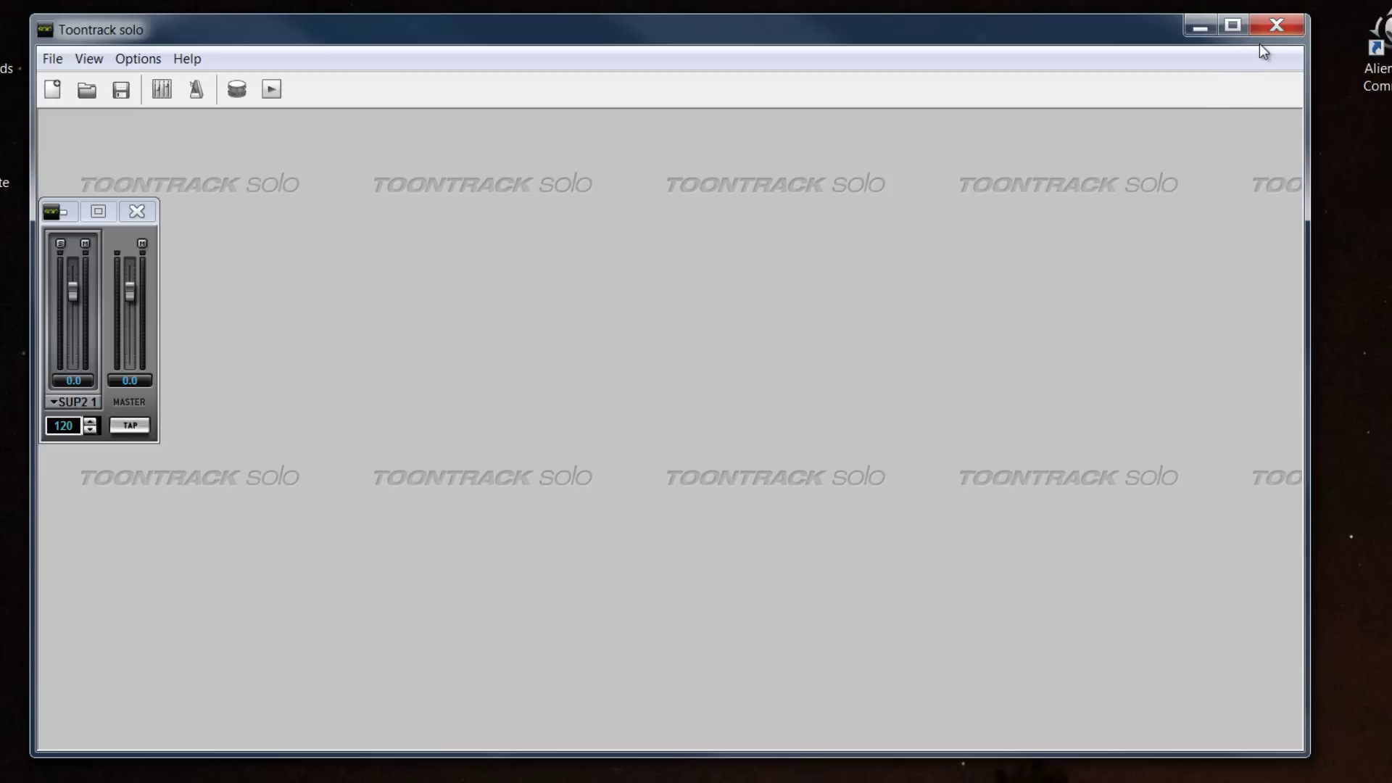
pyautogui.click(1275, 30)
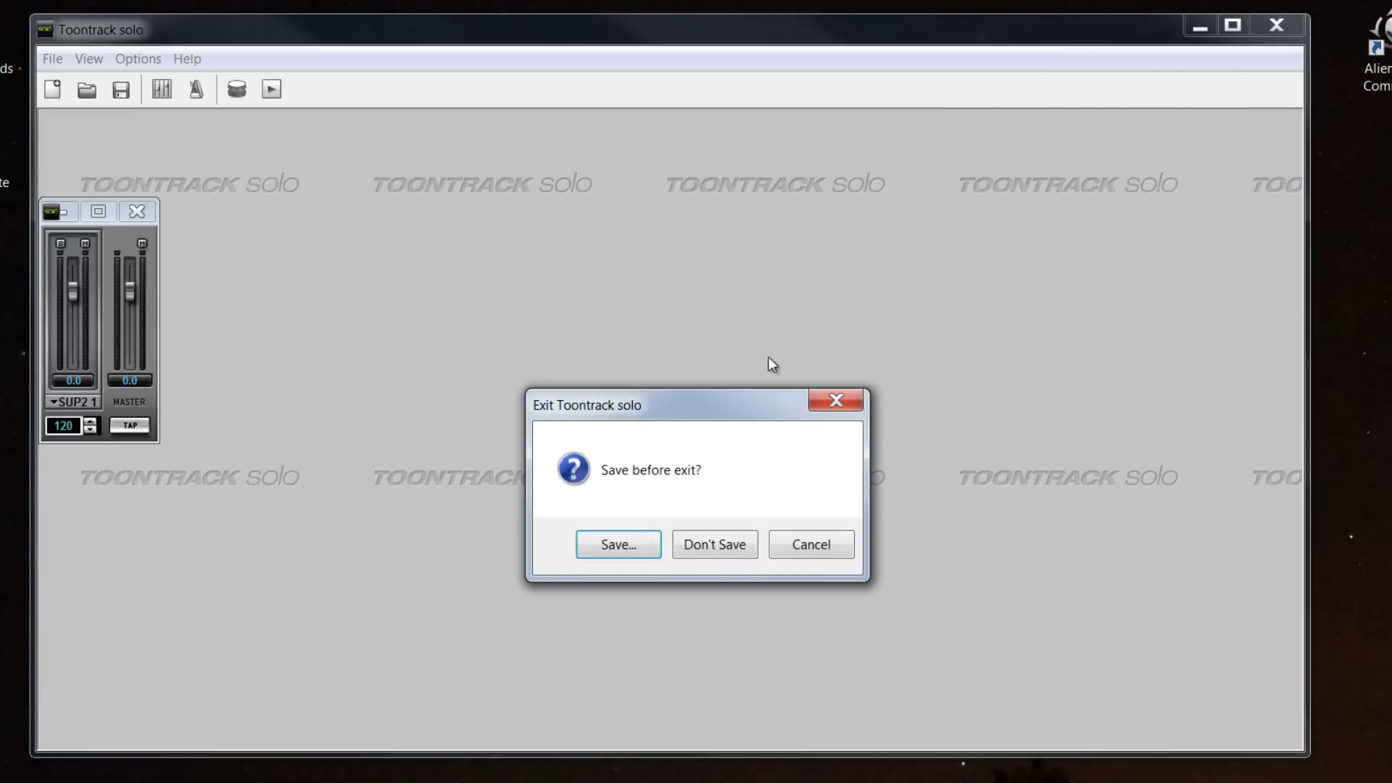
pyautogui.click(728, 556)
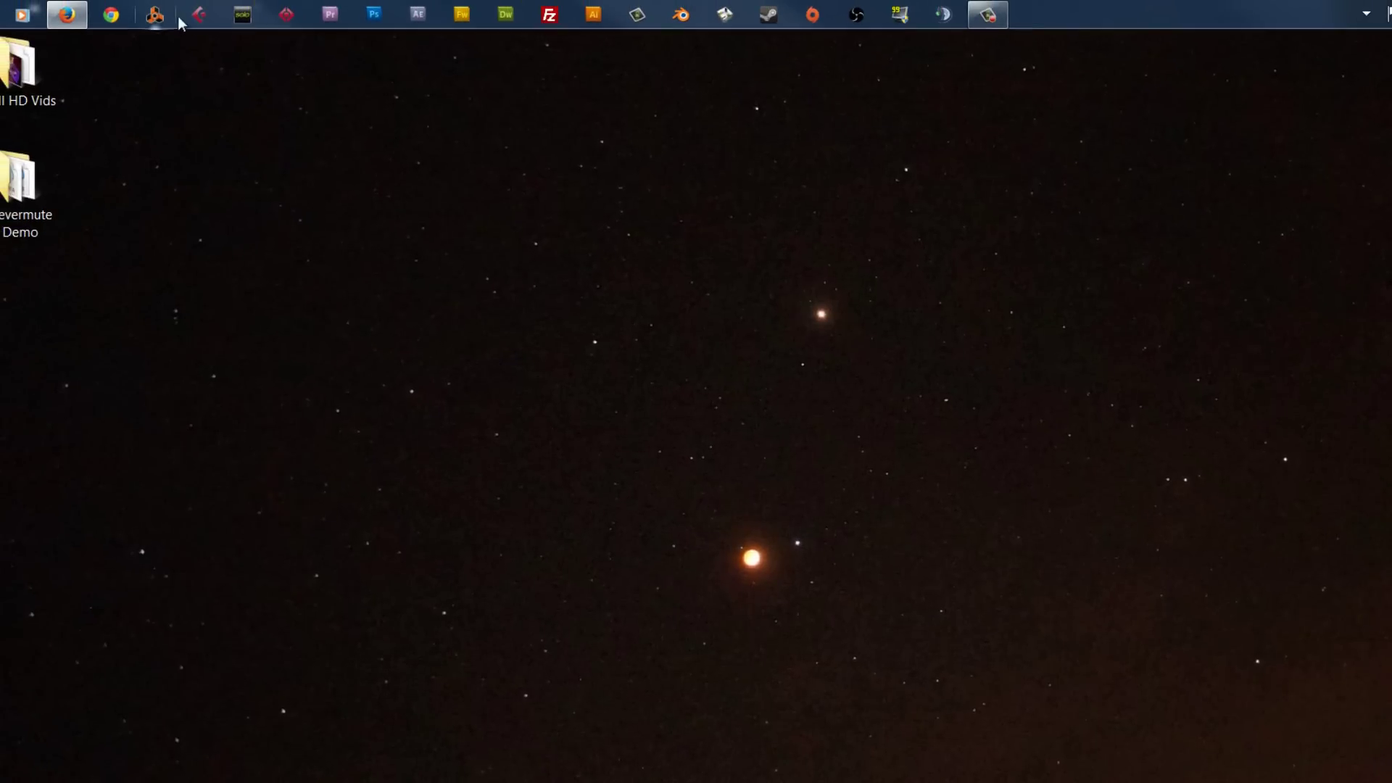
# Launch Cubase 7.5 to an empty Untitled1 project and open the Devices menu.
pyautogui.click(200, 16)
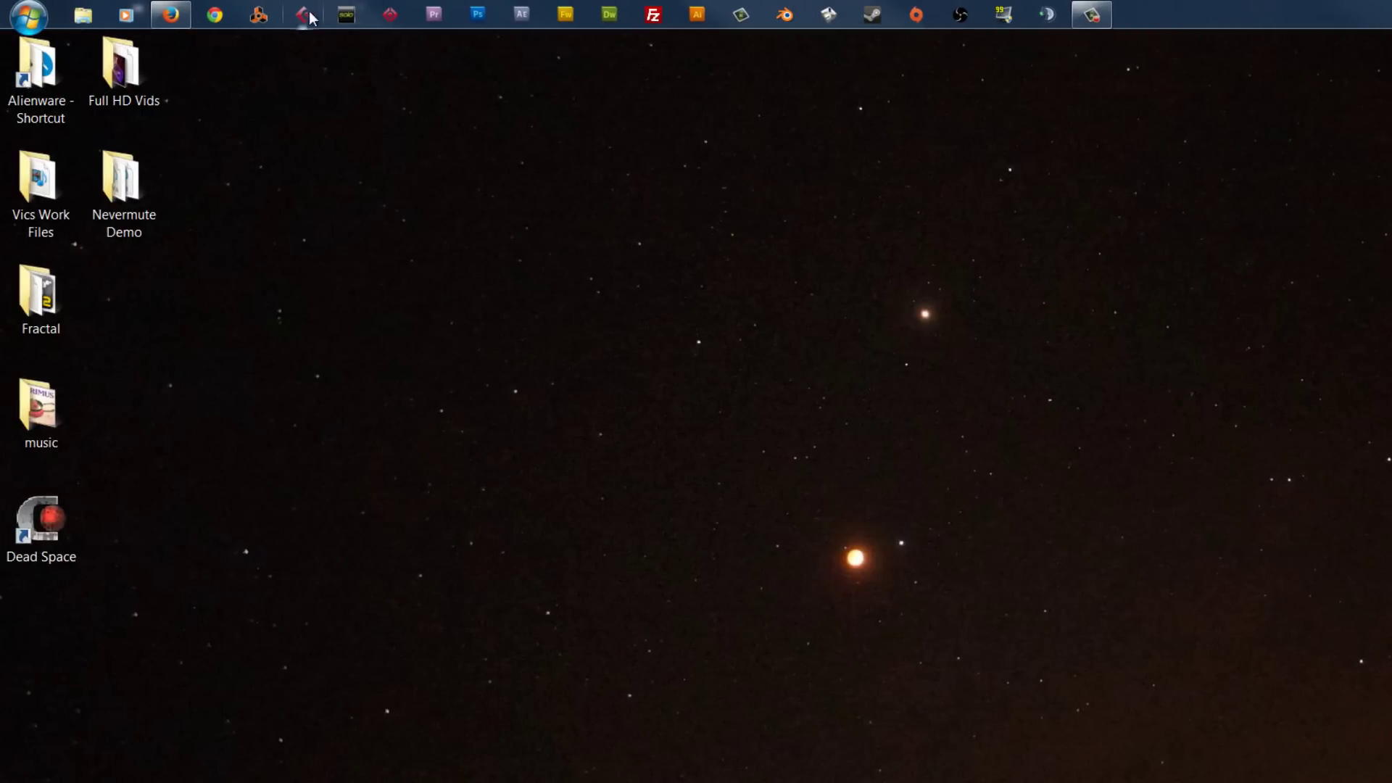
pyautogui.click(305, 16)
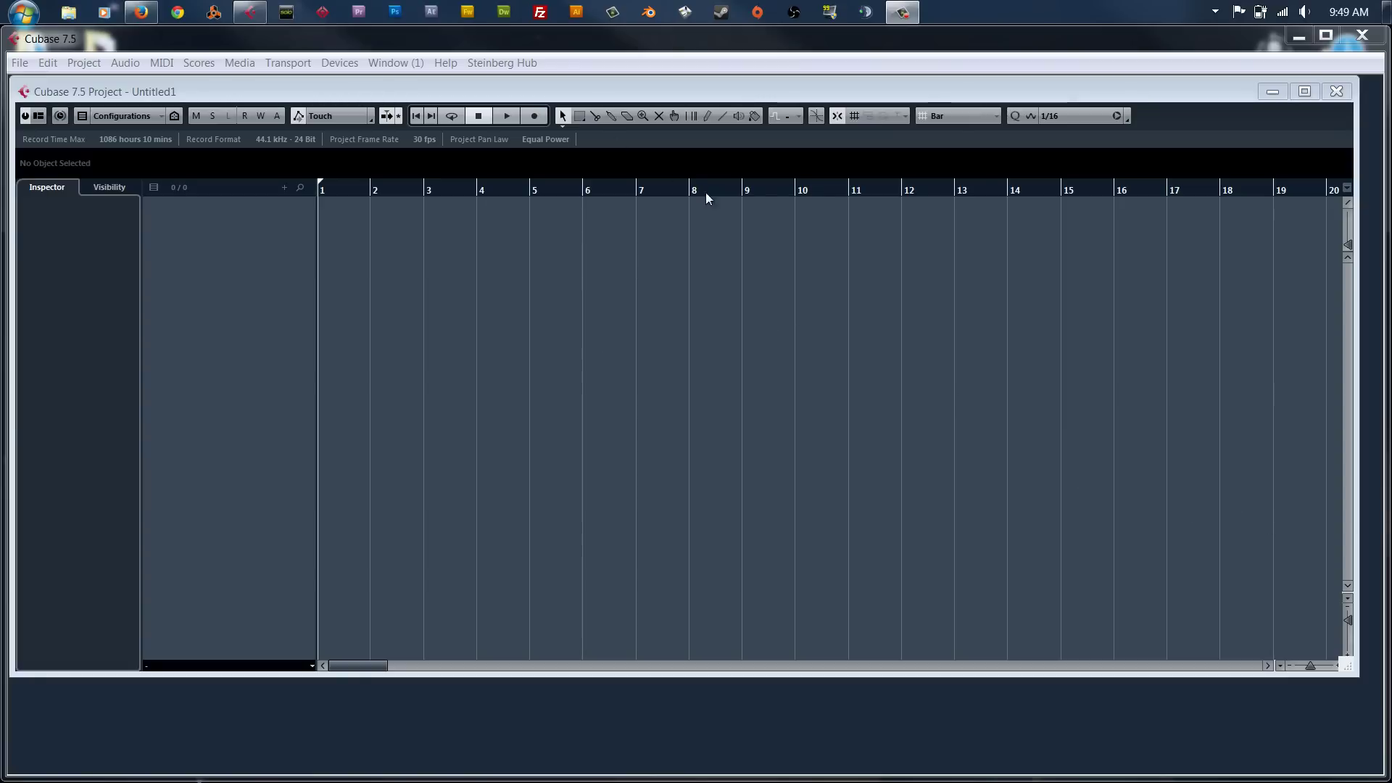
pyautogui.click(86, 45)
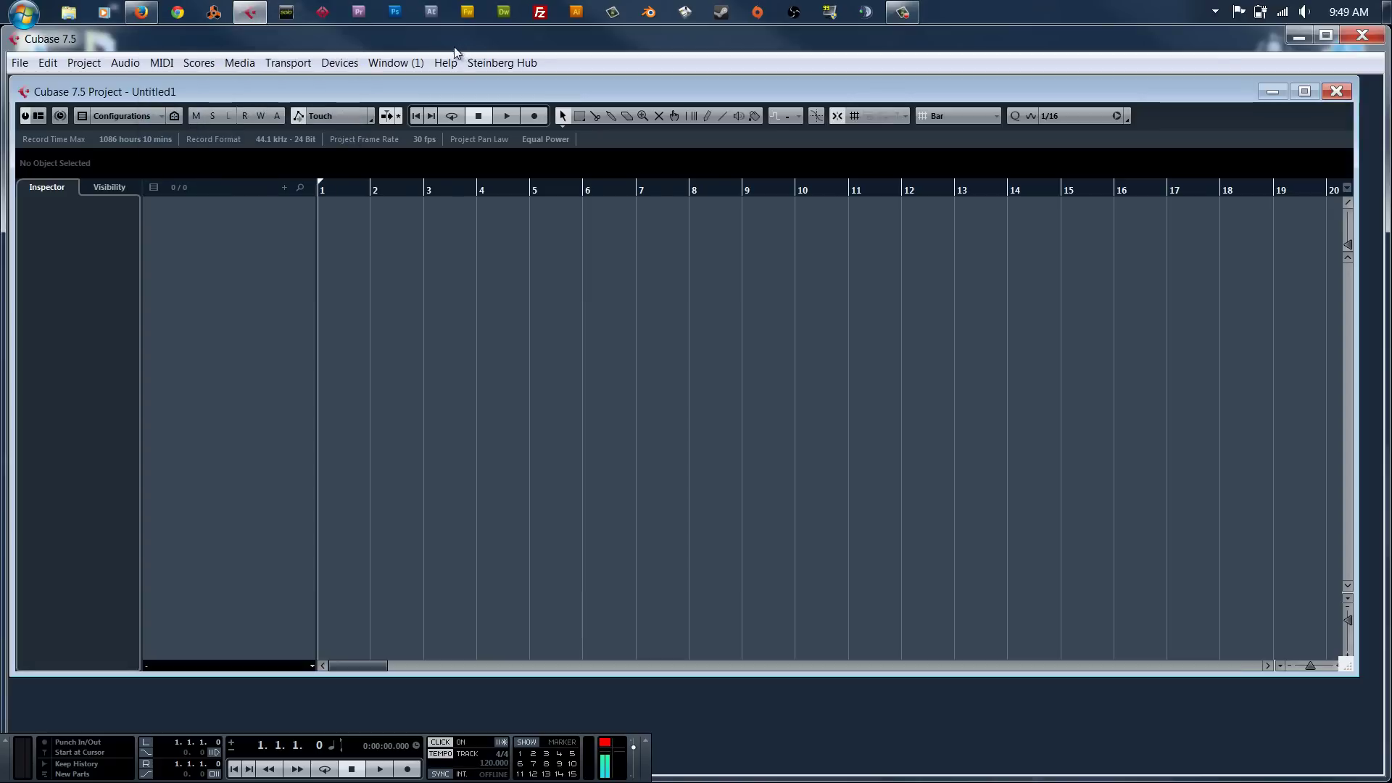
pyautogui.click(351, 63)
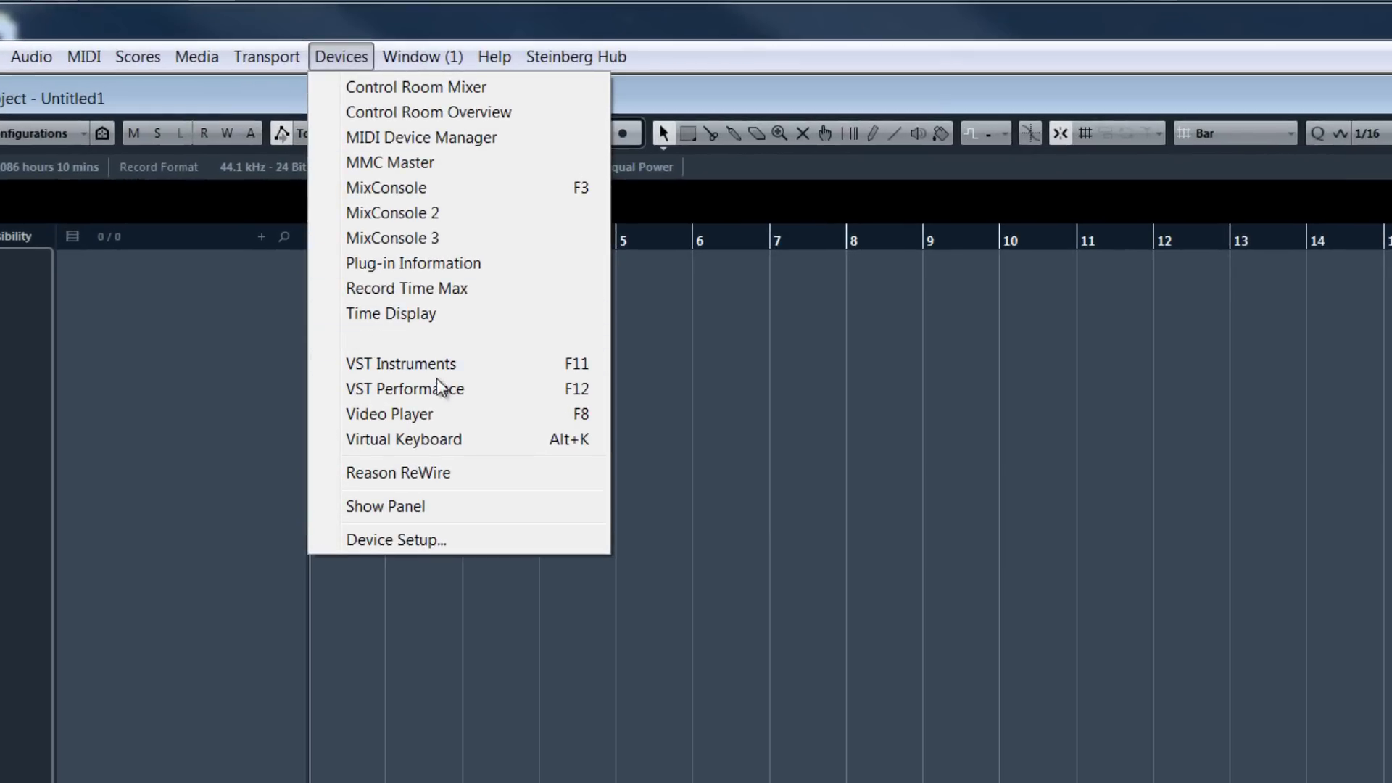
# Open Plug-in Information and scroll the VST plug-ins list, which has no Superior Drummer entry.
pyautogui.click(434, 268)
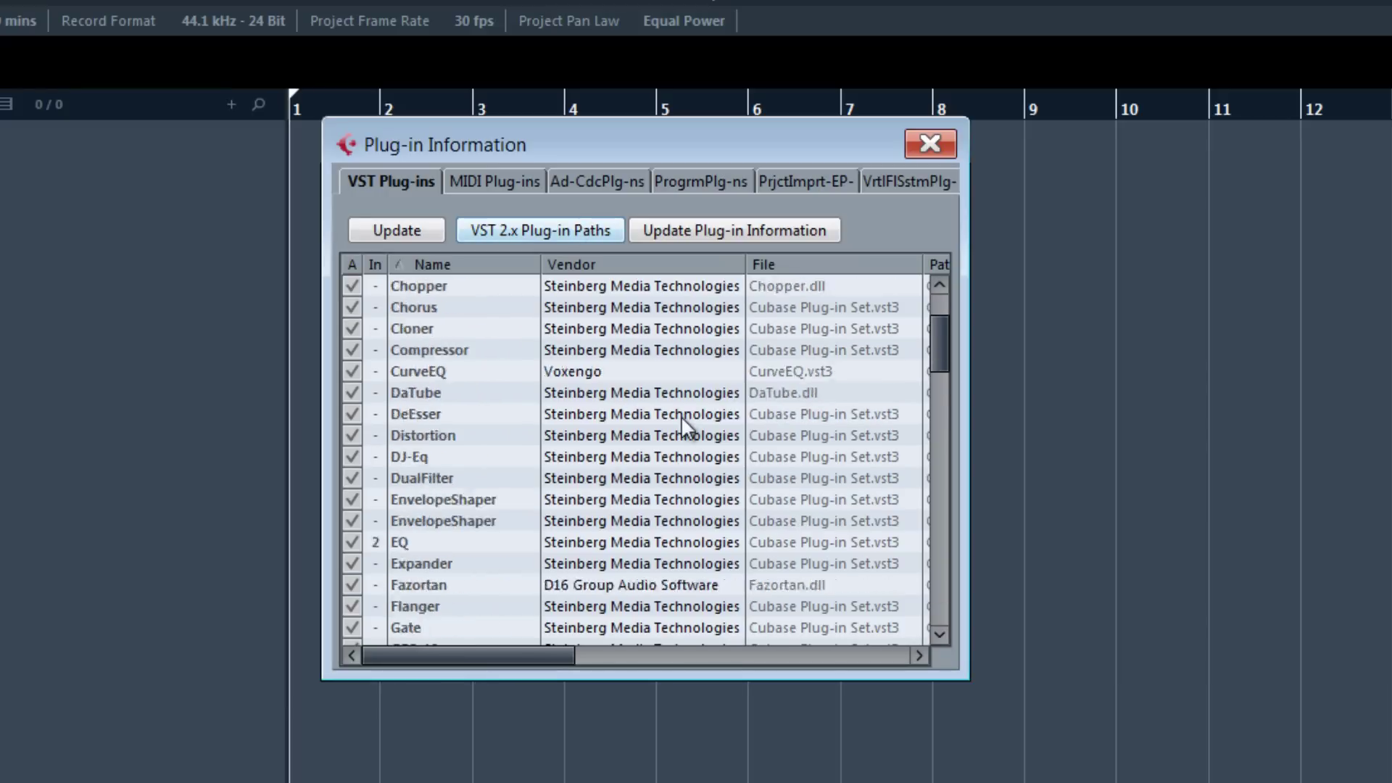
pyautogui.scroll(-20, 680, 415)
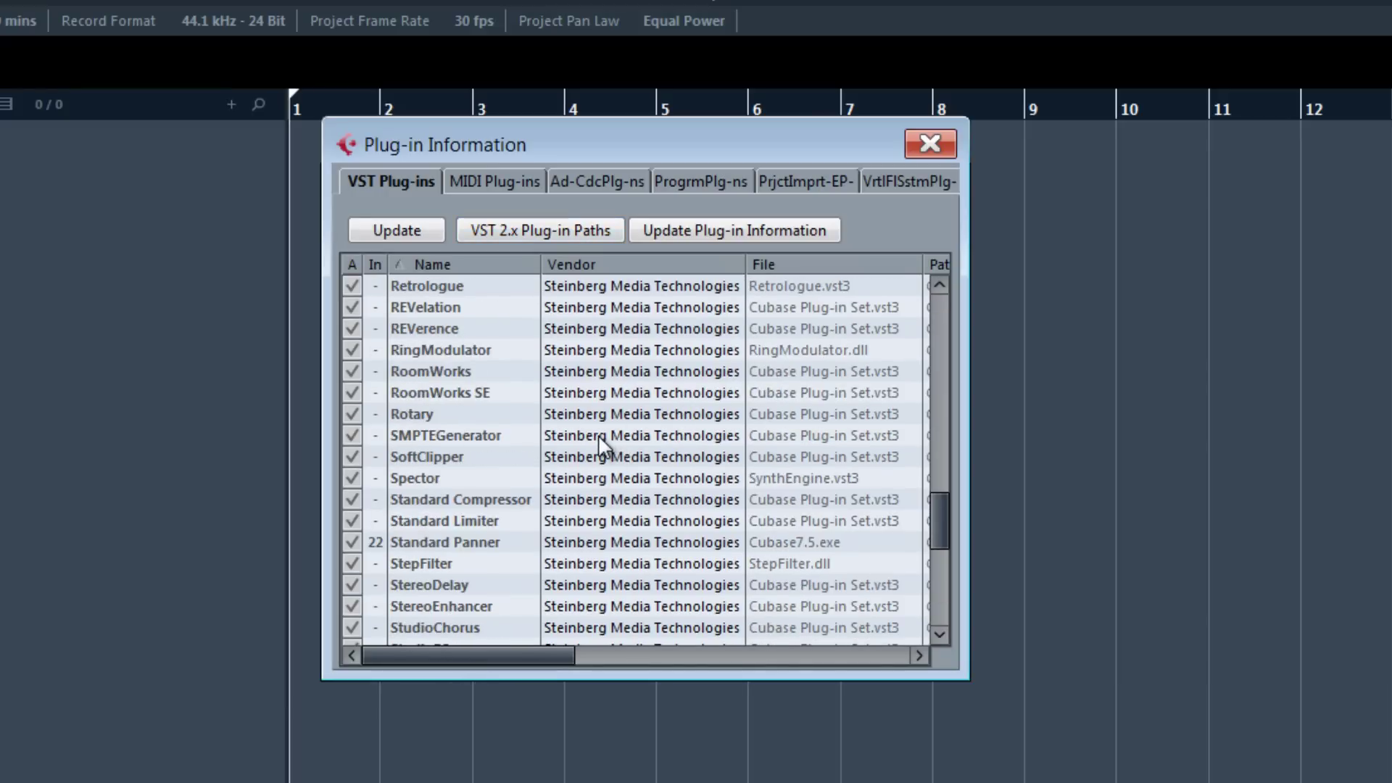
pyautogui.scroll(4, 505, 502)
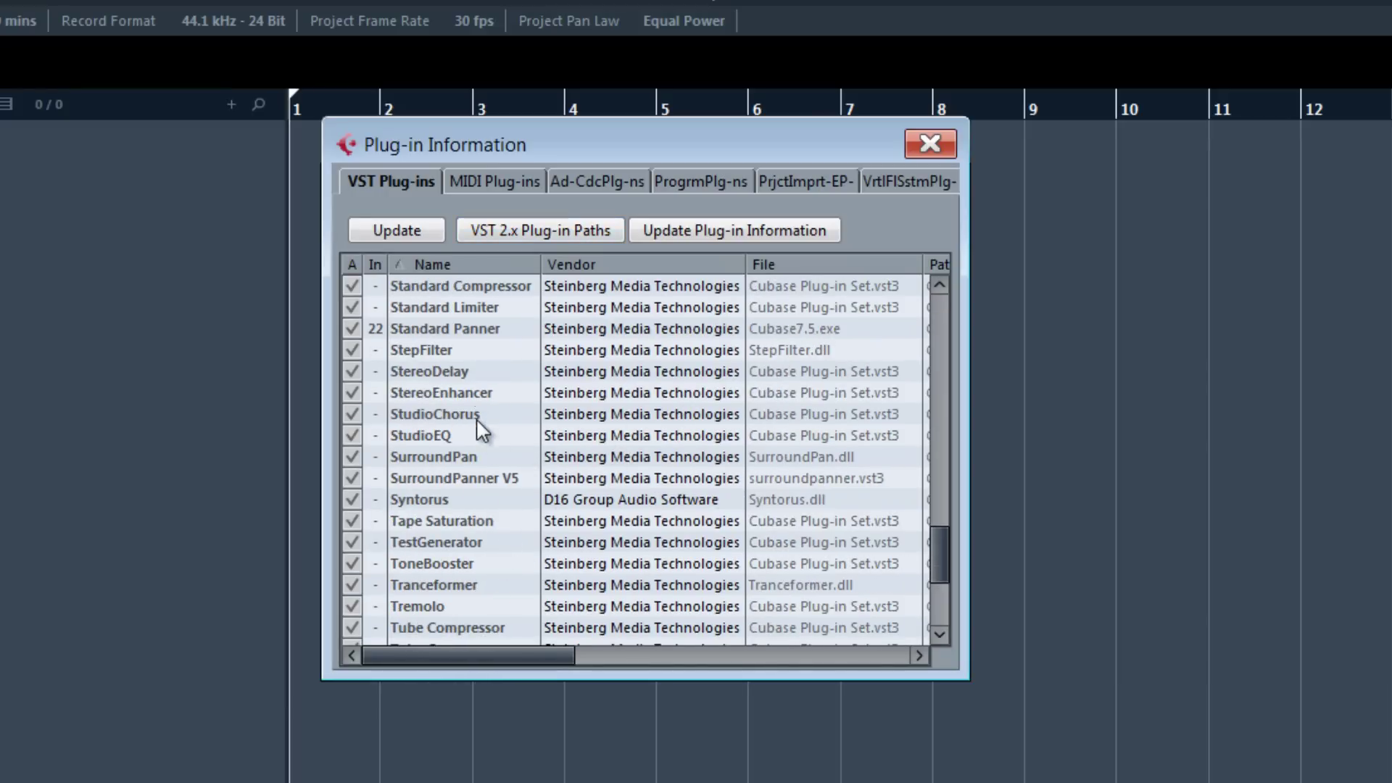
pyautogui.scroll(-1, 485, 434)
pyautogui.scroll(20, 473, 544)
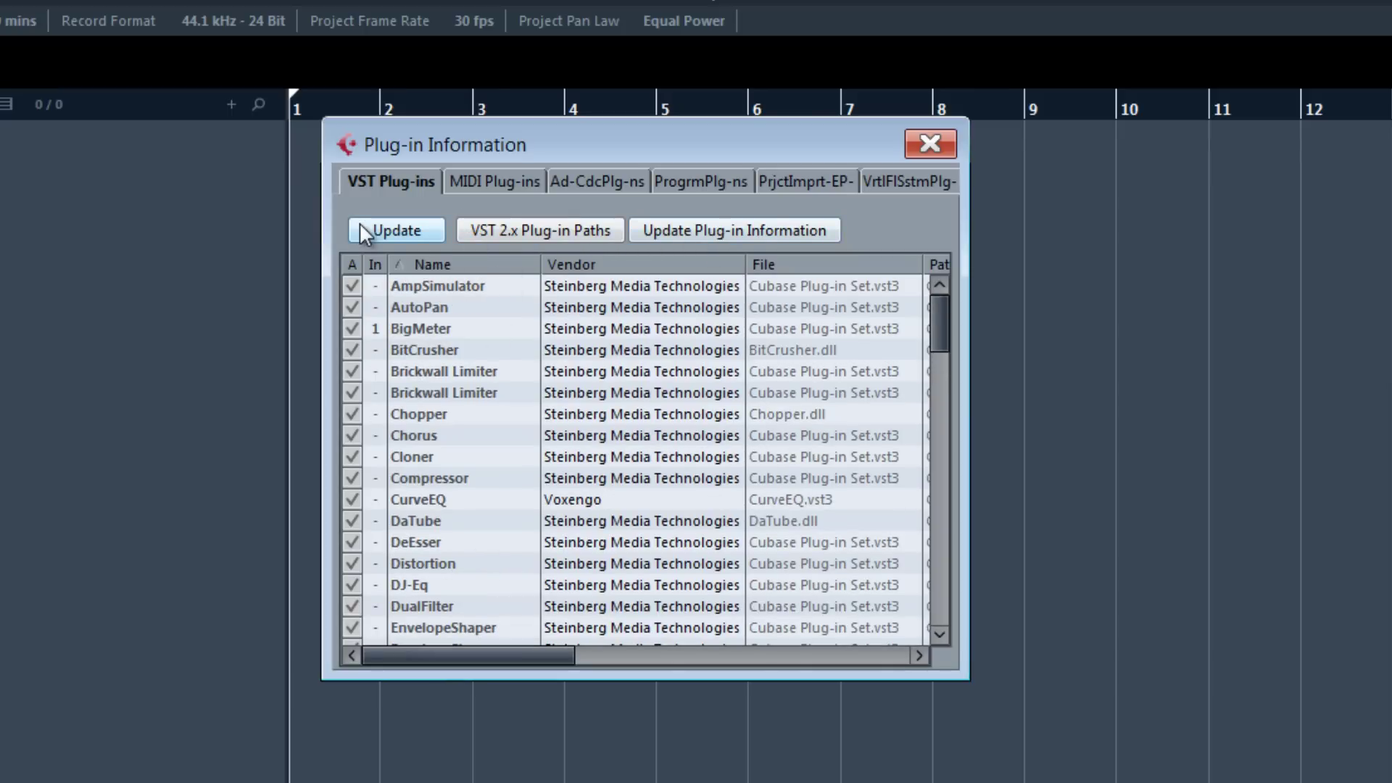
pyautogui.moveTo(935, 319); pyautogui.dragTo(879, 584)
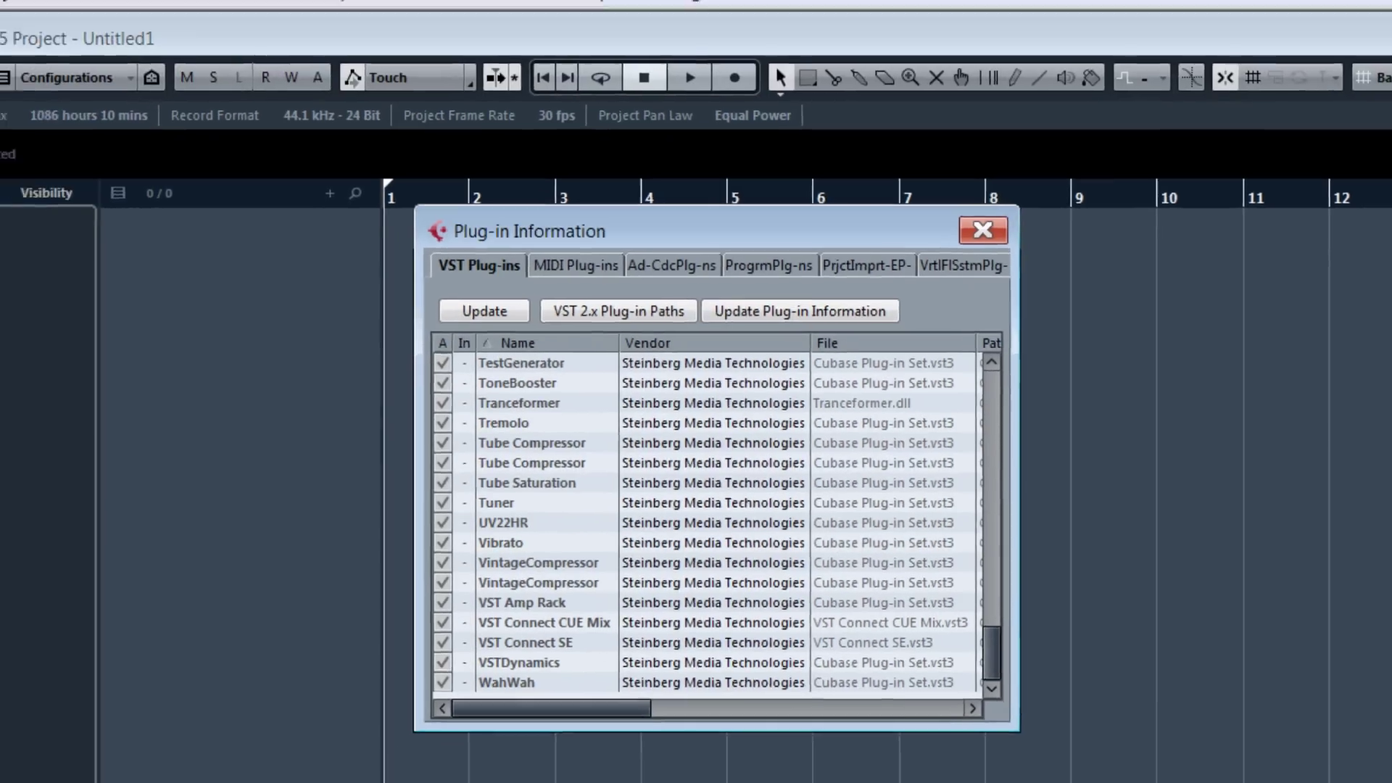
# Open the Start launcher, clear the typed search text, and dismiss it.
pyautogui.click(35, 20)
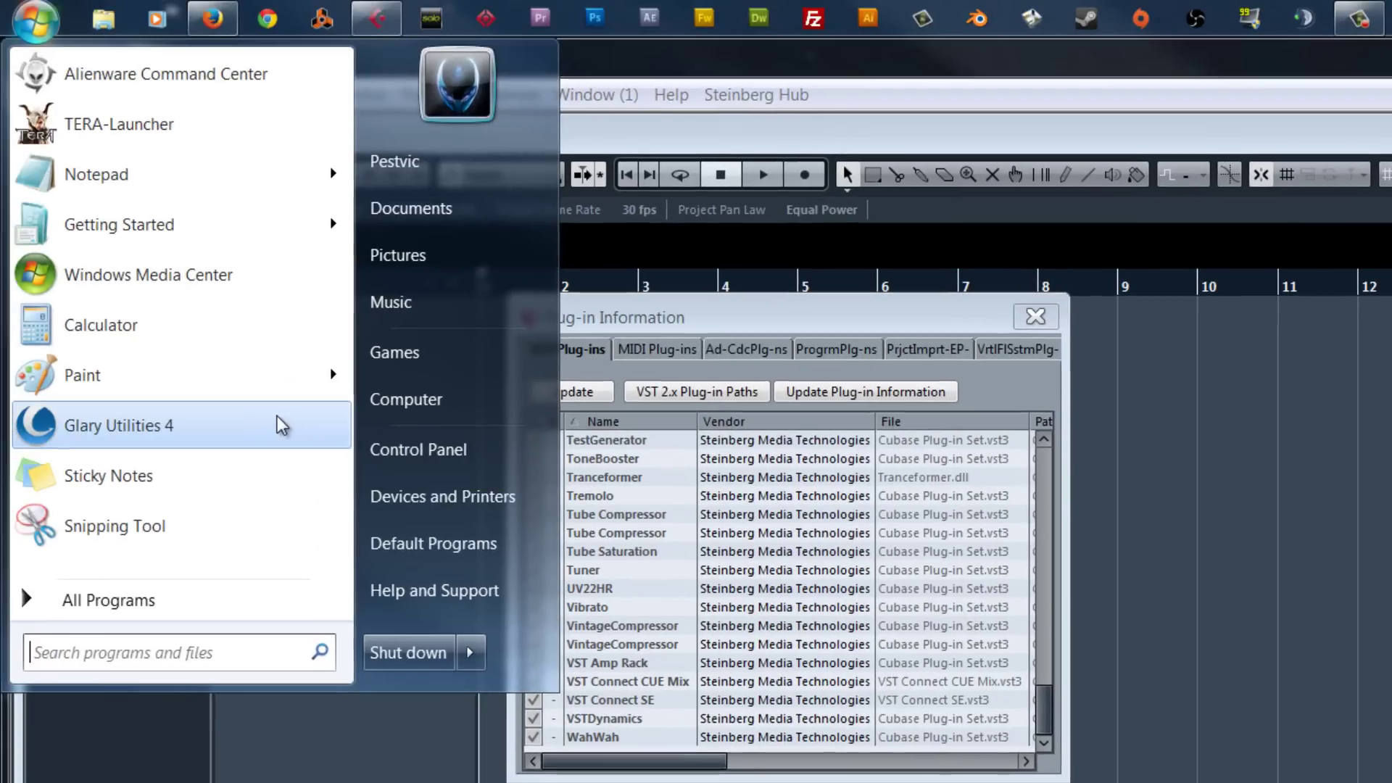
pyautogui.write('s')
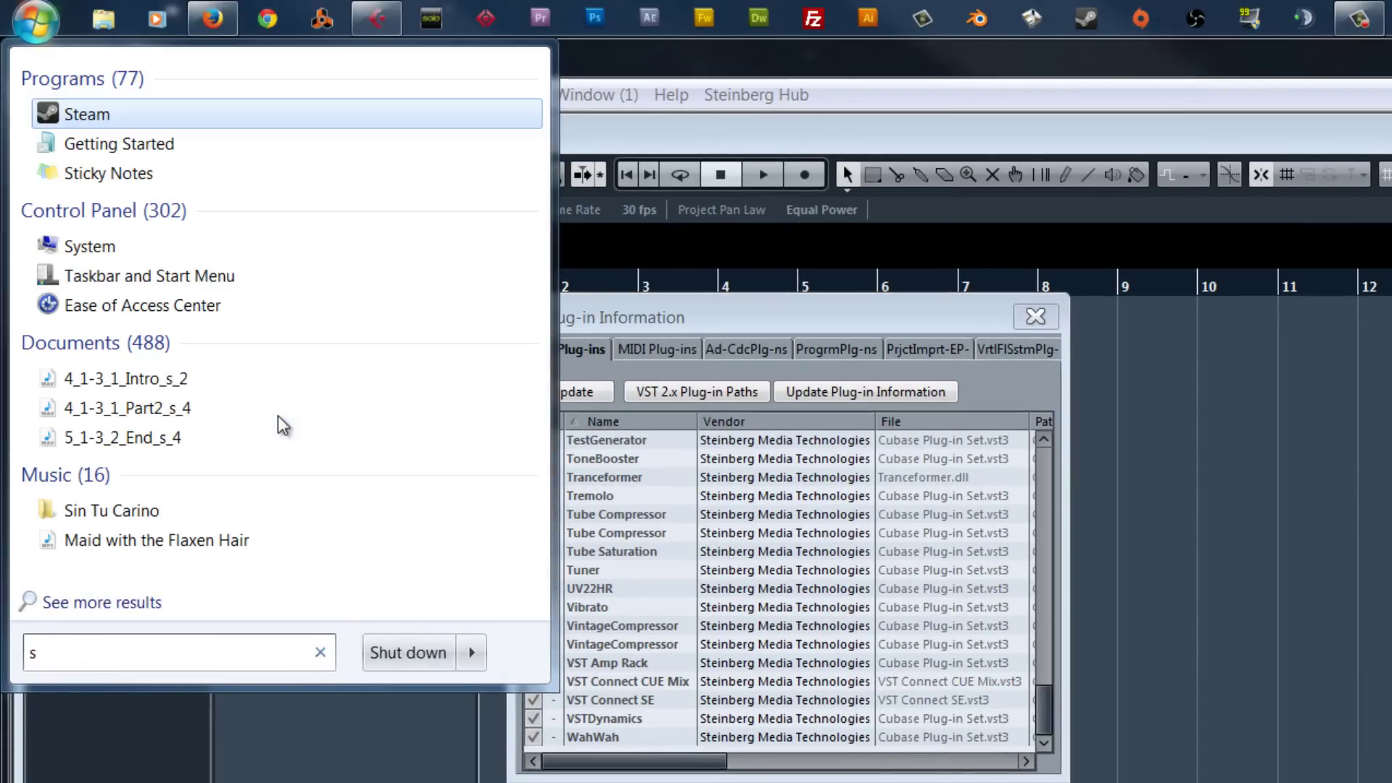
pyautogui.press('BackSpace')
pyautogui.click(1134, 456)
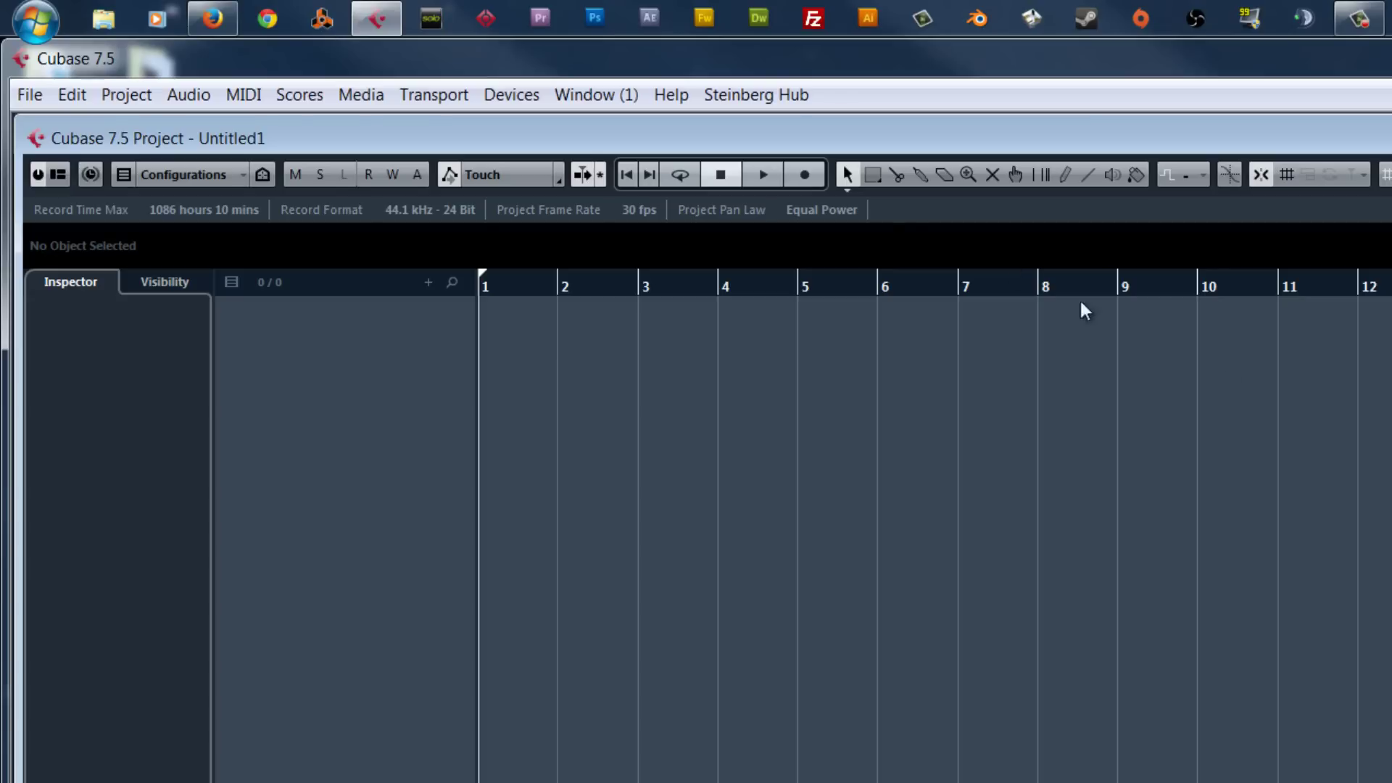
# Show the desktop, open Explorer on the BD-ROM disc and select Superior Drummer Installer.
pyautogui.press('super+d')
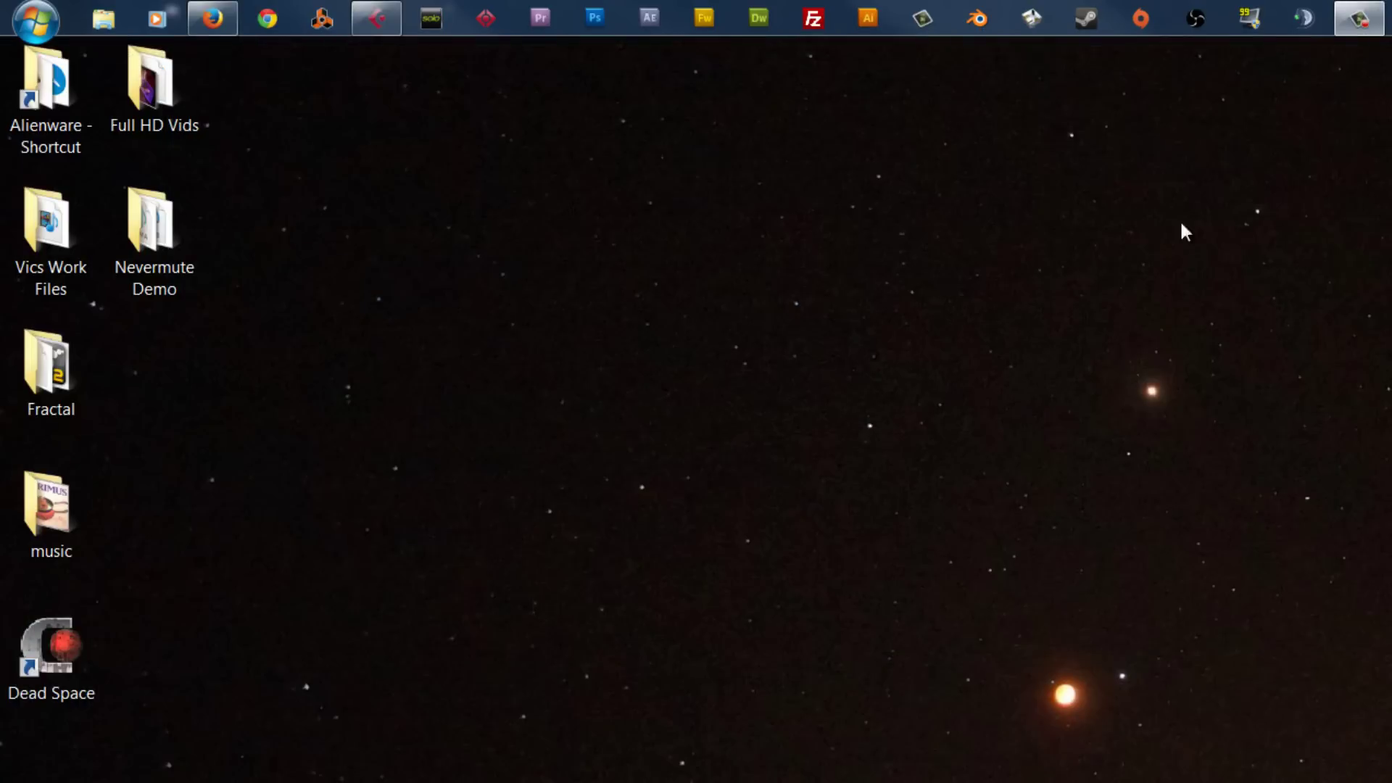
pyautogui.press('super+e')
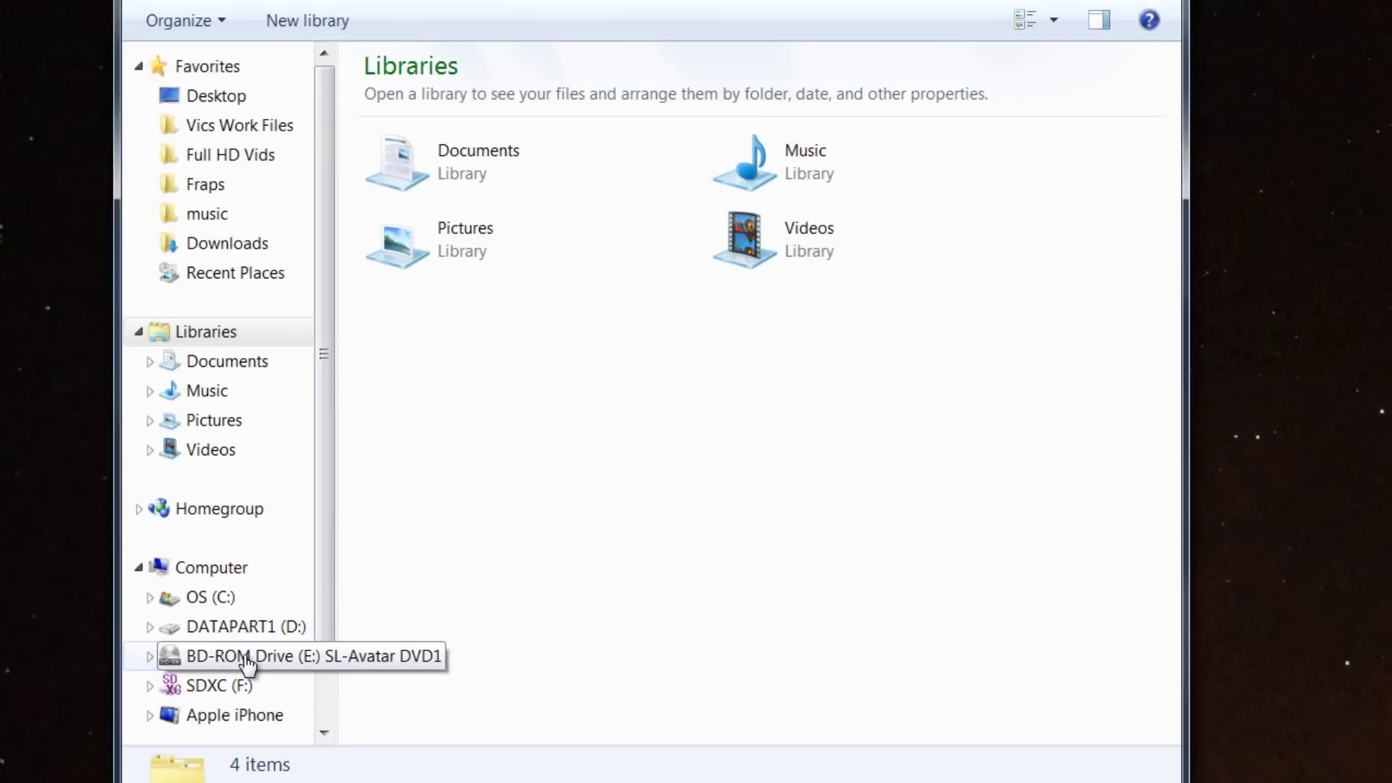
pyautogui.click(247, 656)
pyautogui.click(484, 267)
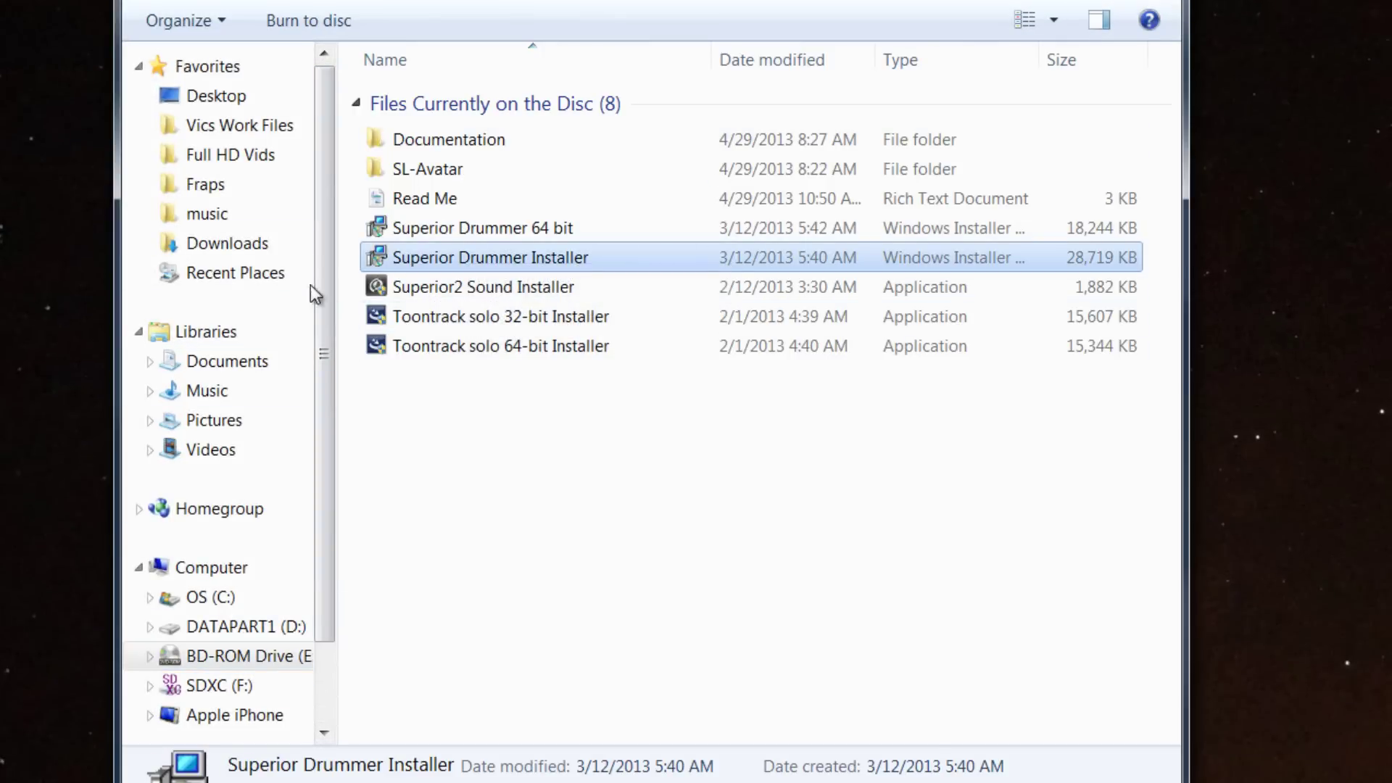
# Run the Superior Drummer Installer, cancel the wizard, and close it.
pyautogui.doubleClick(493, 258)
pyautogui.click(806, 680)
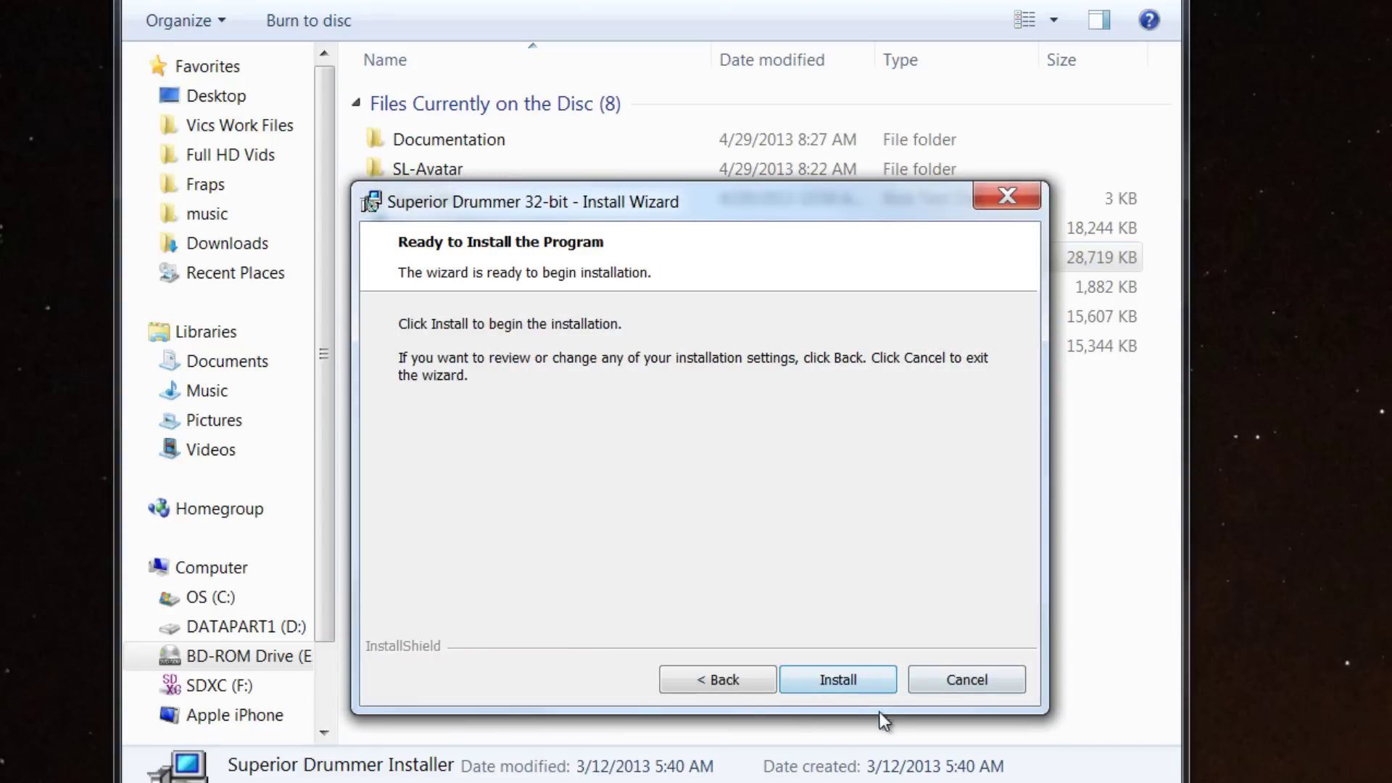
pyautogui.click(976, 683)
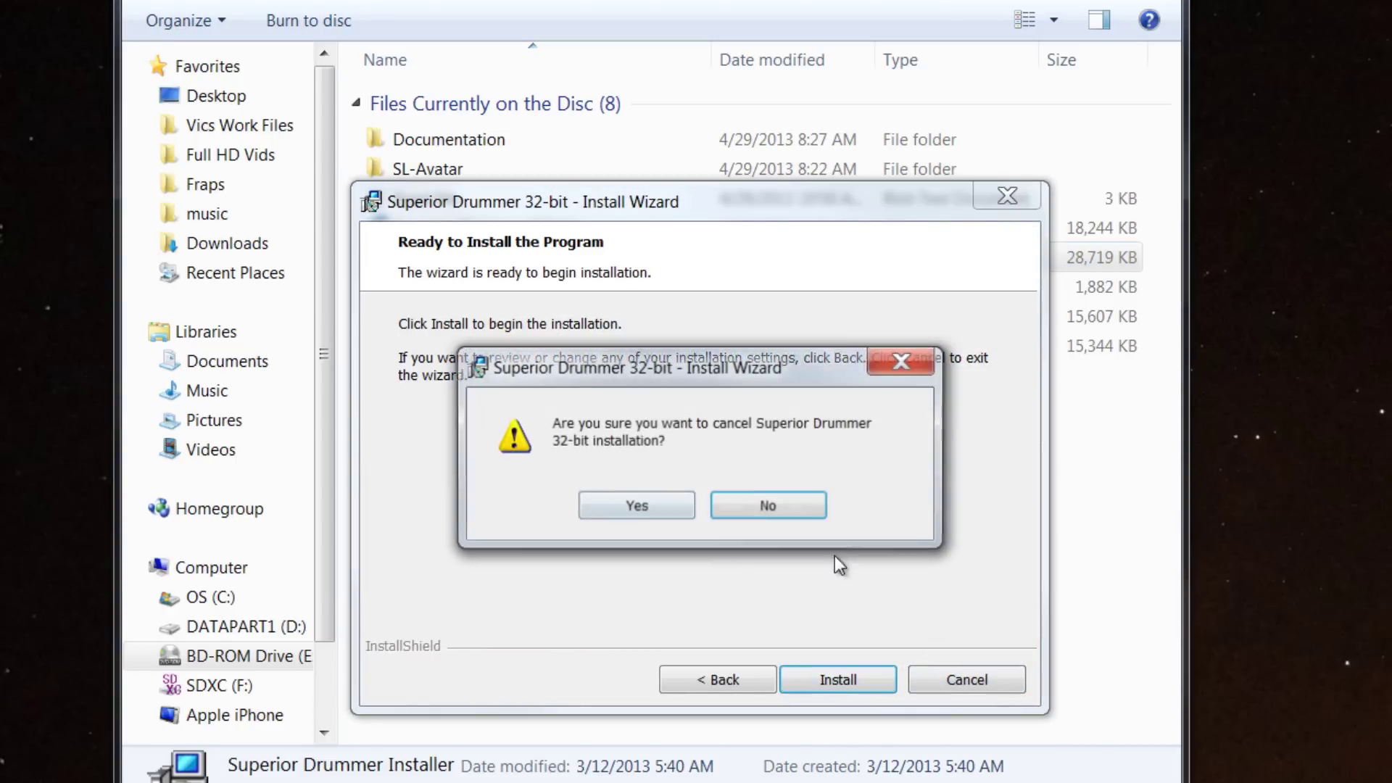
pyautogui.click(651, 516)
pyautogui.click(886, 680)
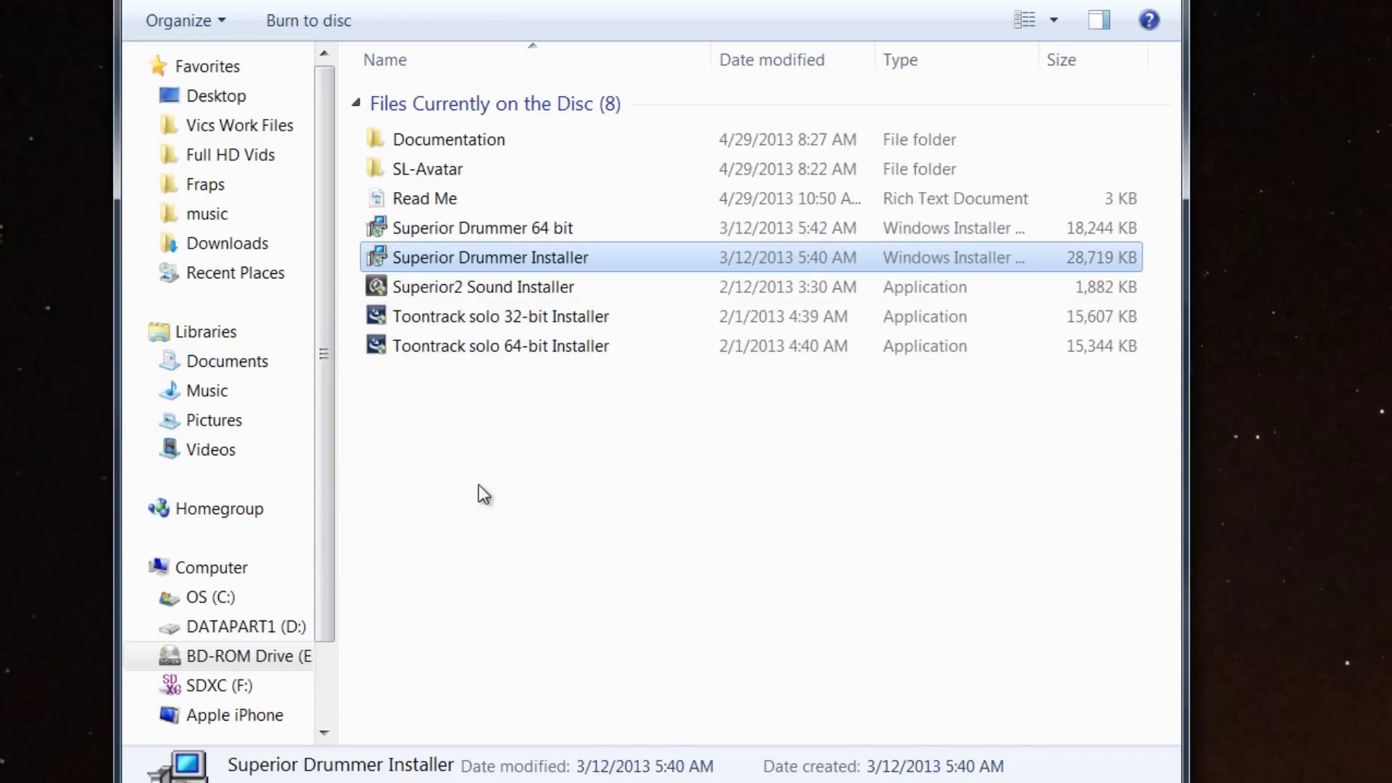
pyautogui.click(530, 553)
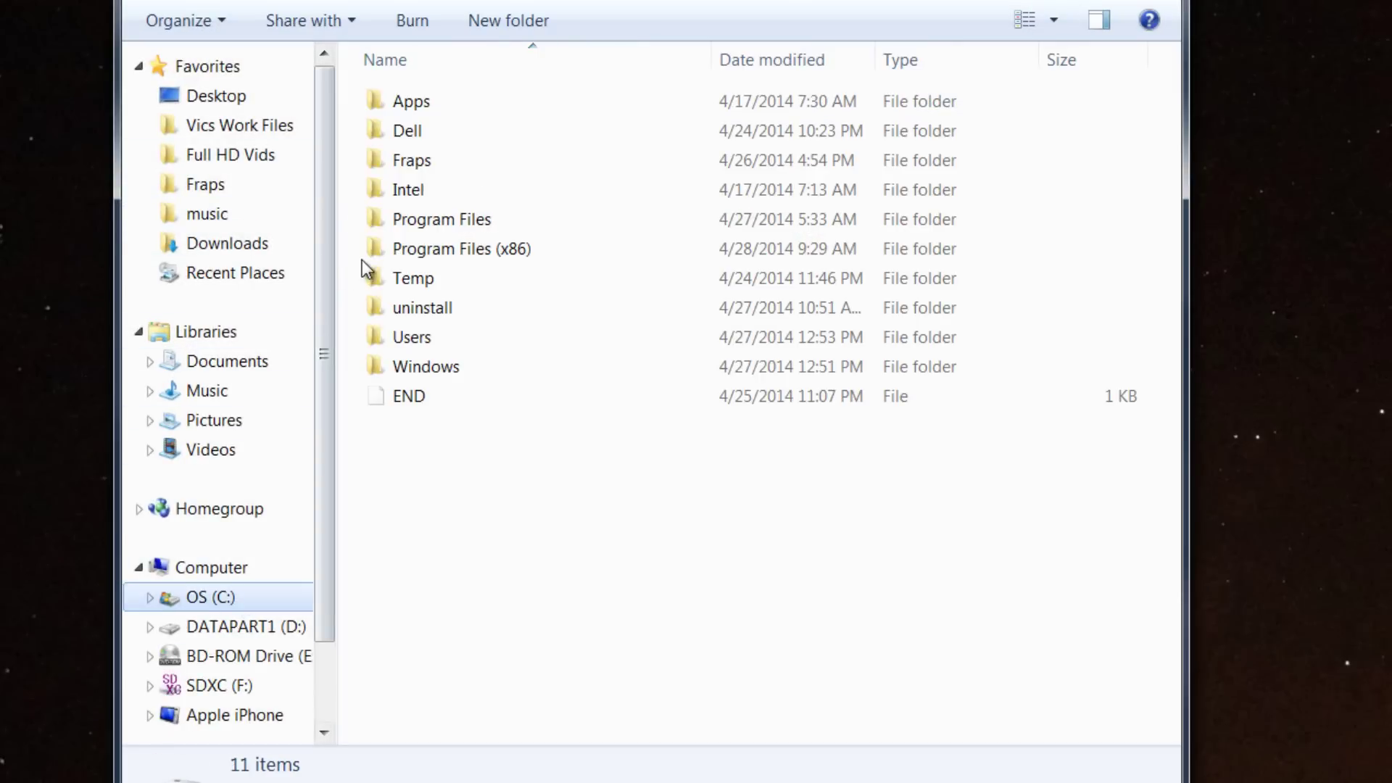
# Open Program Files\VstPlugins, then go back up to the C: drive.
pyautogui.doubleClick(377, 224)
pyautogui.scroll(-7, 508, 507)
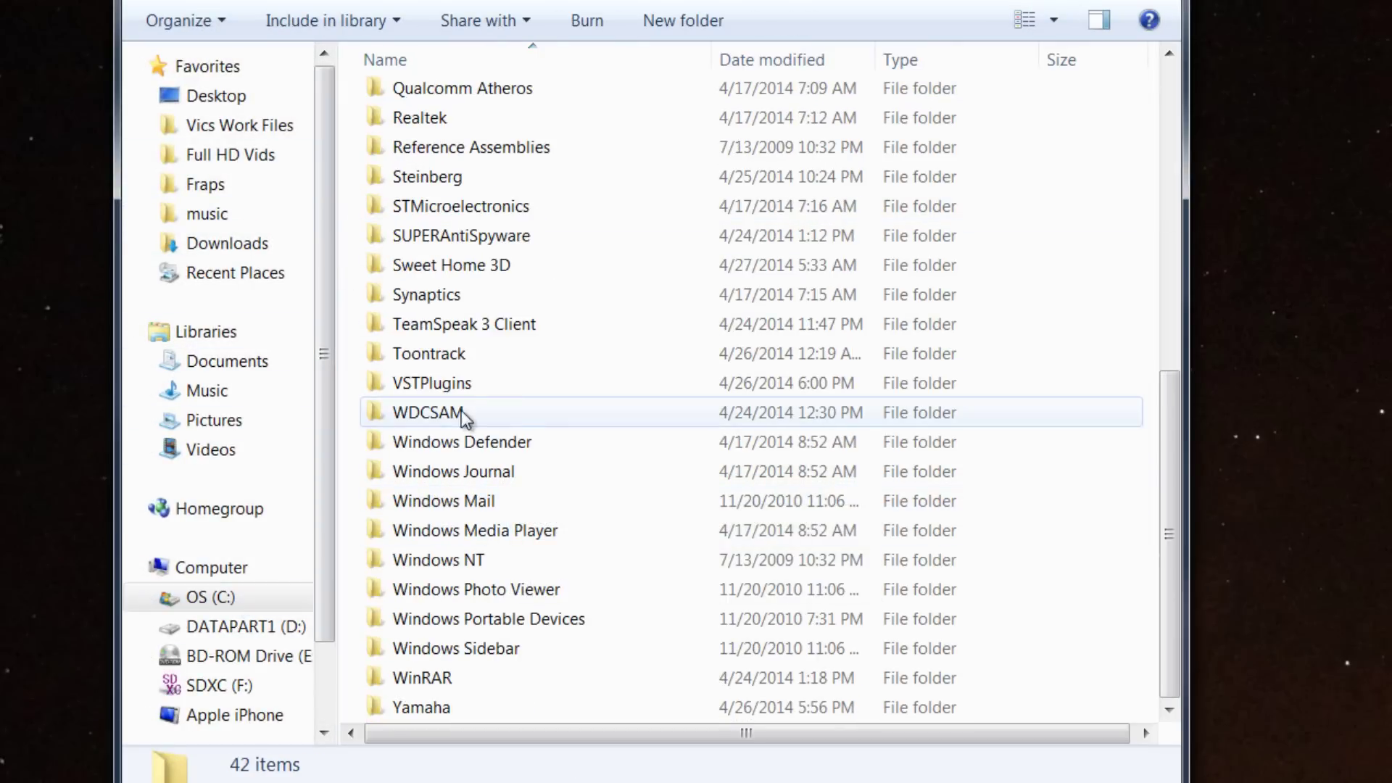
pyautogui.doubleClick(447, 390)
pyautogui.click(147, 1)
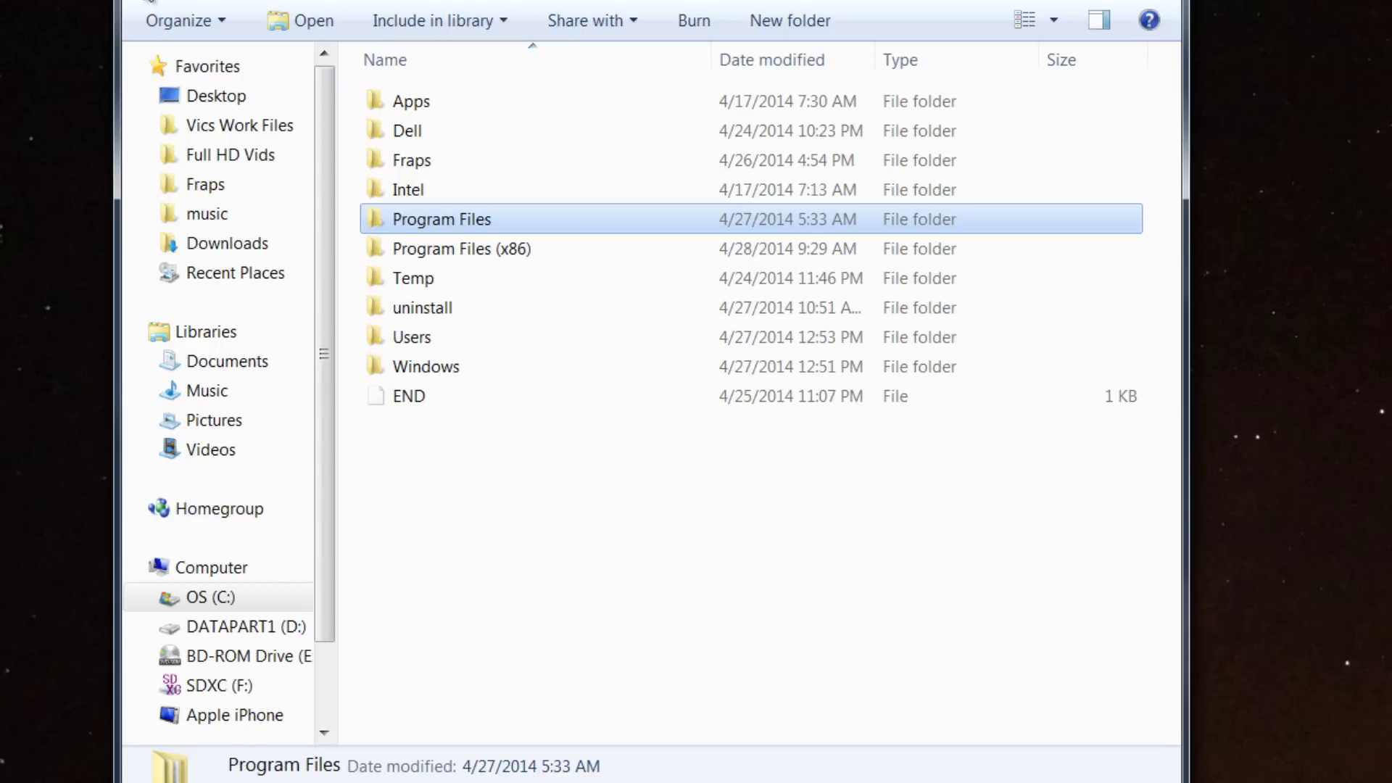
# Open Program Files (x86)\VstPlugins\Toontrack to find Superior Drummer.dll.
pyautogui.doubleClick(421, 246)
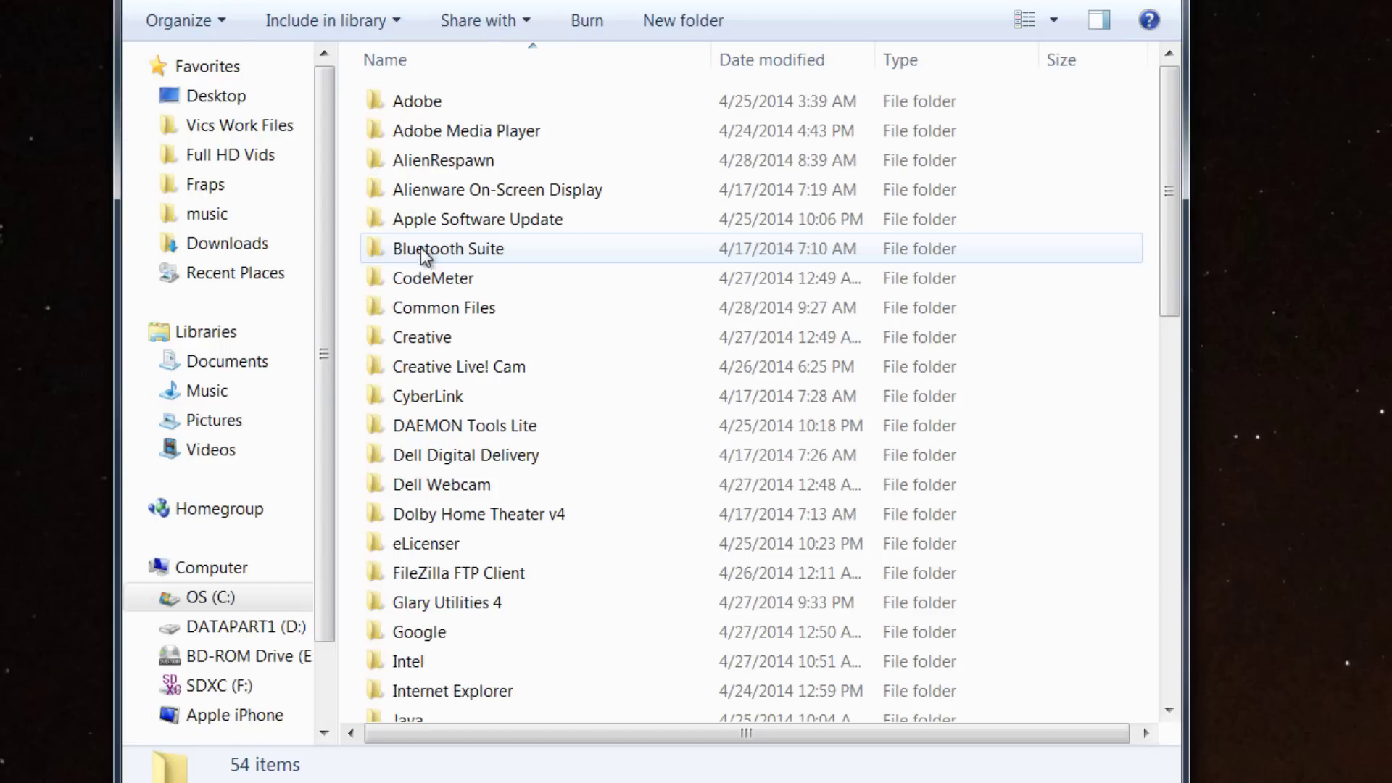
pyautogui.scroll(-7, 485, 335)
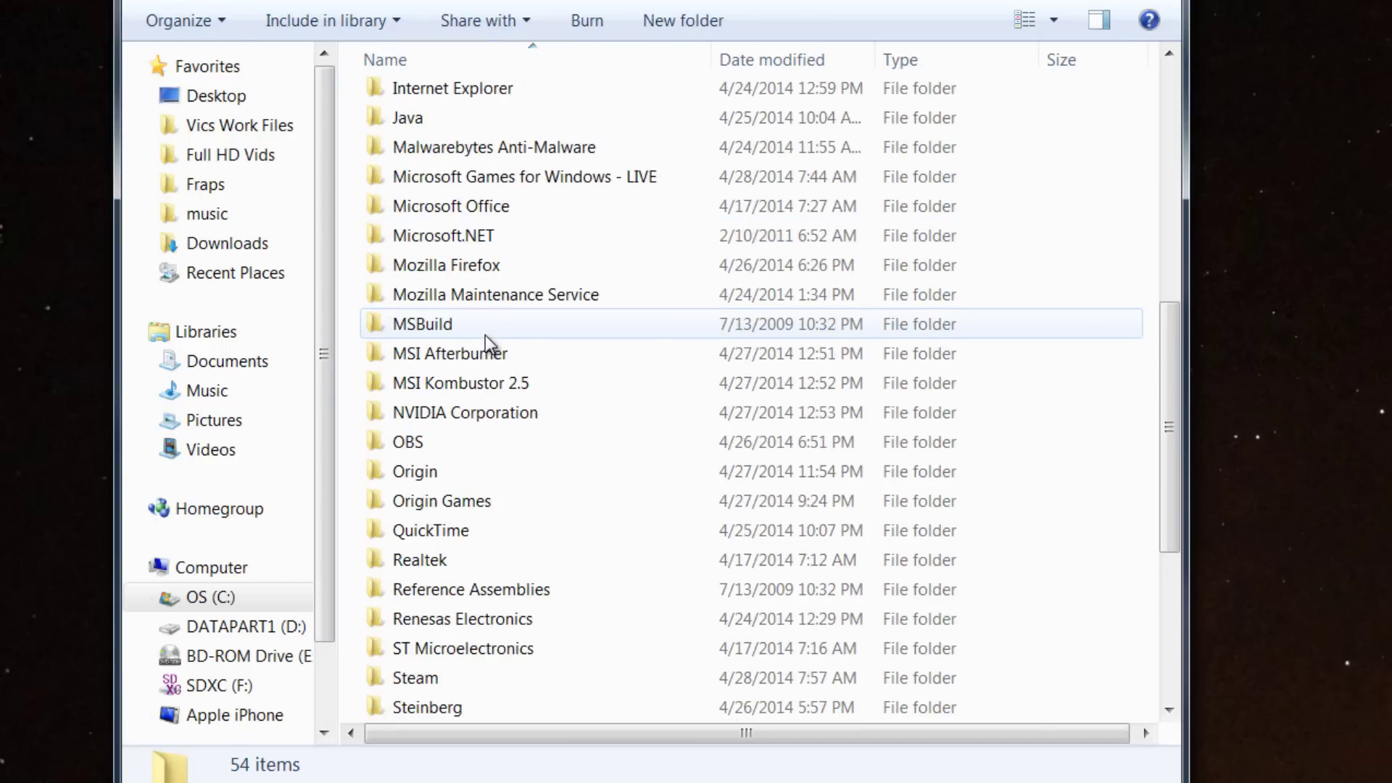
pyautogui.scroll(-4, 485, 335)
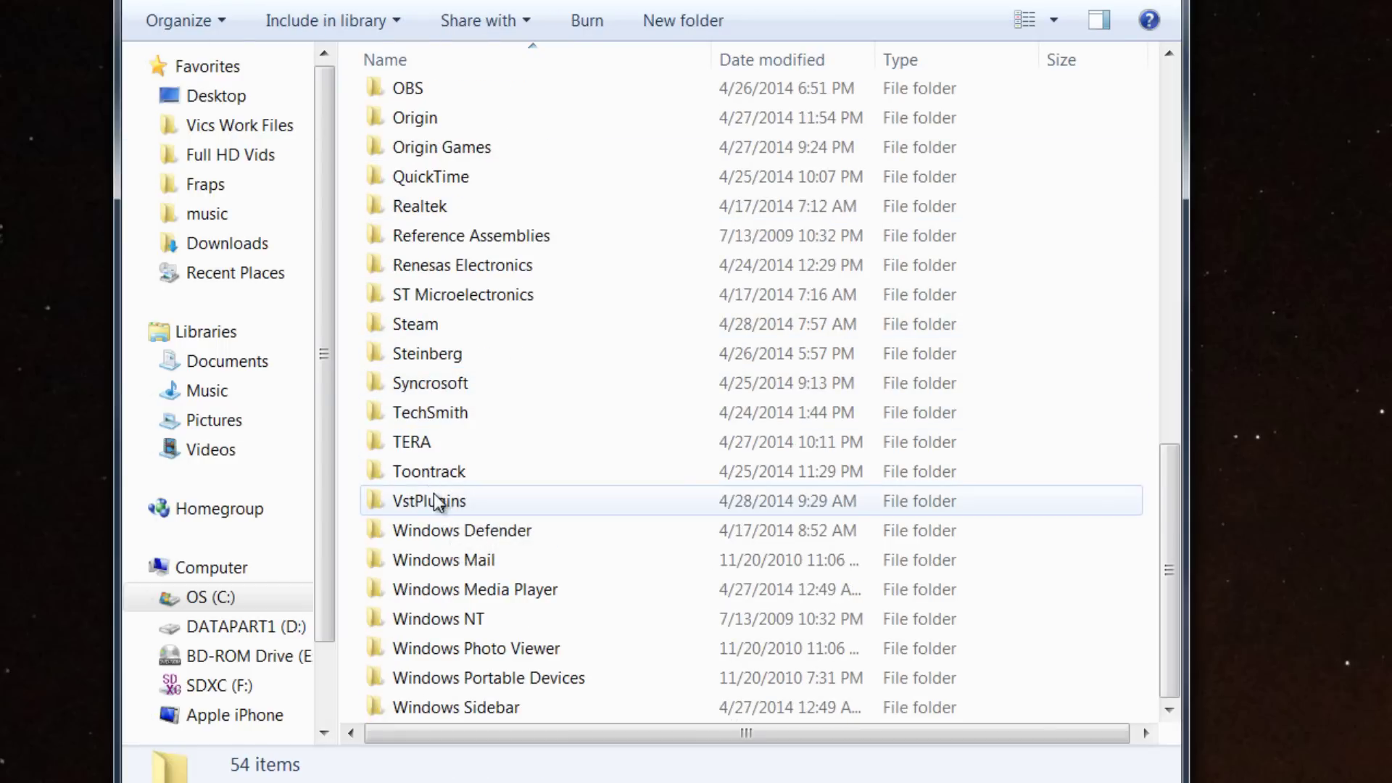
pyautogui.doubleClick(435, 502)
pyautogui.click(385, 102)
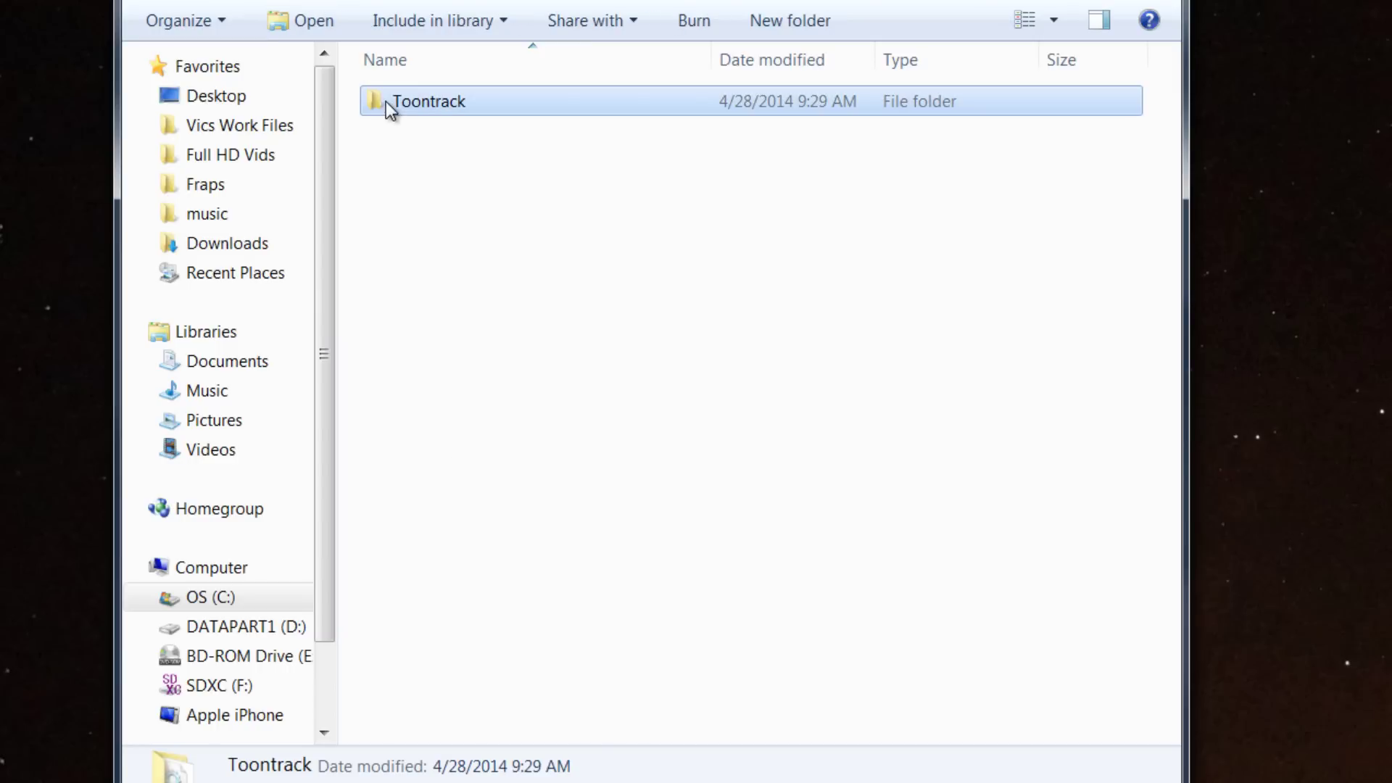
pyautogui.doubleClick(403, 109)
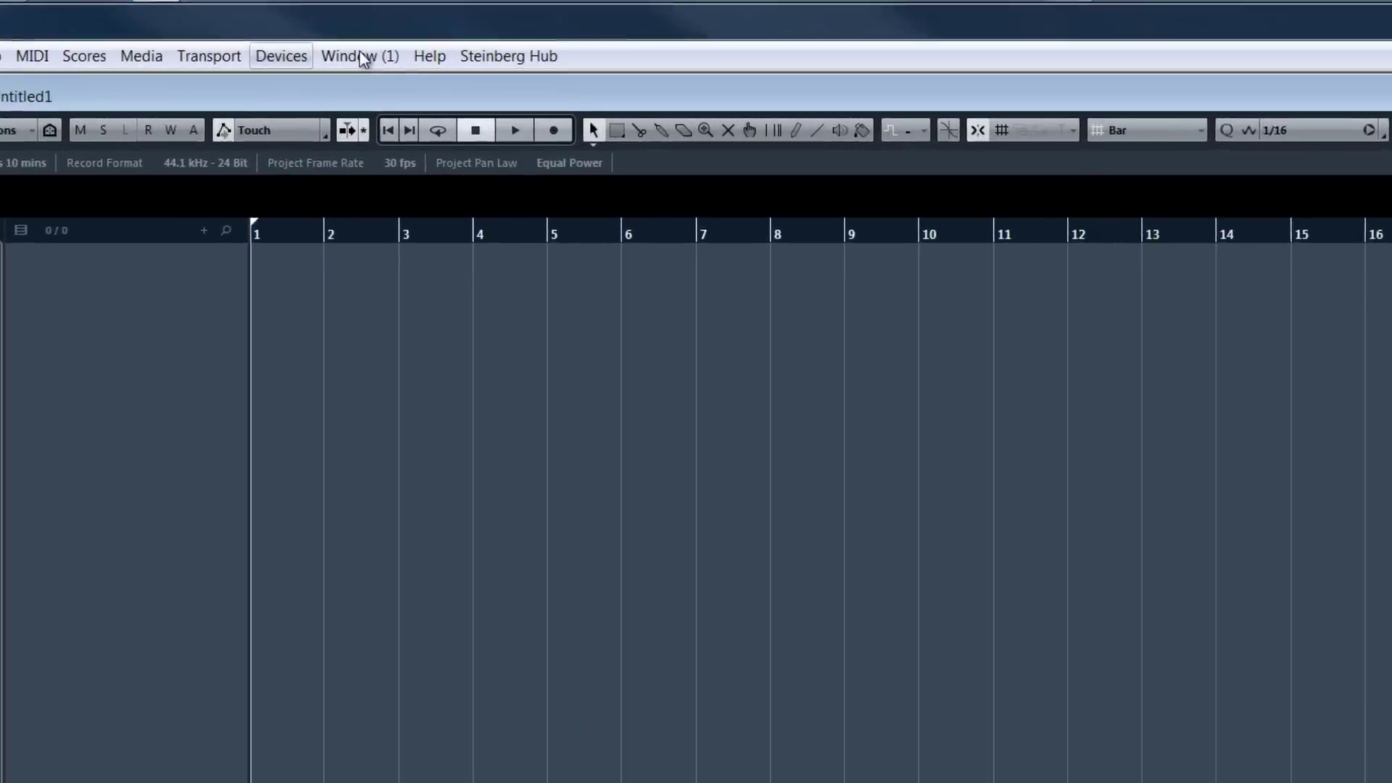
# Open Devices > Plug-in Information and show its VST 2.x Plug-in Paths folder list.
pyautogui.click(281, 56)
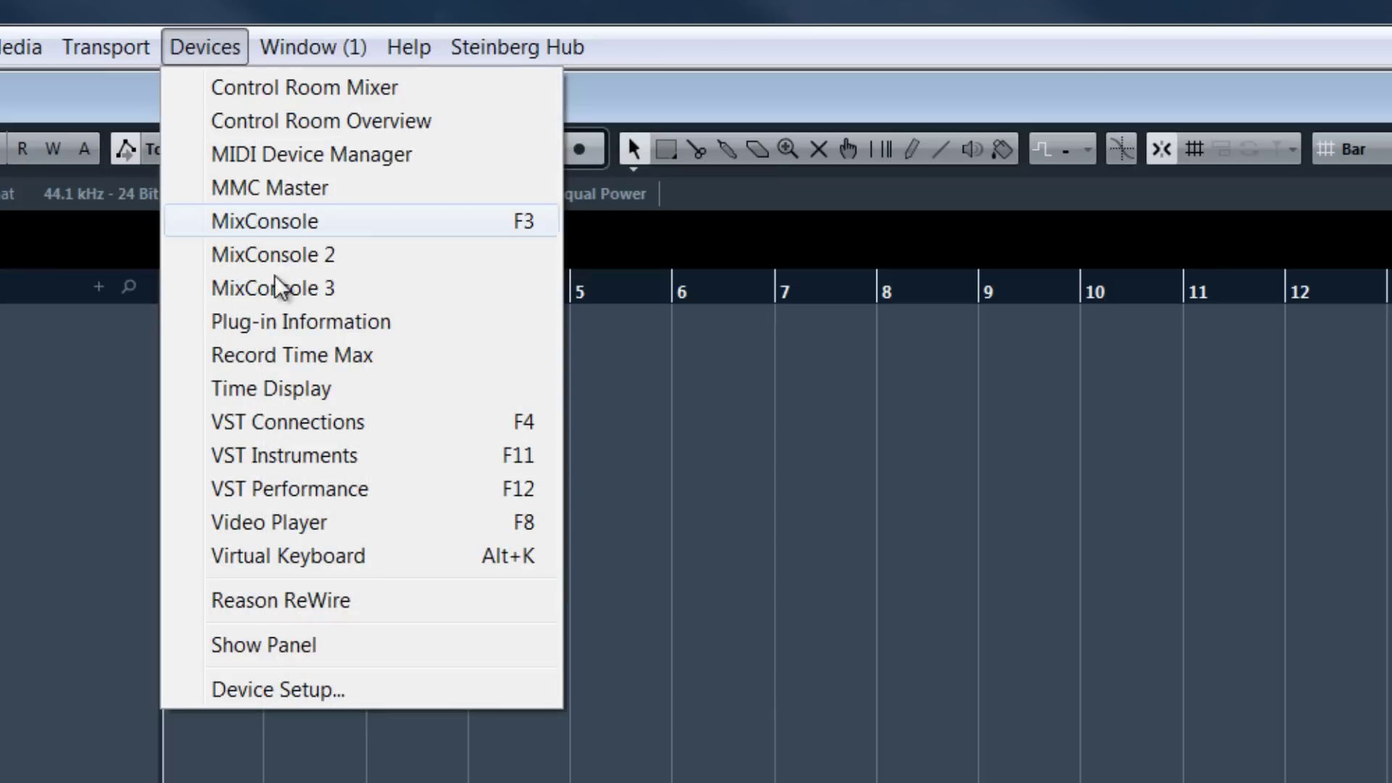
pyautogui.click(288, 322)
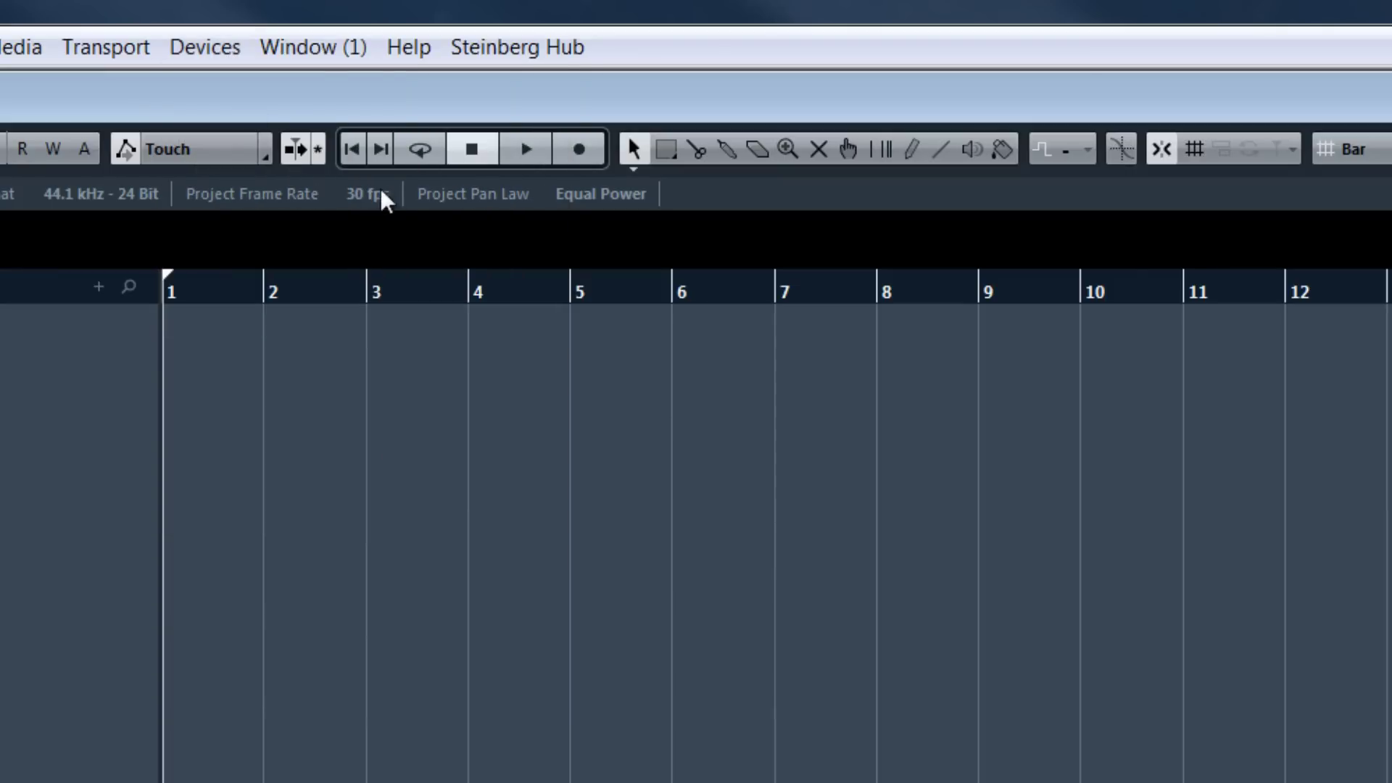
pyautogui.click(204, 47)
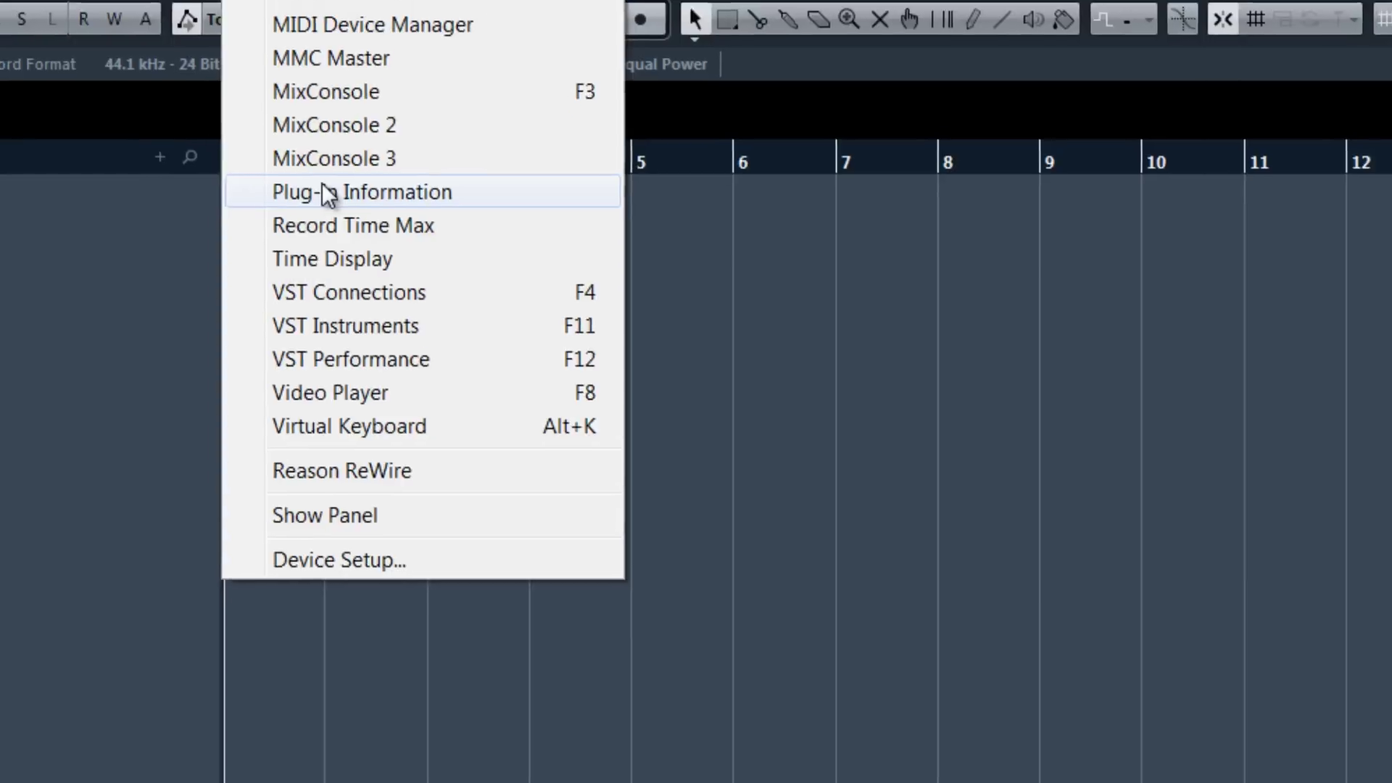
pyautogui.click(324, 192)
pyautogui.moveTo(512, 120); pyautogui.dragTo(673, 107)
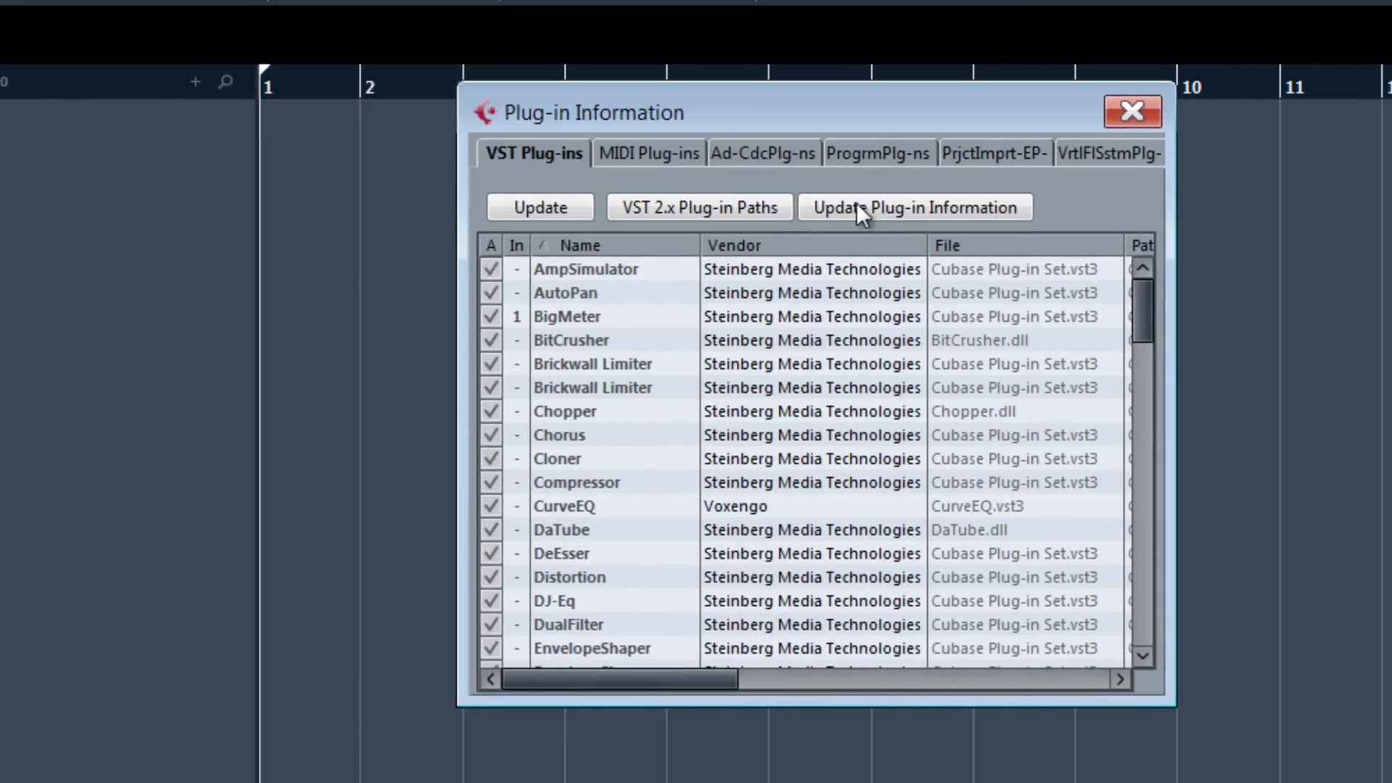
pyautogui.click(707, 213)
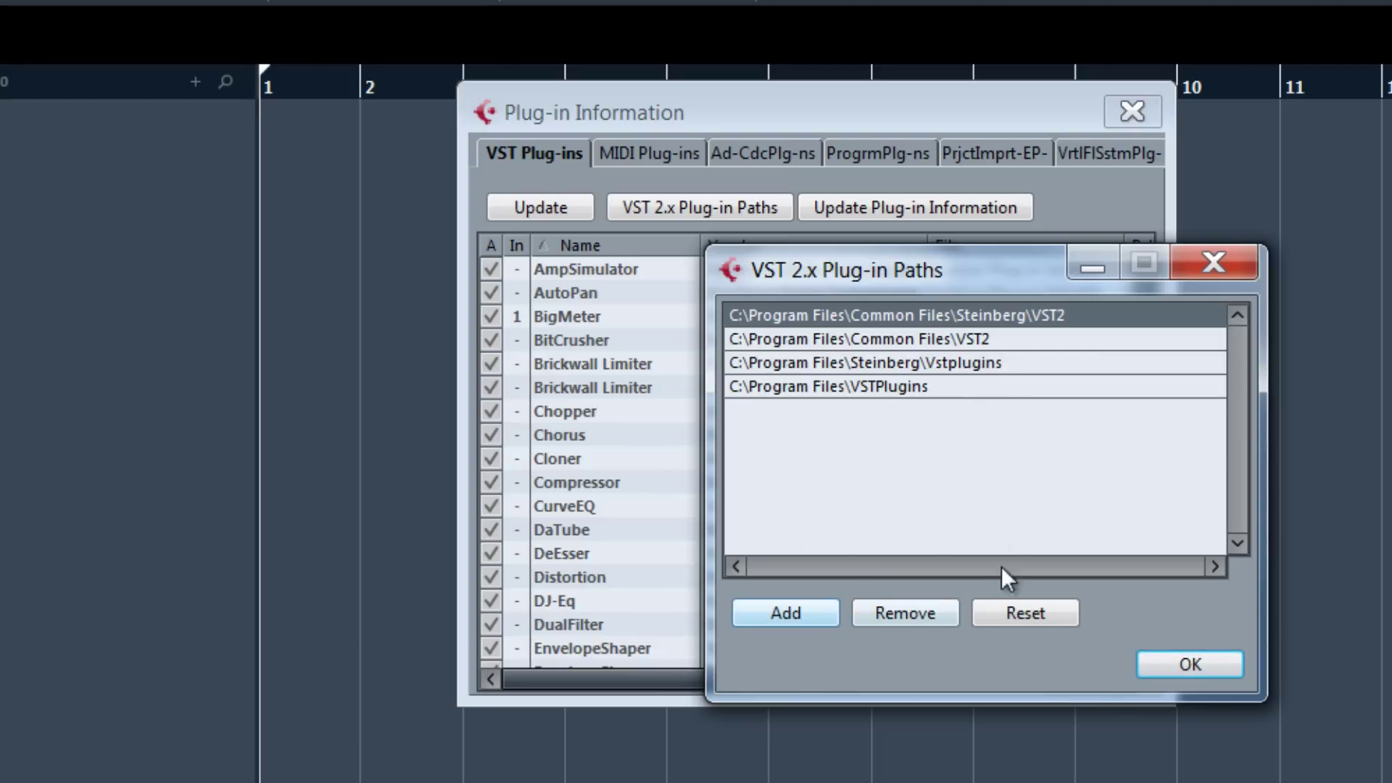
# Add C:\Program Files (x86)\VstPlugins as a fifth VST 2.x search folder and accept the list.
pyautogui.click(790, 616)
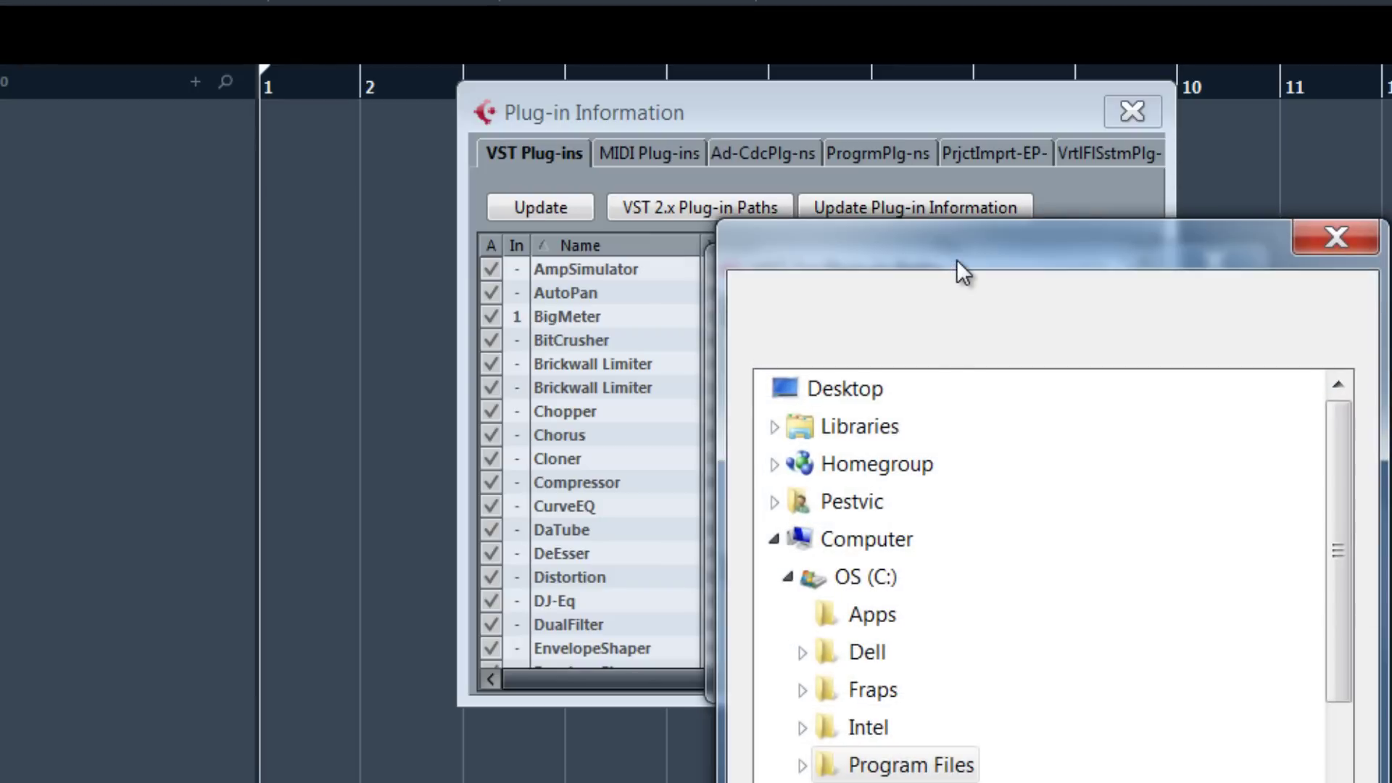
pyautogui.moveTo(955, 259); pyautogui.dragTo(1143, 6)
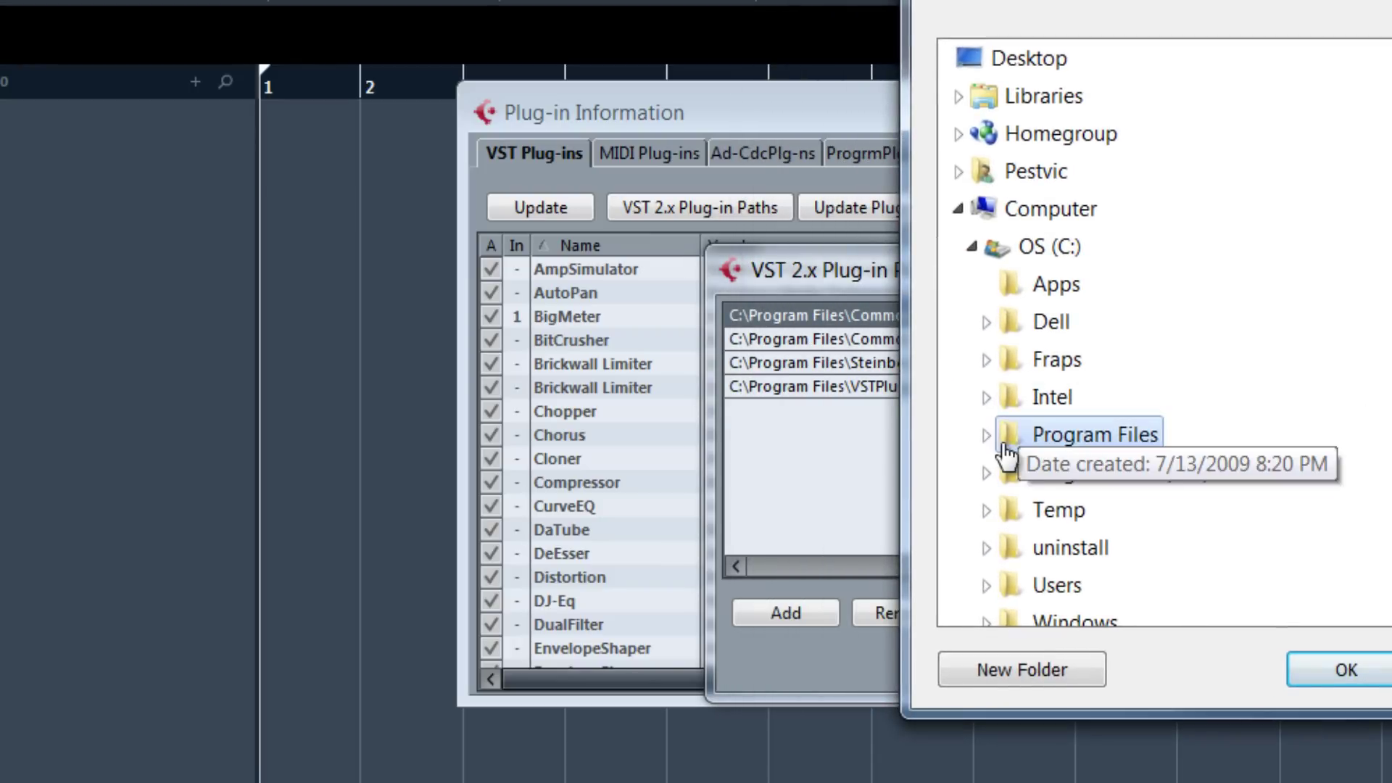
pyautogui.doubleClick(1008, 438)
pyautogui.scroll(-12, 1018, 446)
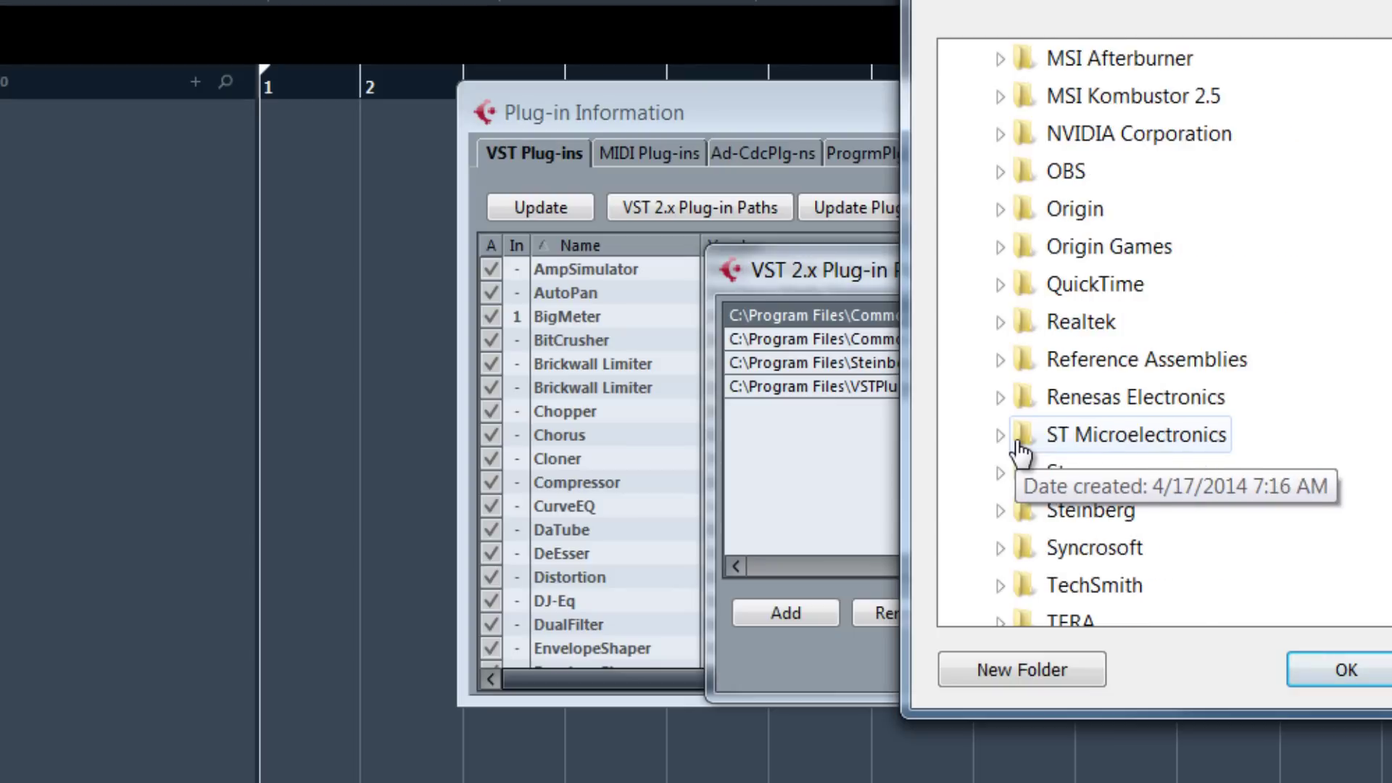
pyautogui.scroll(-3, 1018, 449)
pyautogui.doubleClick(1036, 355)
pyautogui.scroll(2, 1036, 362)
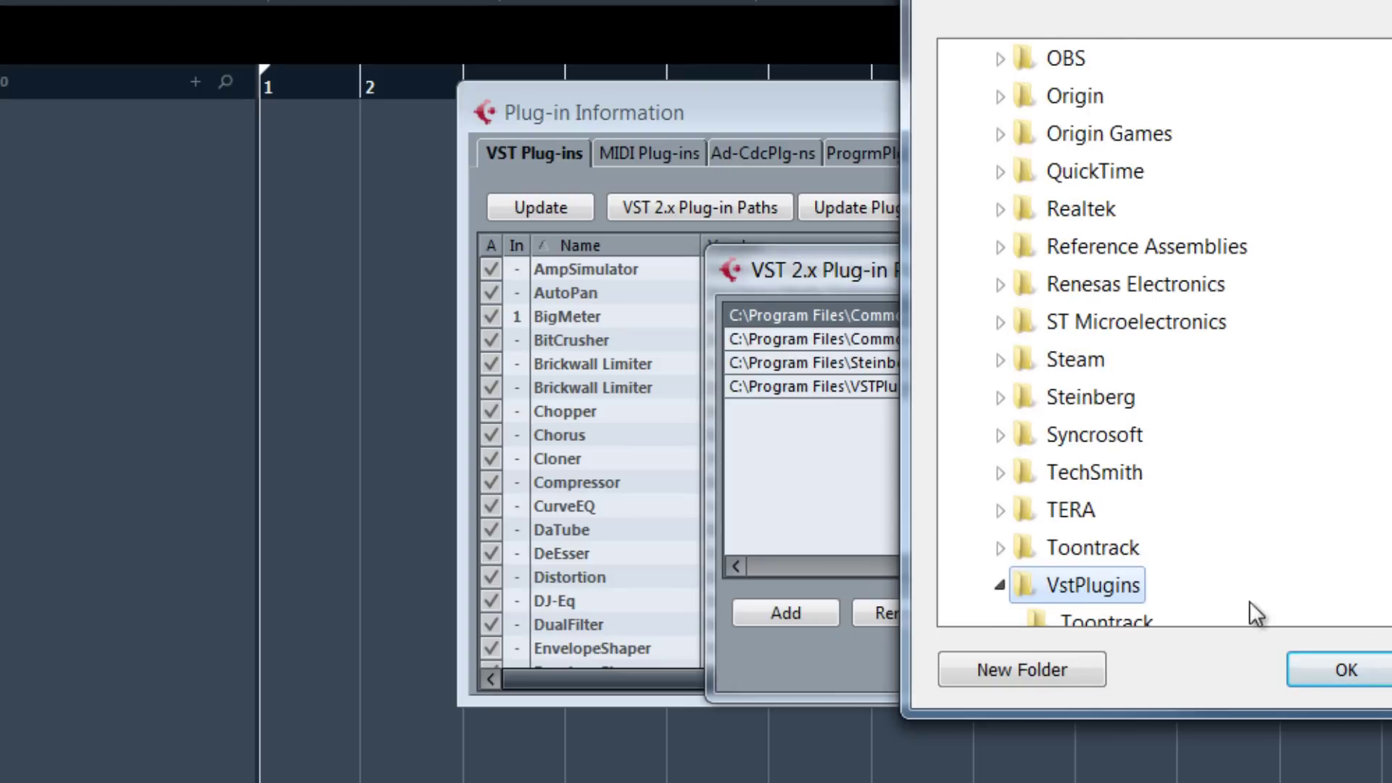
pyautogui.click(1337, 669)
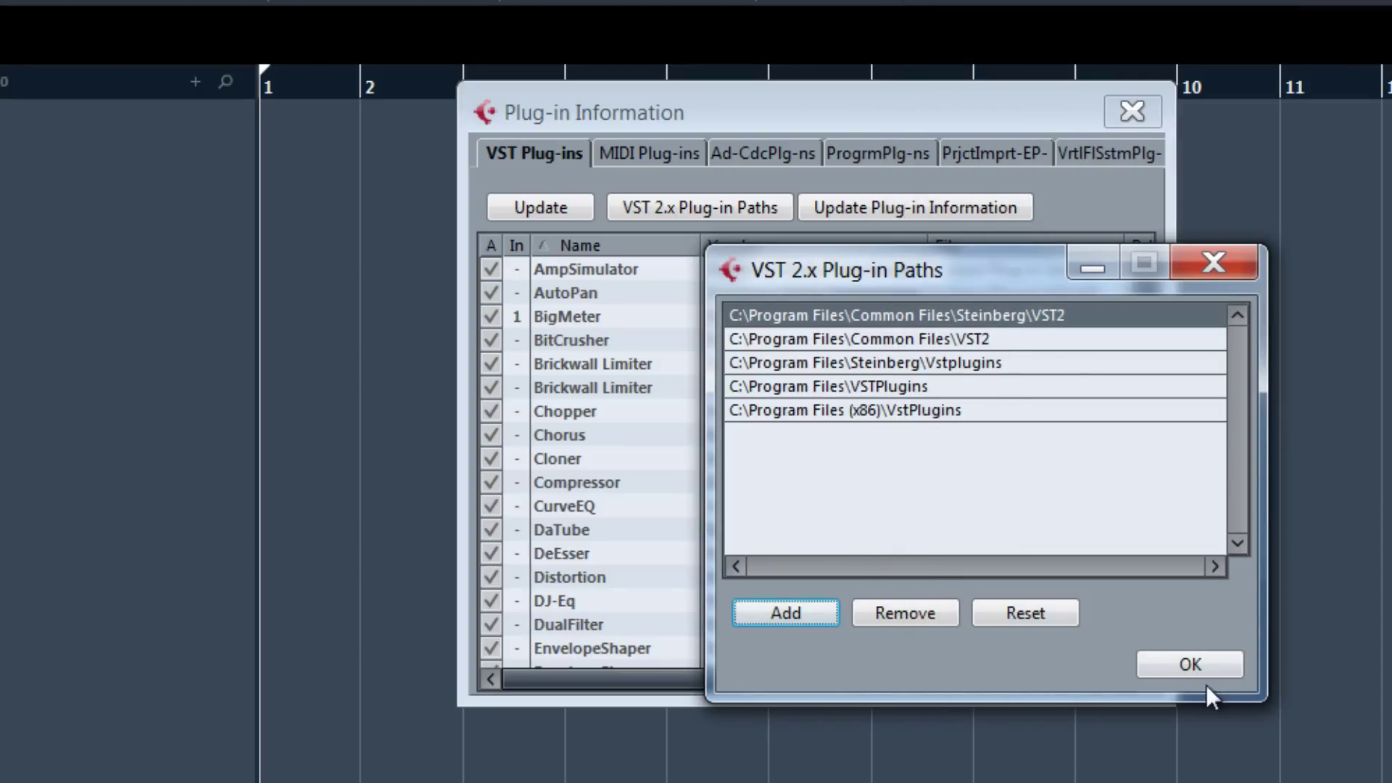
pyautogui.click(1182, 663)
pyautogui.scroll(-20, 785, 558)
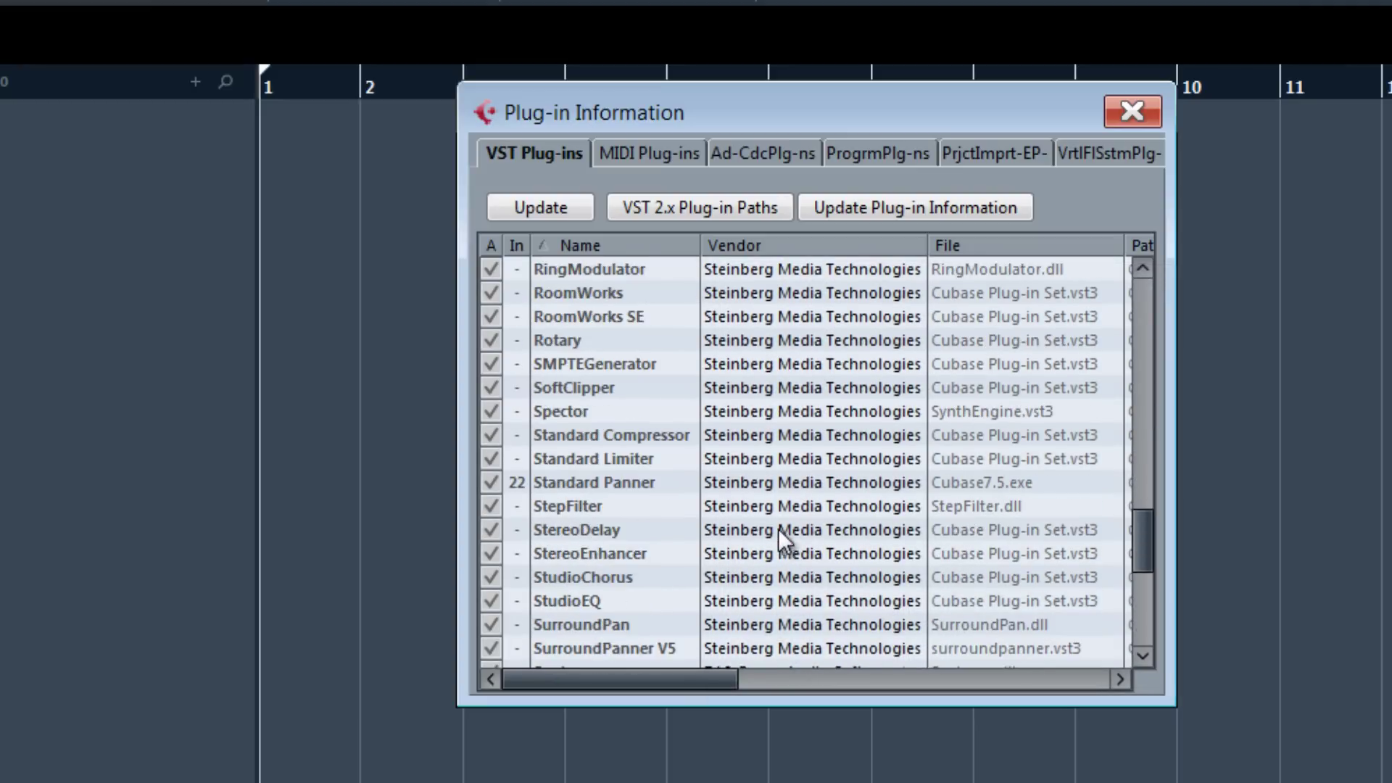
# Rescan plug-ins, allowing VSTBridge through the firewall, then close the Plug-in Information window.
pyautogui.scroll(-3, 777, 537)
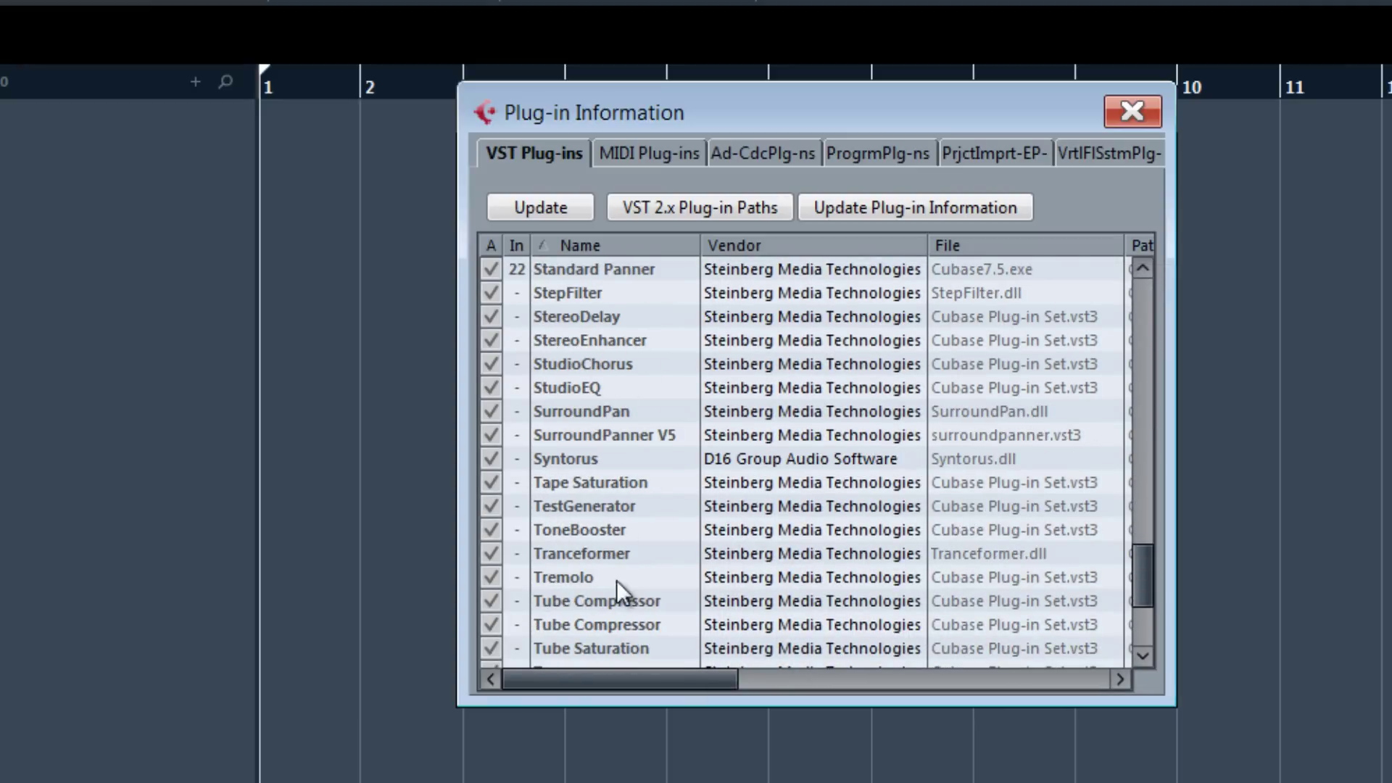
pyautogui.click(564, 216)
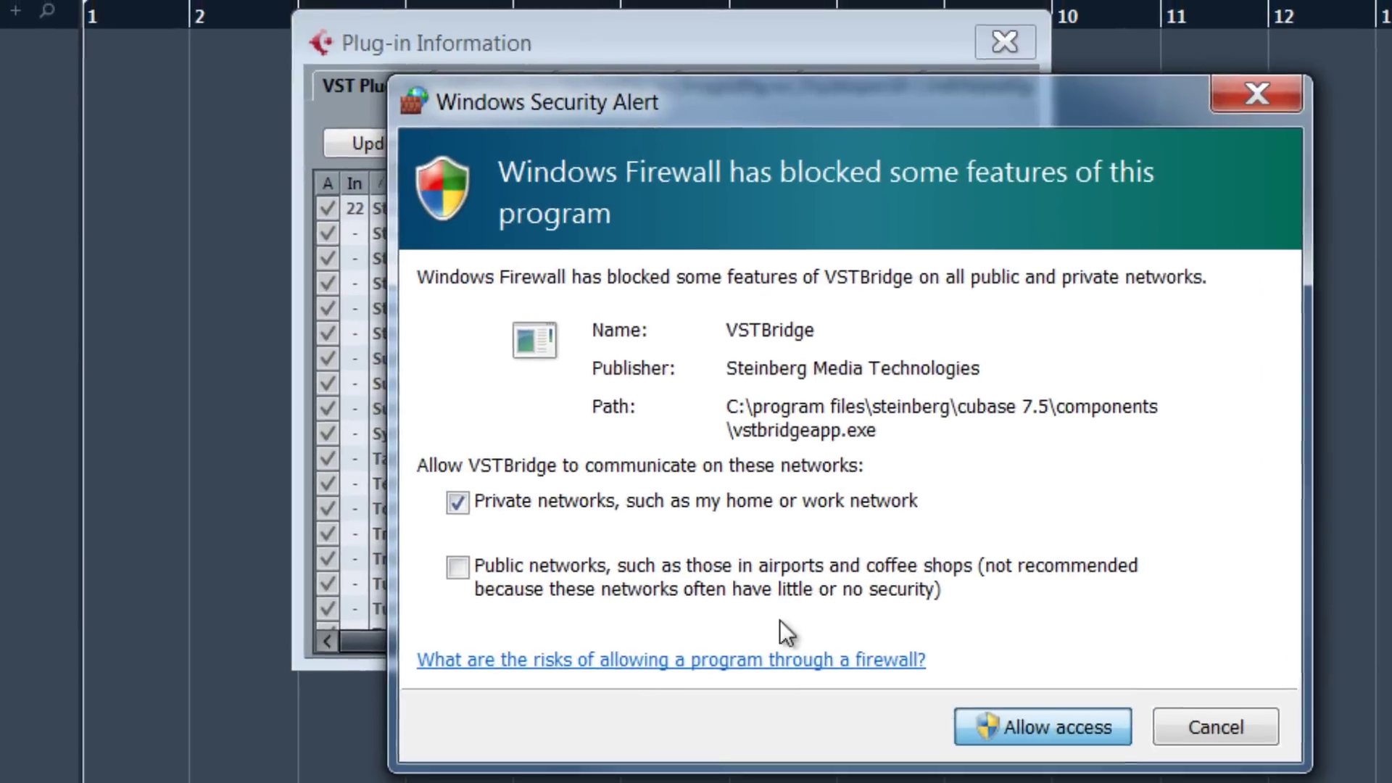
pyautogui.click(950, 678)
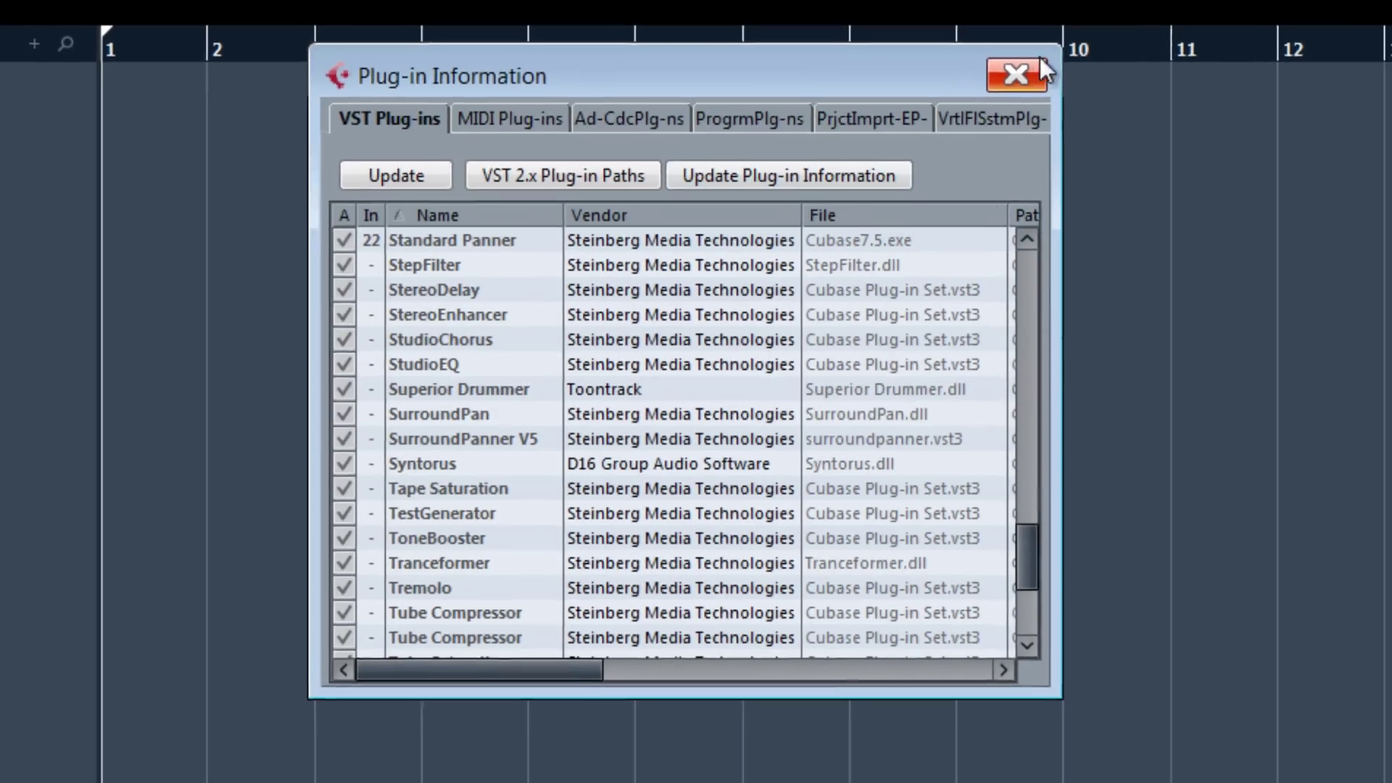
pyautogui.click(1041, 61)
# Add an instrument track using Toontrack - Superior Drummer.
pyautogui.rightClick(312, 211)
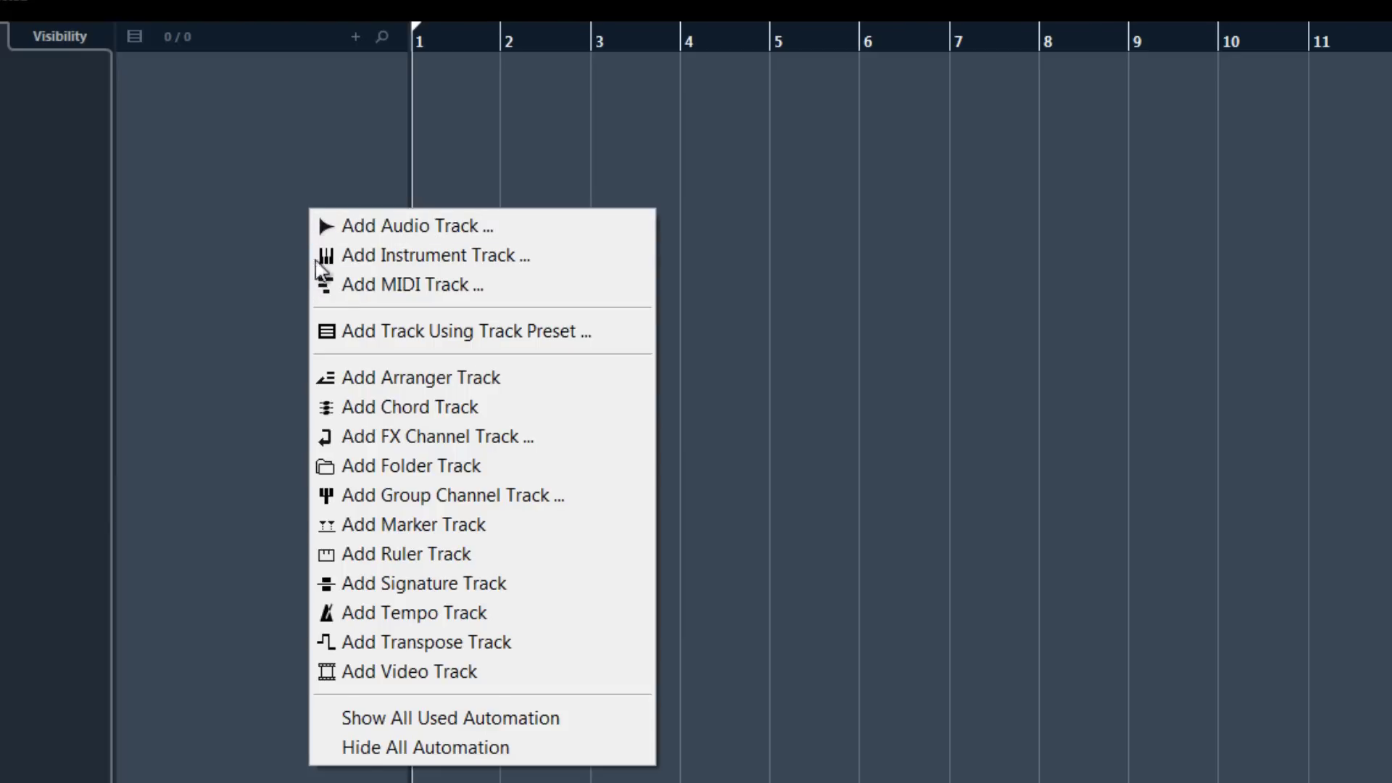
pyautogui.click(317, 261)
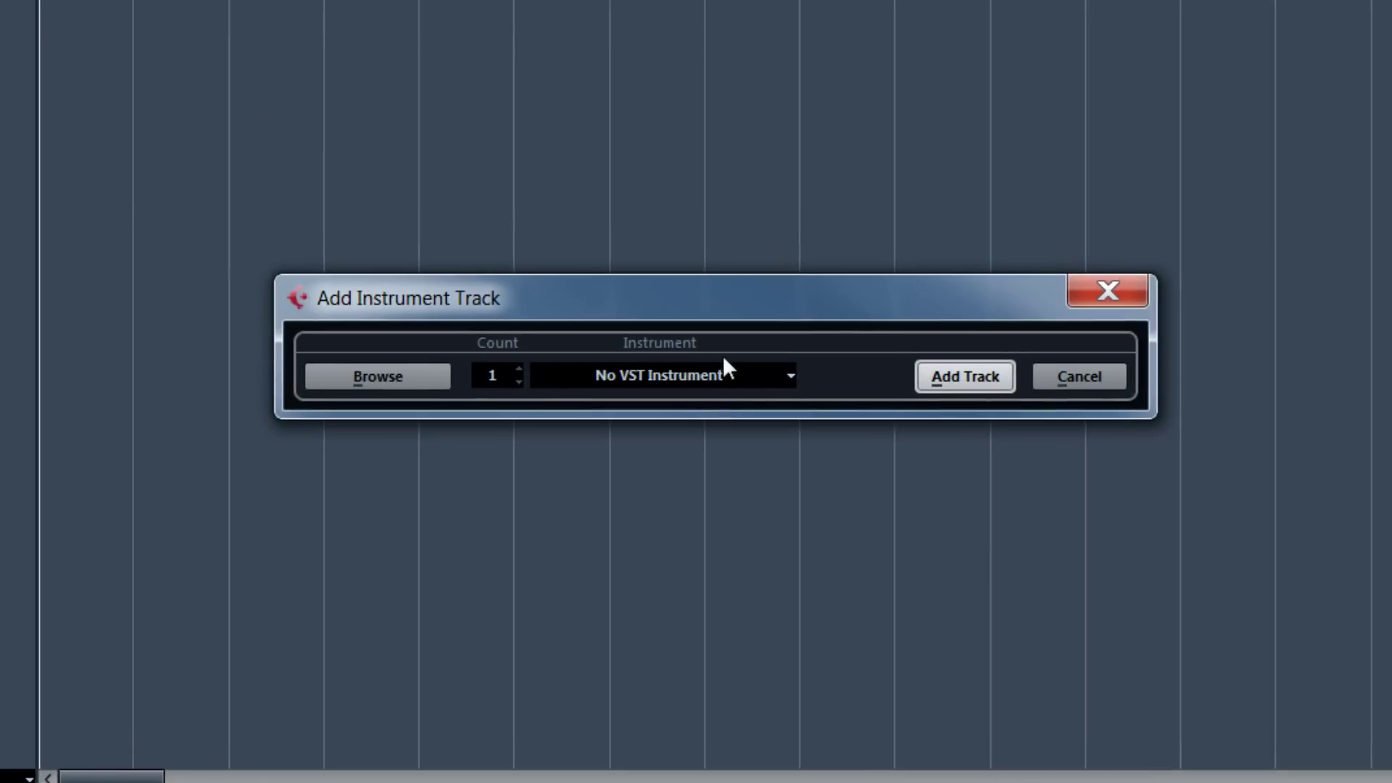
pyautogui.click(769, 377)
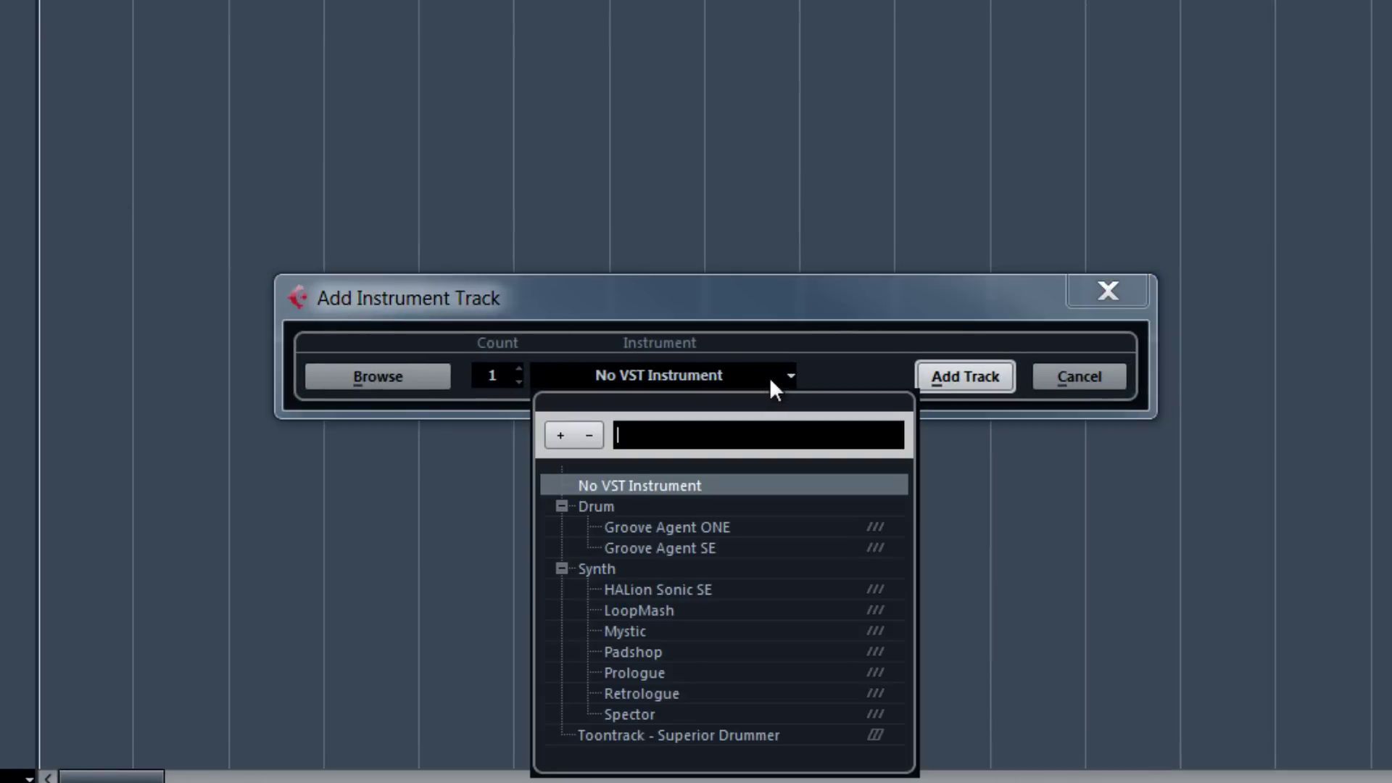
pyautogui.click(700, 735)
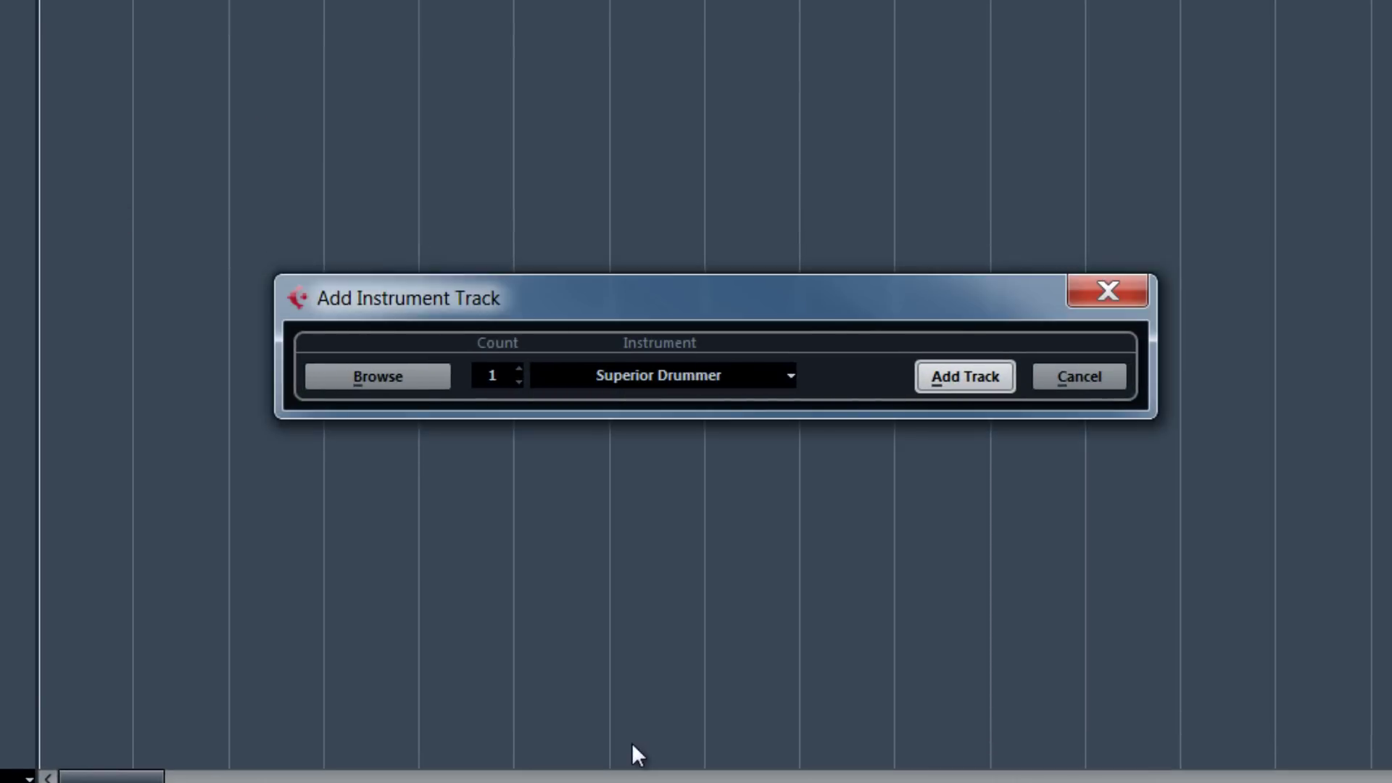
pyautogui.click(964, 376)
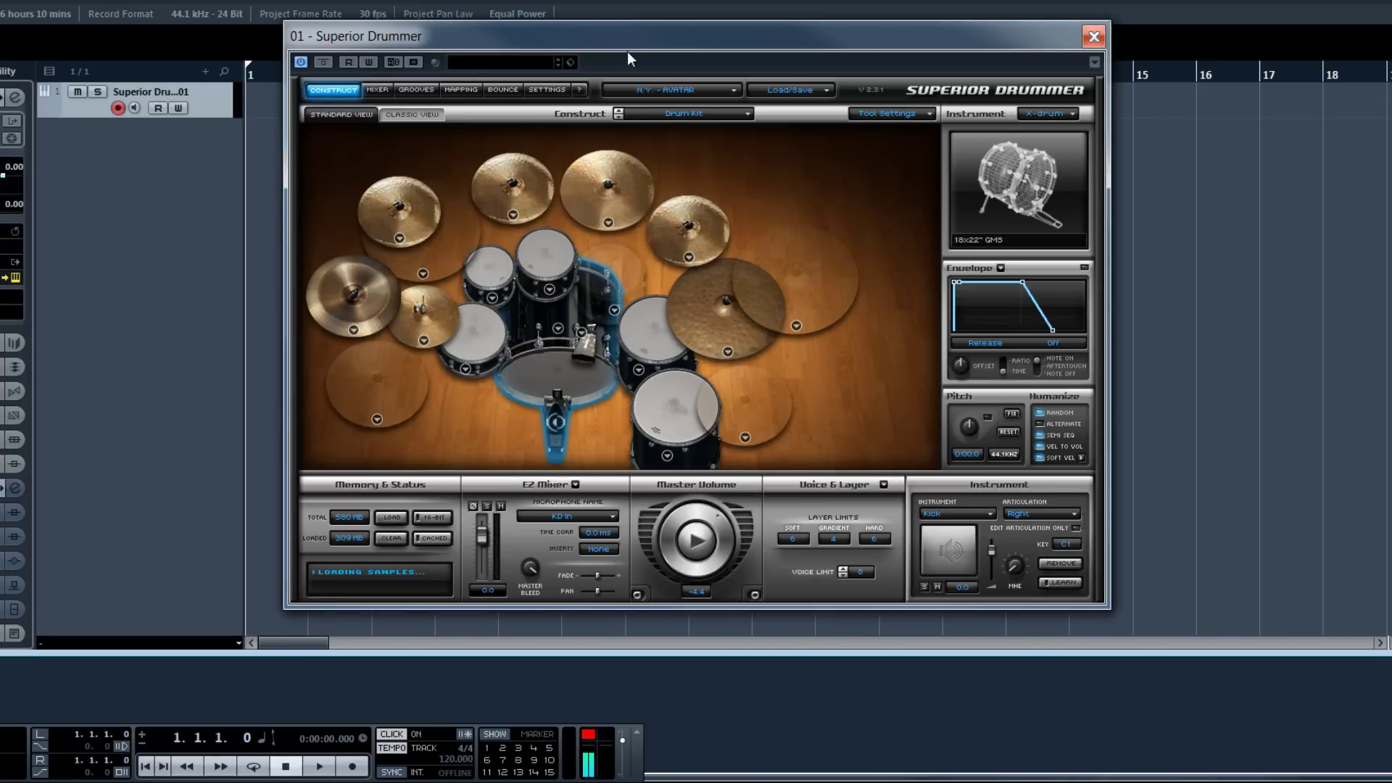
# Load THE METAL FOUNDRY kit, test the kick drum, and draw a four-bar part from bar 1.
pyautogui.moveTo(628, 51); pyautogui.dragTo(924, 16)
pyautogui.click(946, 76)
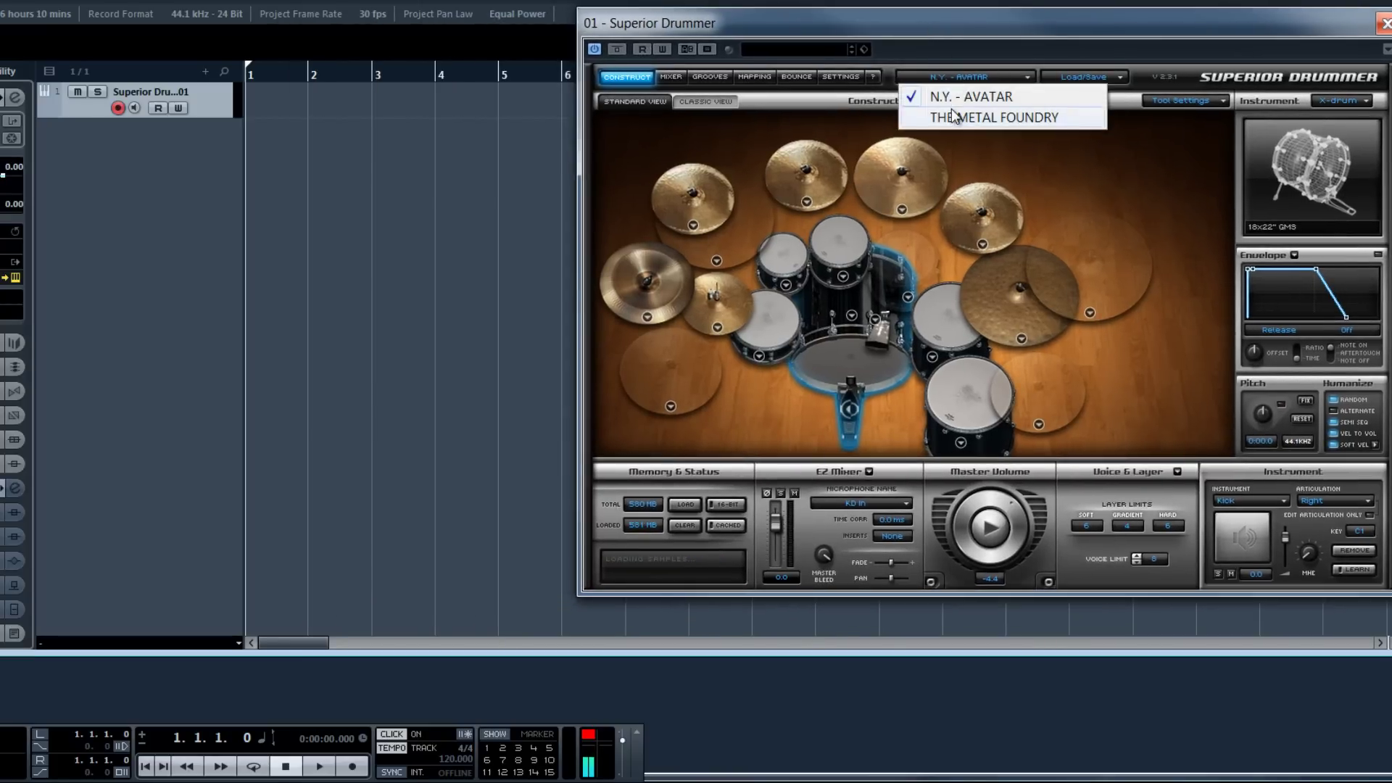
pyautogui.click(951, 114)
pyautogui.click(904, 350)
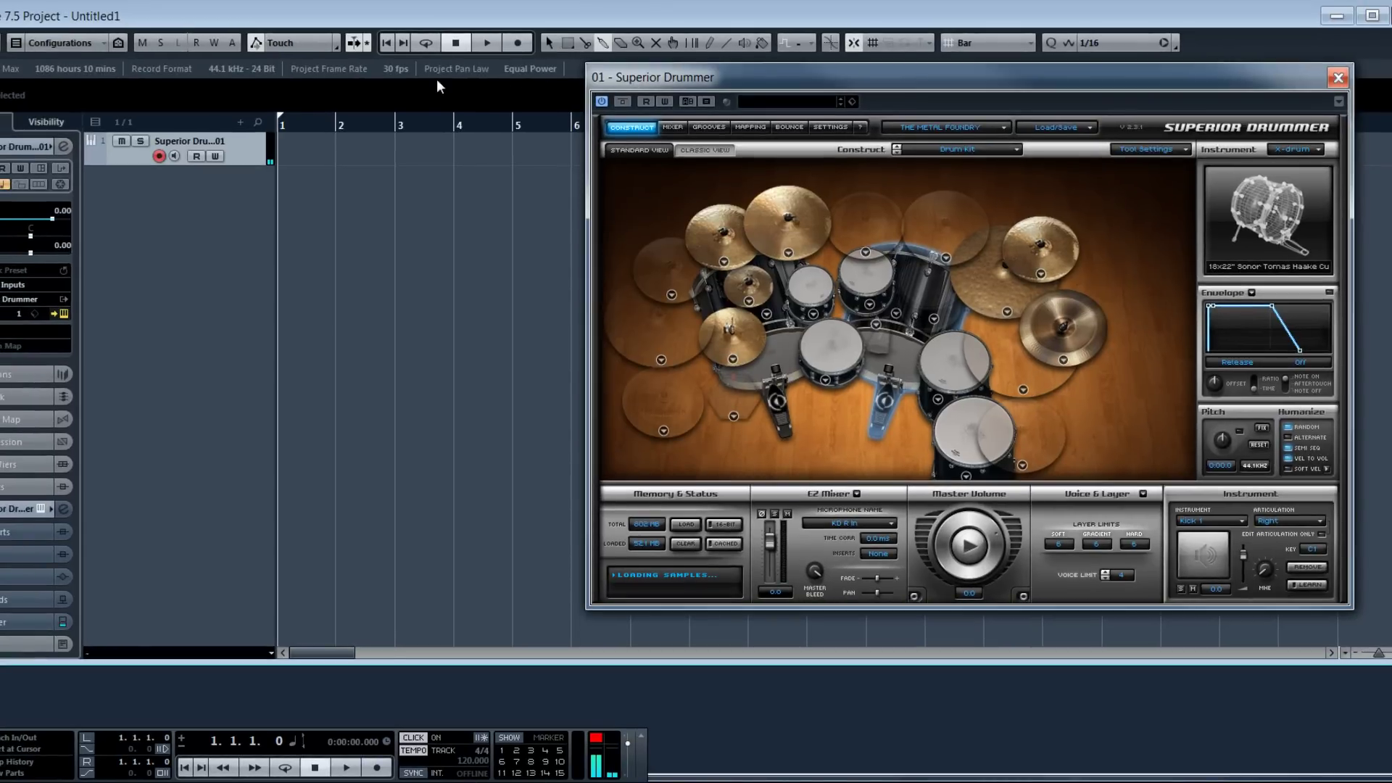
pyautogui.click(709, 43)
pyautogui.moveTo(283, 147); pyautogui.dragTo(518, 145)
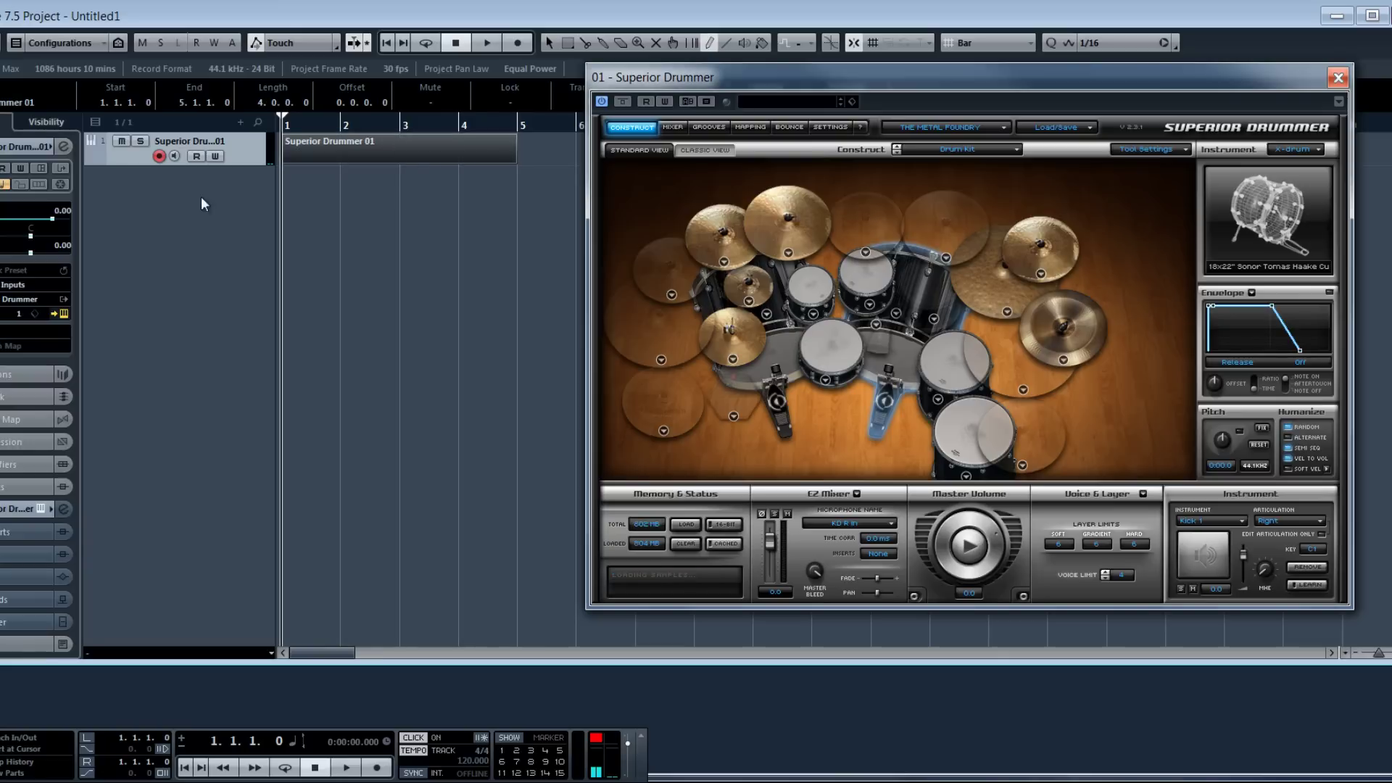
# Open the Superior Drummer 01 part in the Key Editor, audition the drums, and close Superior Drummer.
pyautogui.click(548, 43)
pyautogui.doubleClick(445, 143)
pyautogui.moveTo(107, 366)
pyautogui.mouseDown()
pyautogui.moveTo(114, 170)
pyautogui.moveTo(125, 463)
pyautogui.moveTo(99, 578)
pyautogui.moveTo(107, 614)
pyautogui.moveTo(114, 595)
pyautogui.mouseUp()
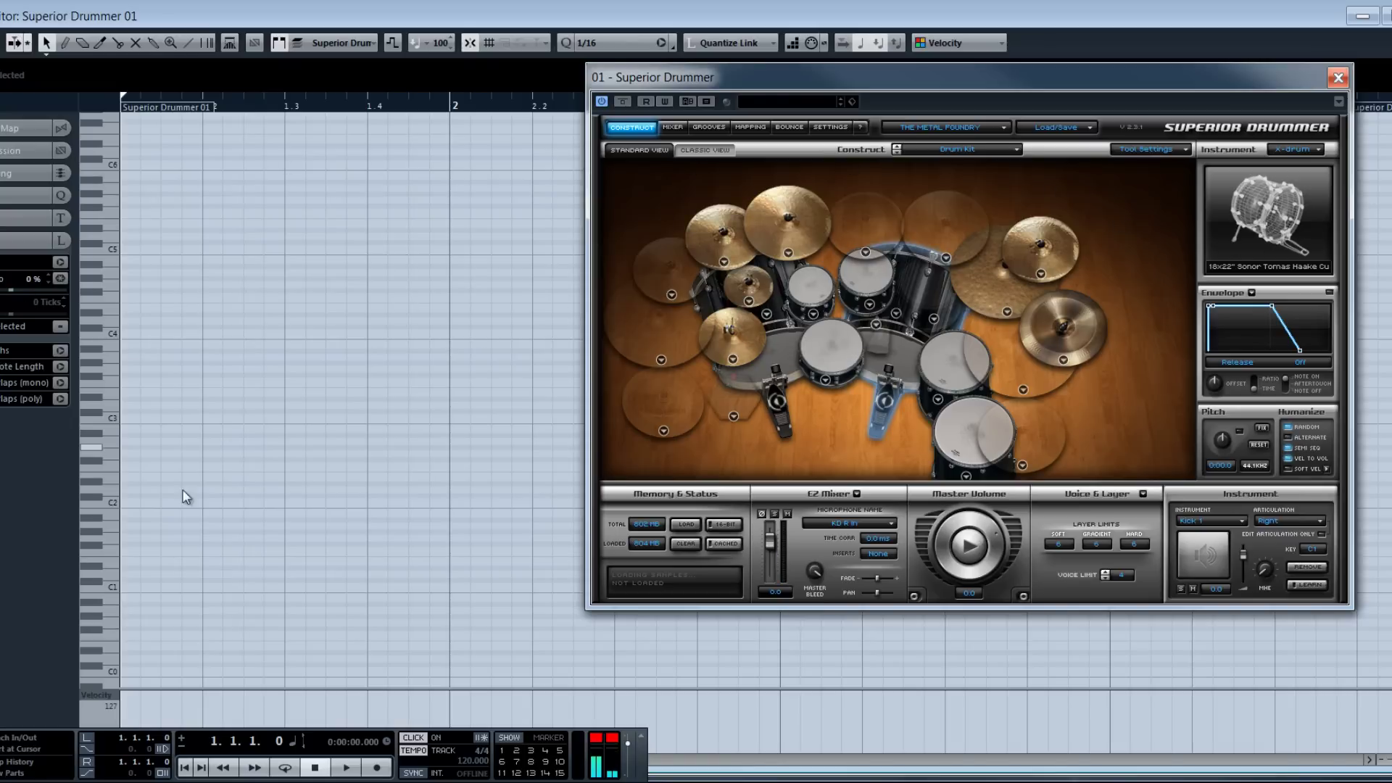
pyautogui.click(902, 375)
pyautogui.click(1337, 77)
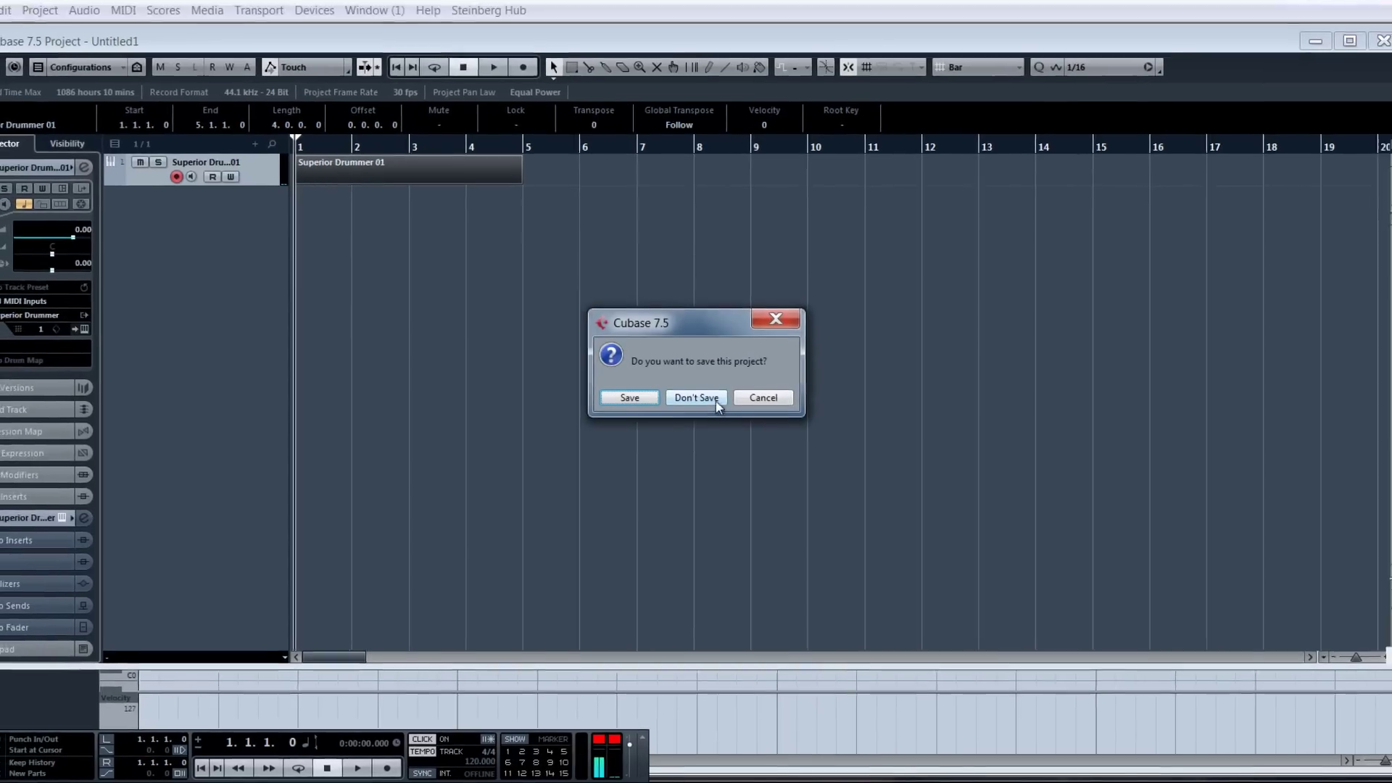
# Close the Untitled1 project and quit Cubase to the Windows desktop.
pyautogui.click(714, 397)
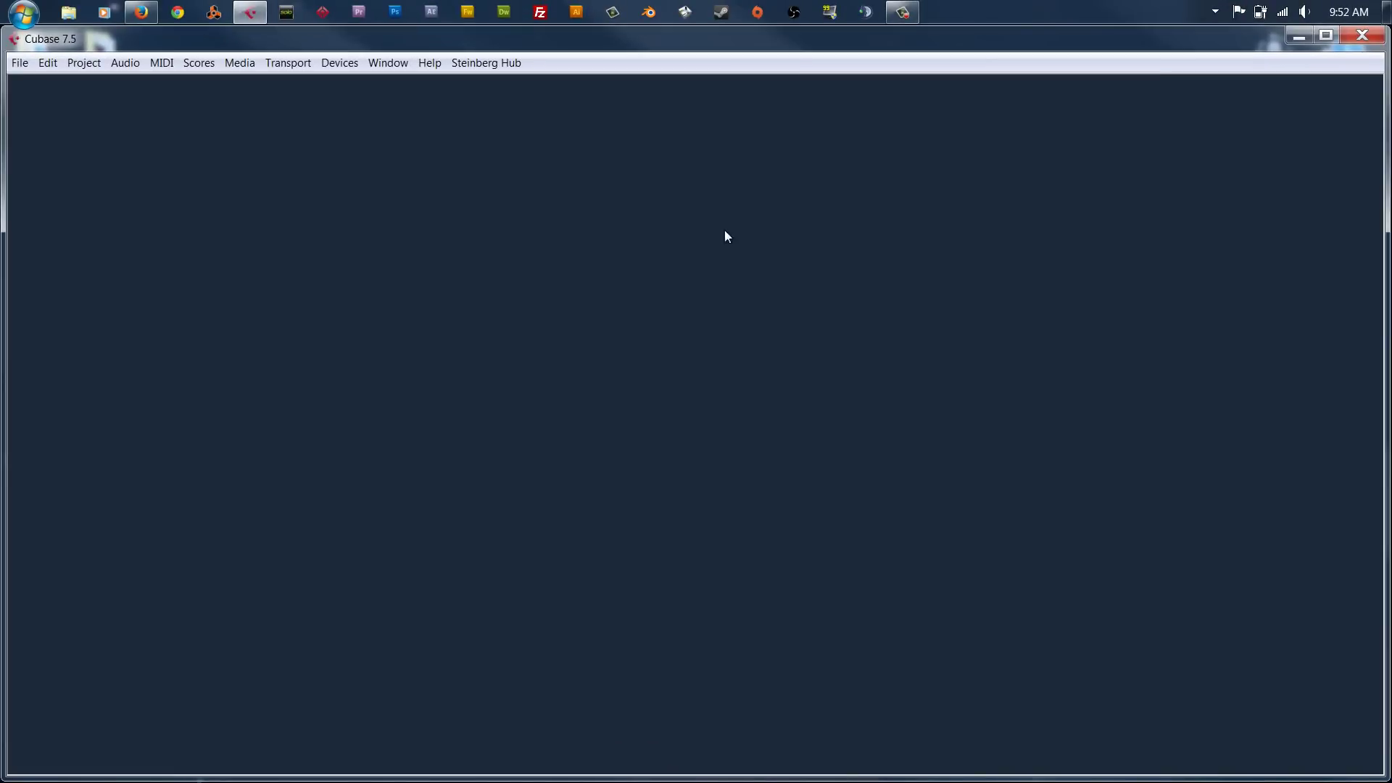
pyautogui.click(1362, 35)
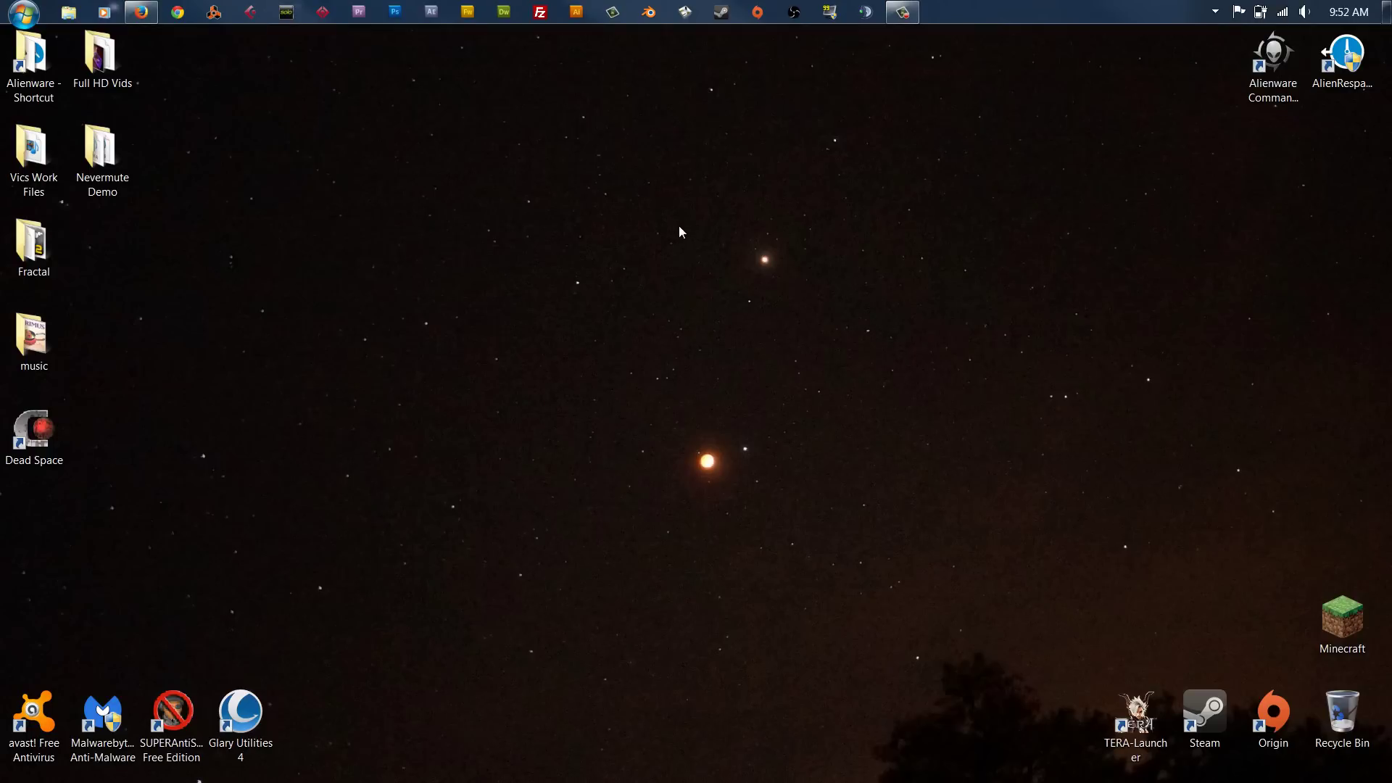